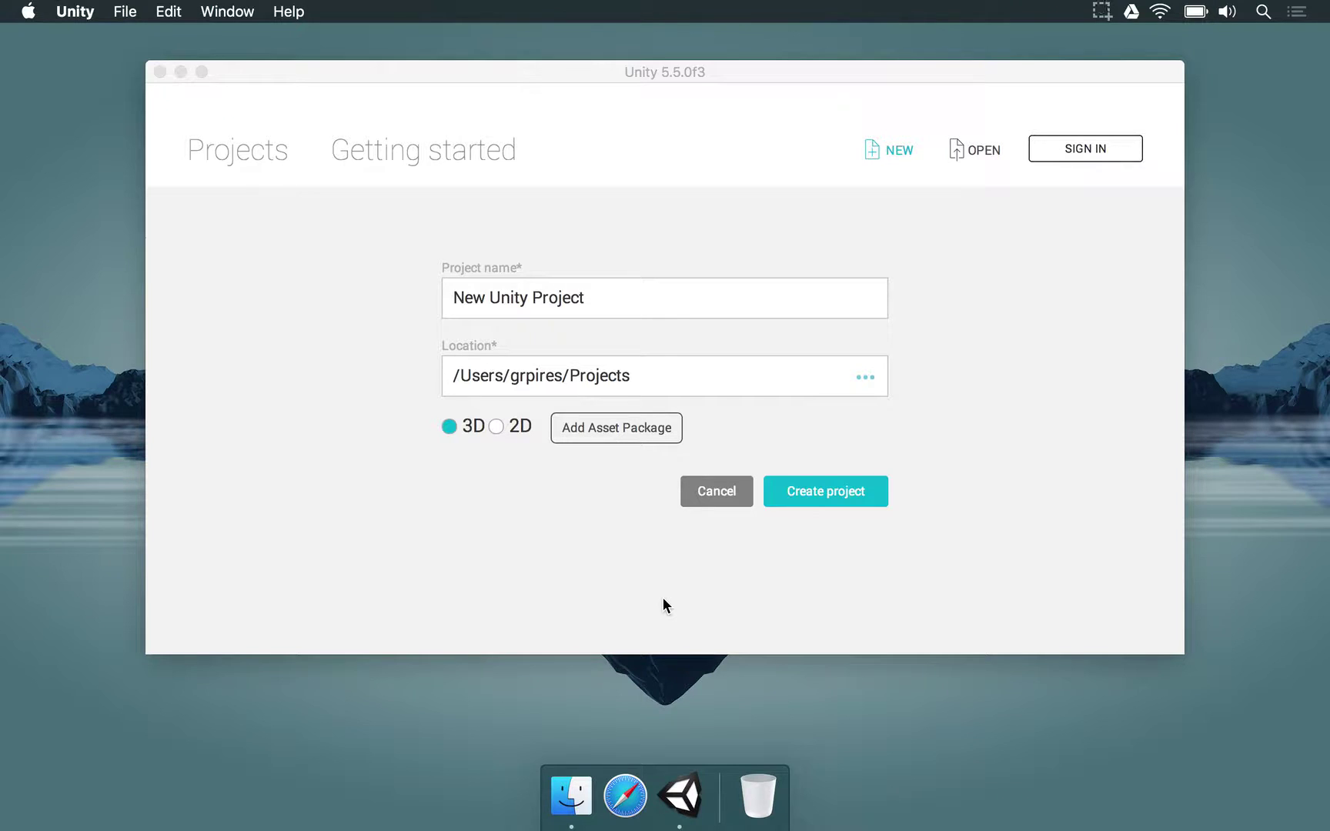
Replace the default project name with FPSShooter.
{"action": "left_click", "coordinate": [734, 248]}
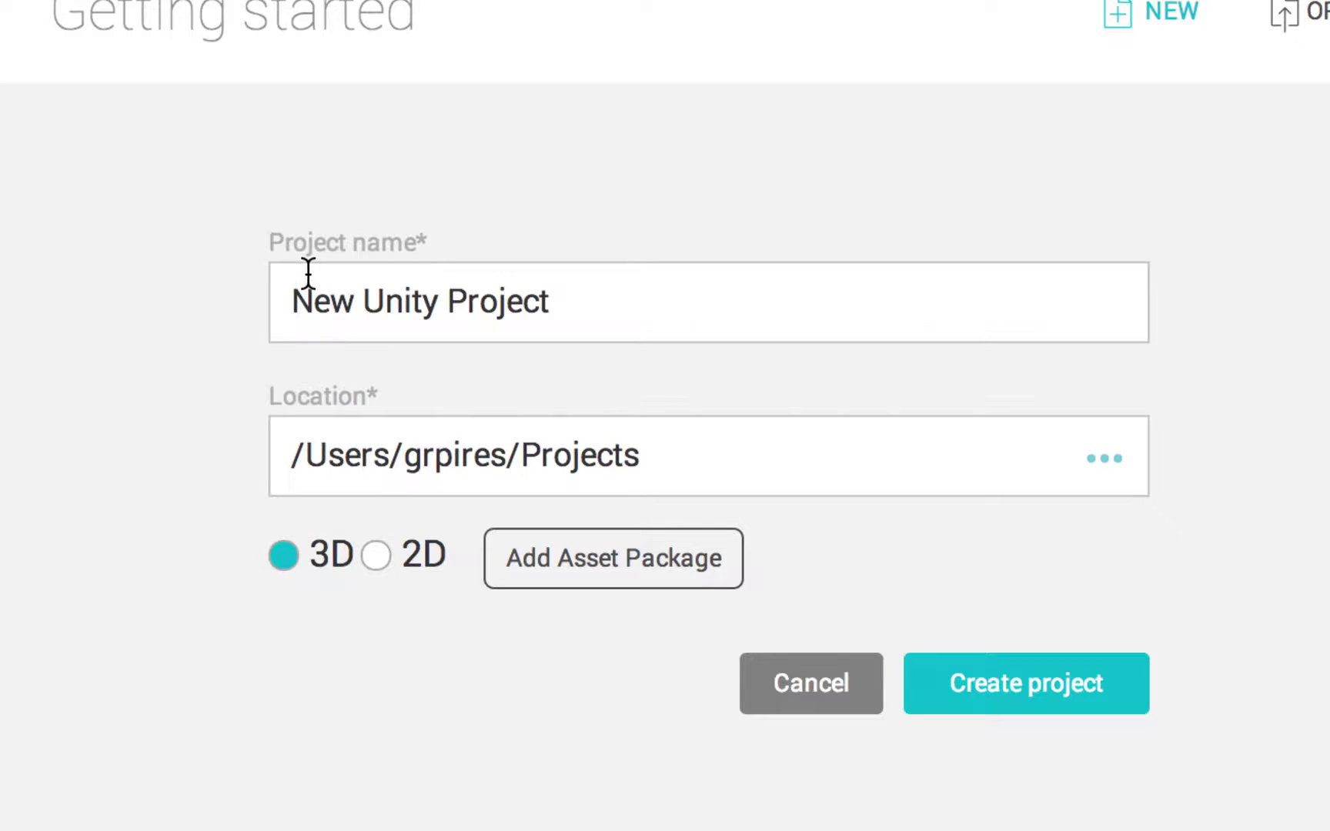
{"action": "left_click", "coordinate": [308, 274]}
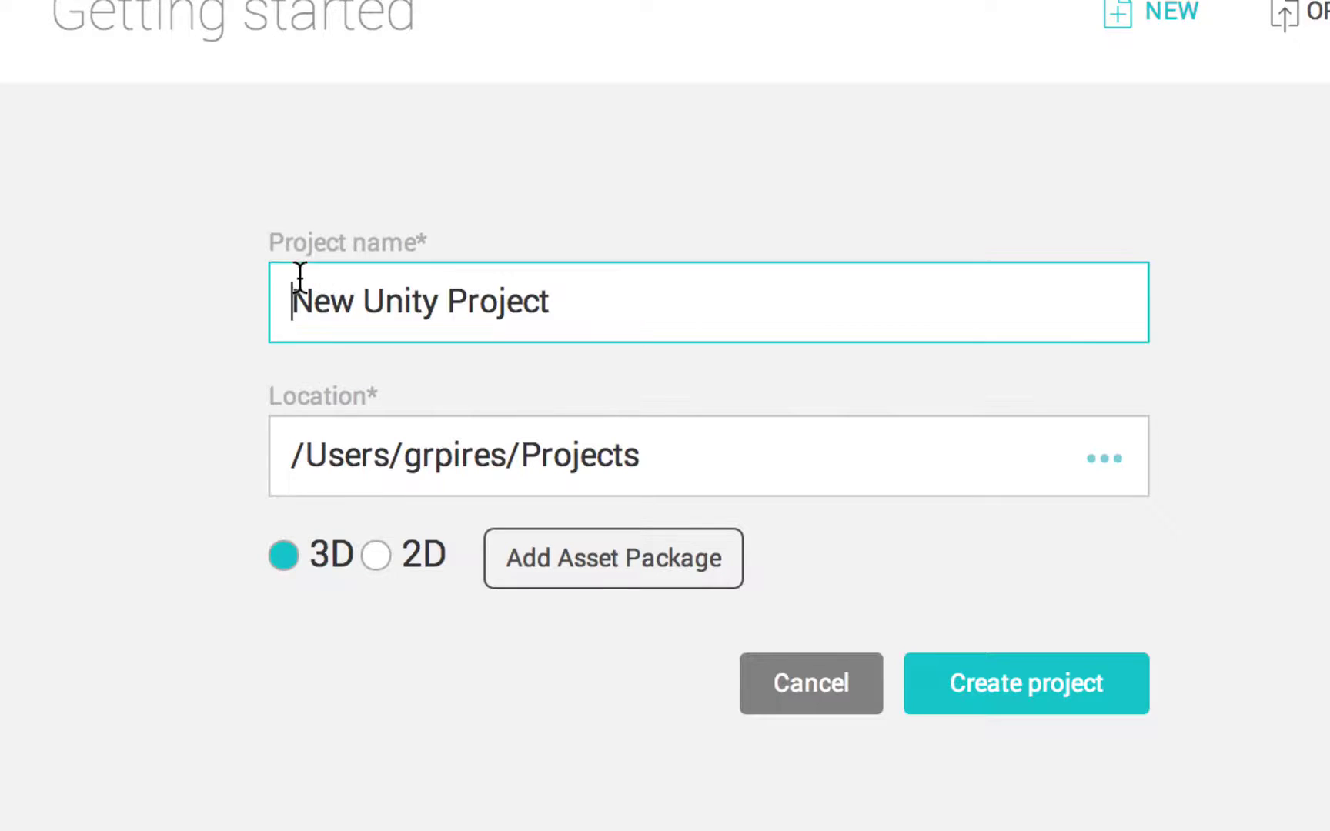
{"action": "key", "text": "super+a"}
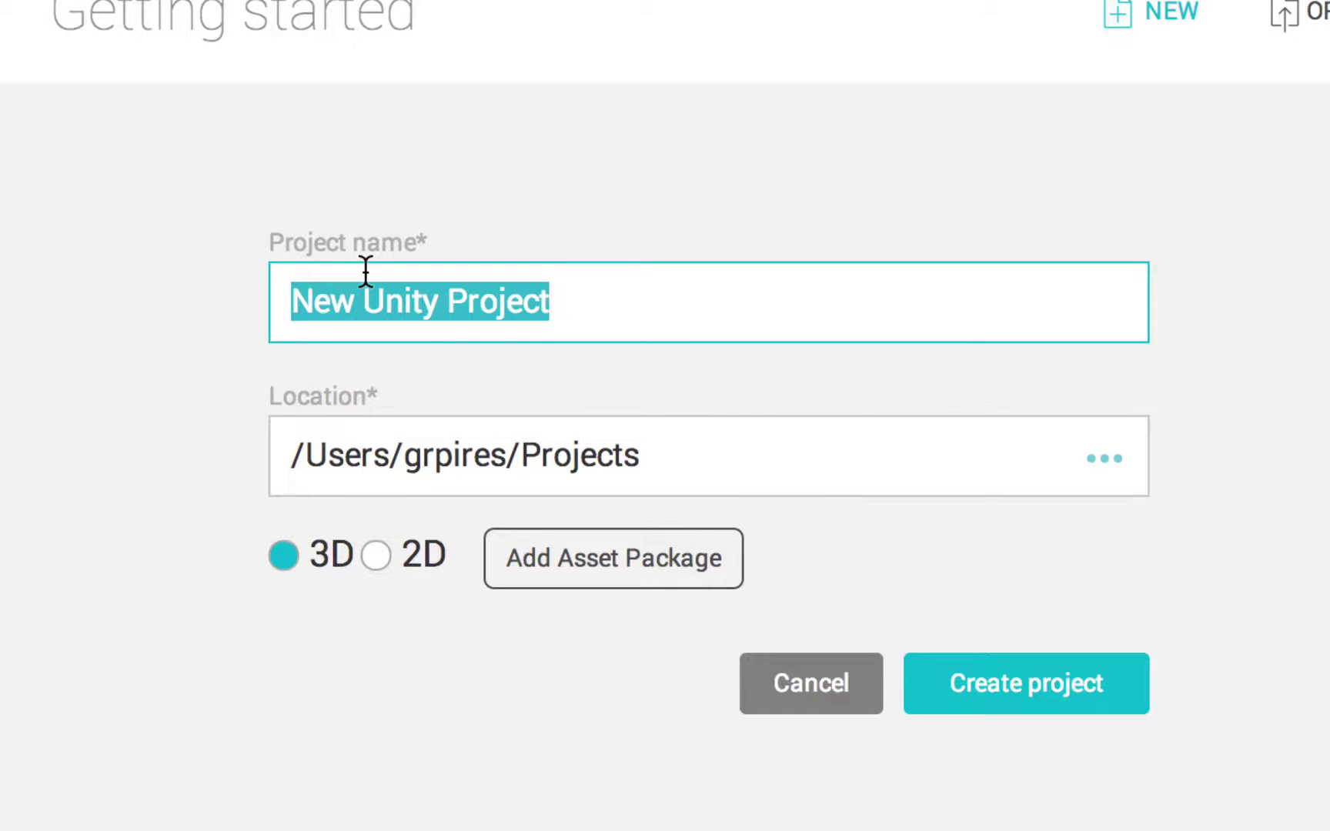
{"action": "type", "text": "FPSShooter"}
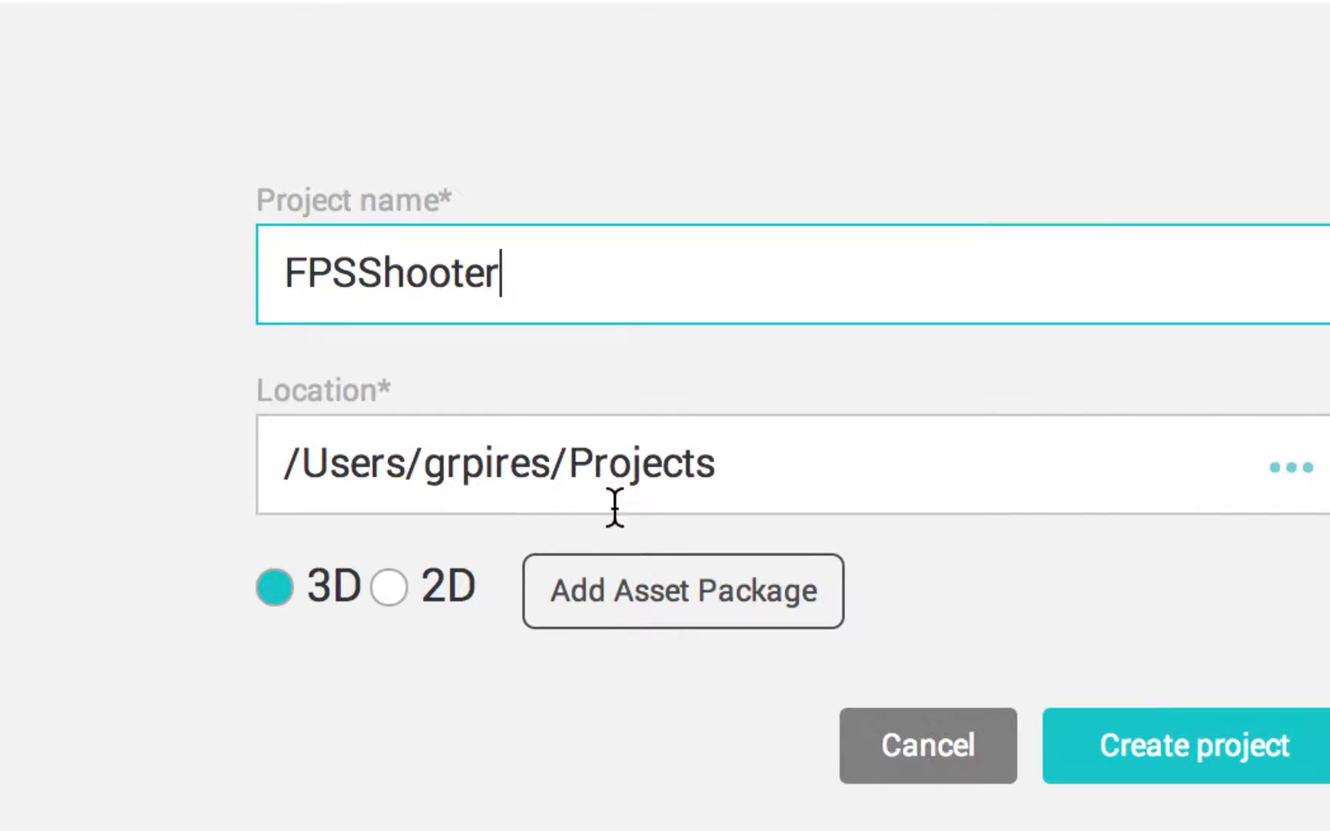
Confirm the location path ends in the user's Projects folder.
{"action": "double_click", "coordinate": [633, 465]}
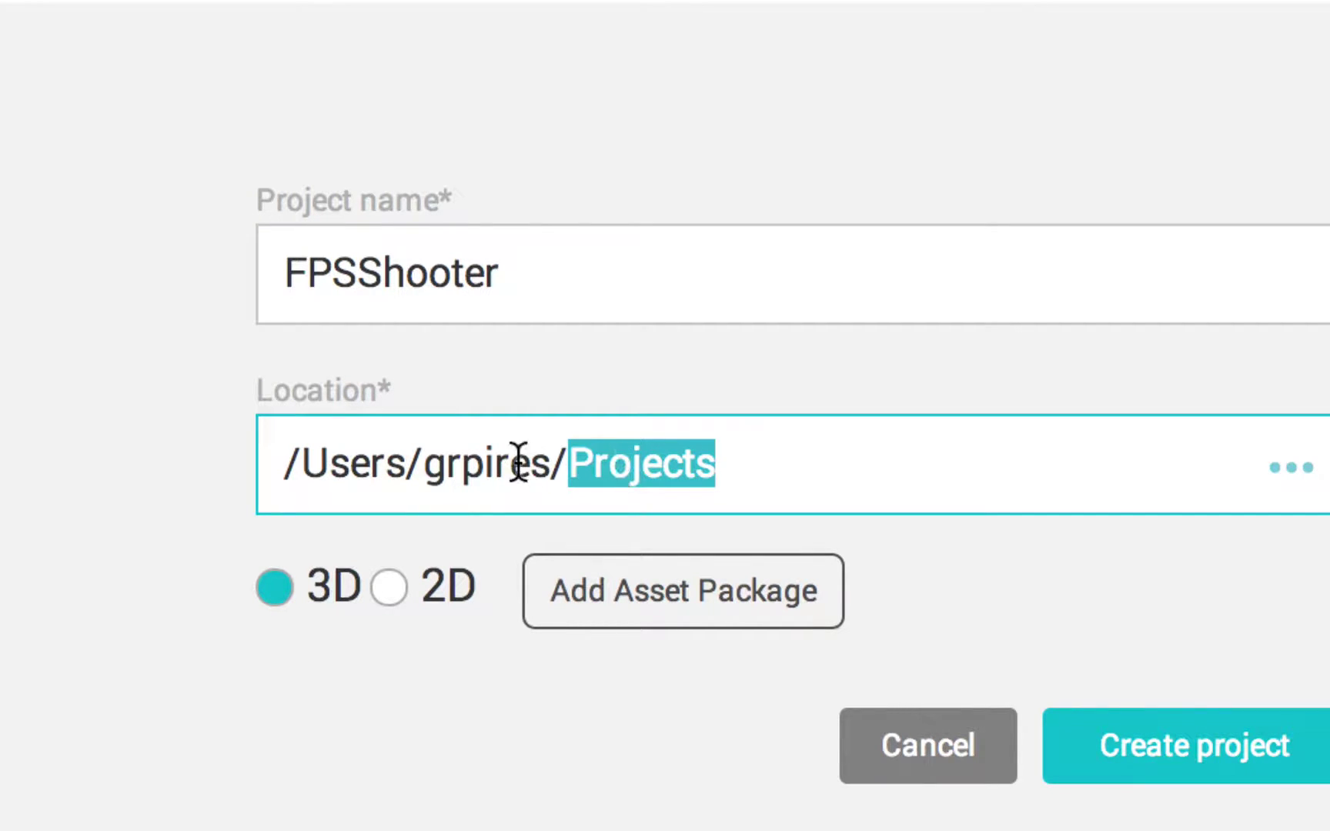
{"action": "left_click", "coordinate": [483, 465]}
{"action": "double_click", "coordinate": [483, 465]}
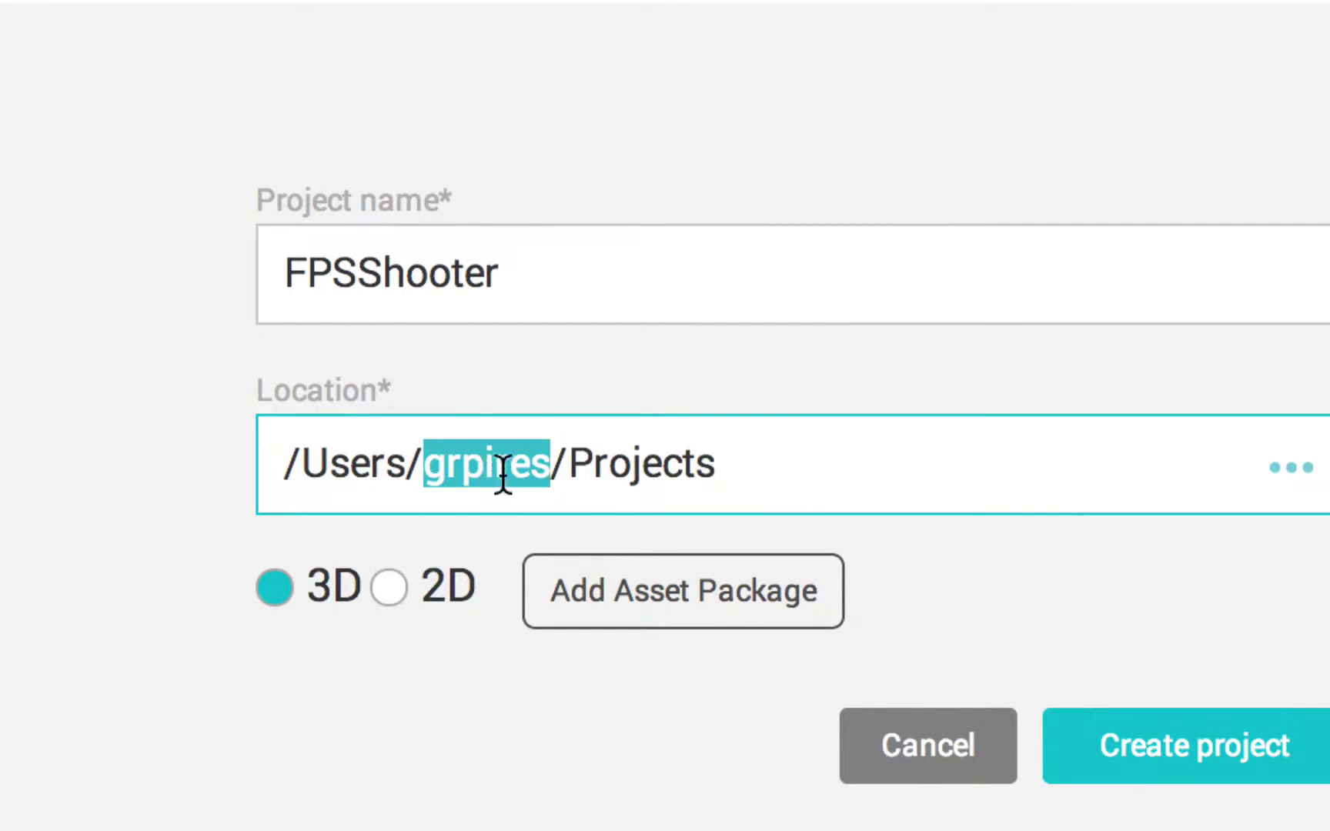
{"action": "left_click", "coordinate": [575, 466]}
{"action": "left_click_drag", "start_coordinate": [576, 465], "coordinate": [719, 467]}
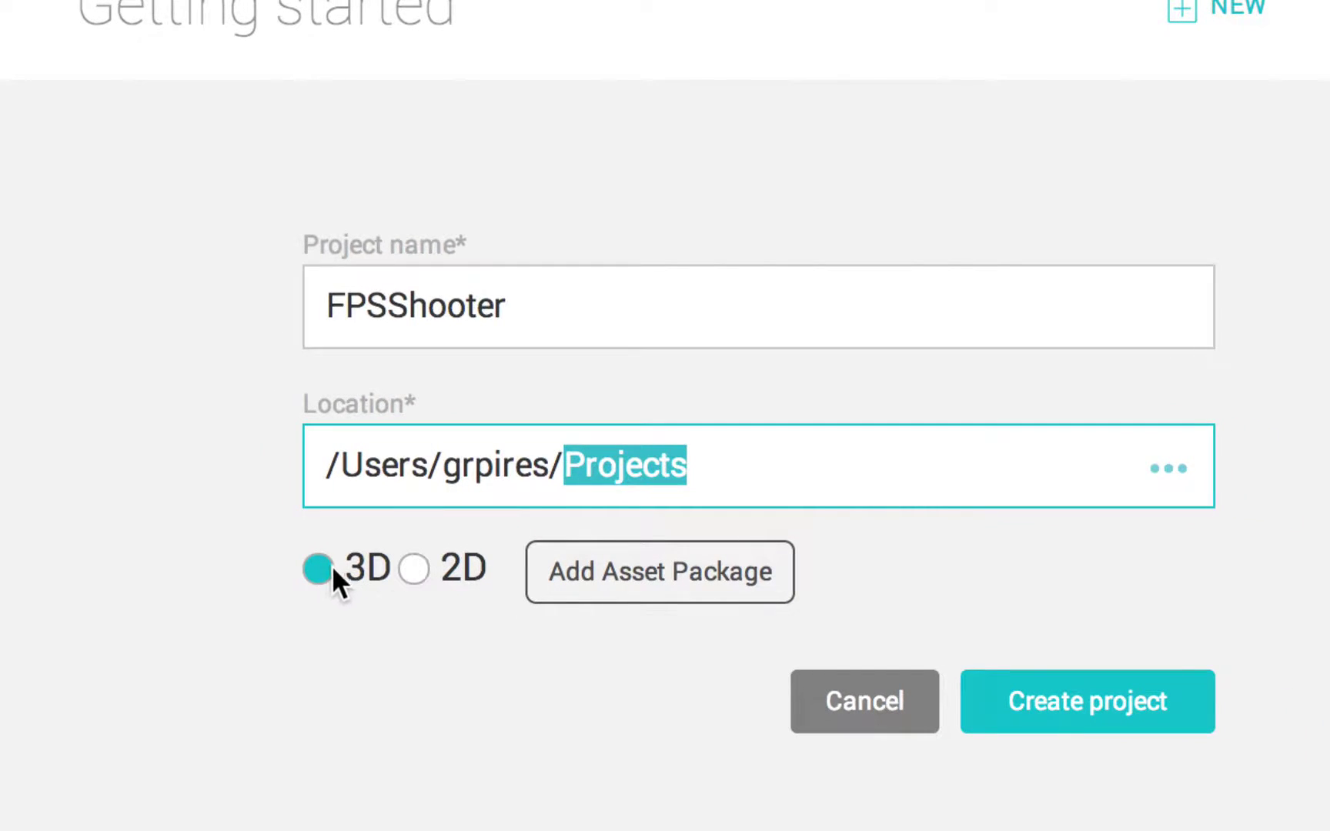
Keep the 3D template selected and create the project.
{"action": "left_click", "coordinate": [320, 571]}
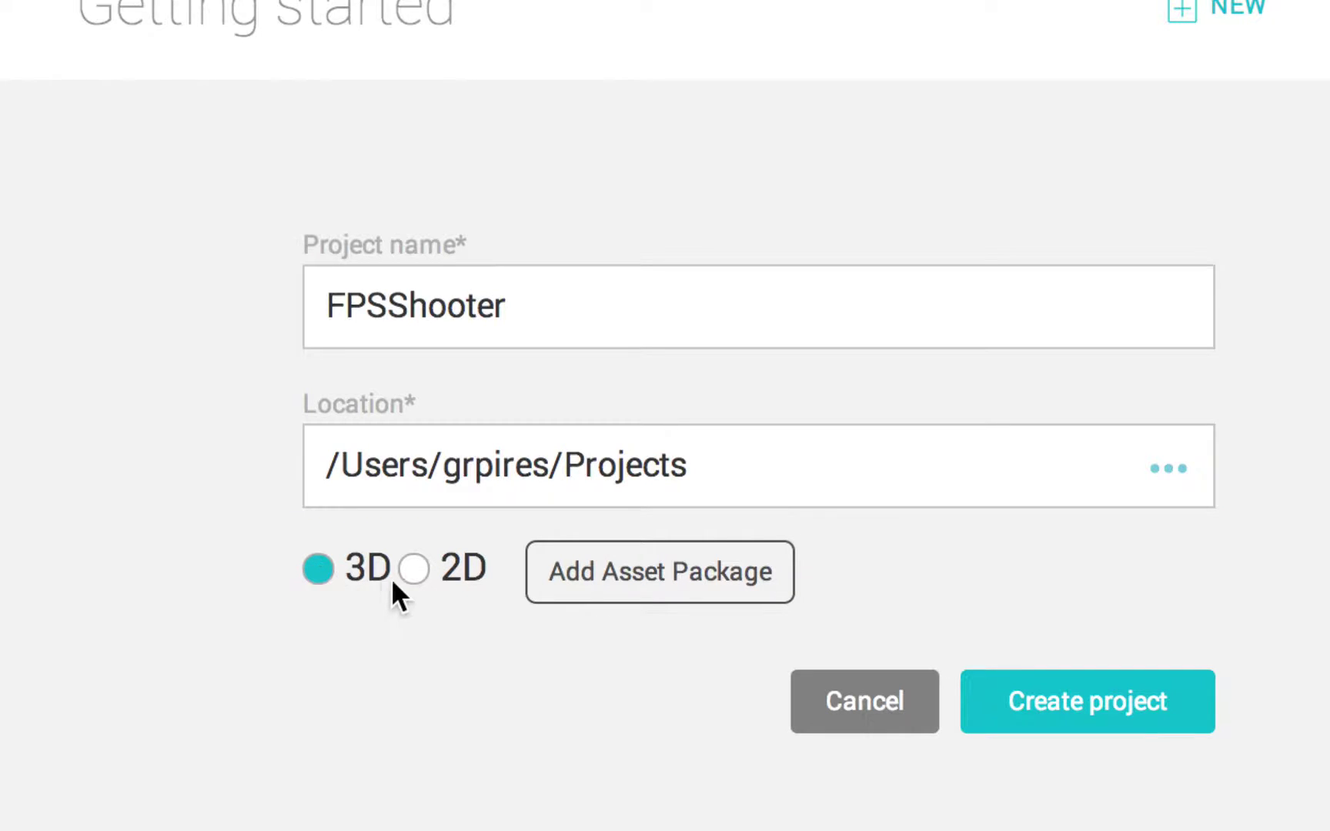
{"action": "left_click", "coordinate": [414, 576]}
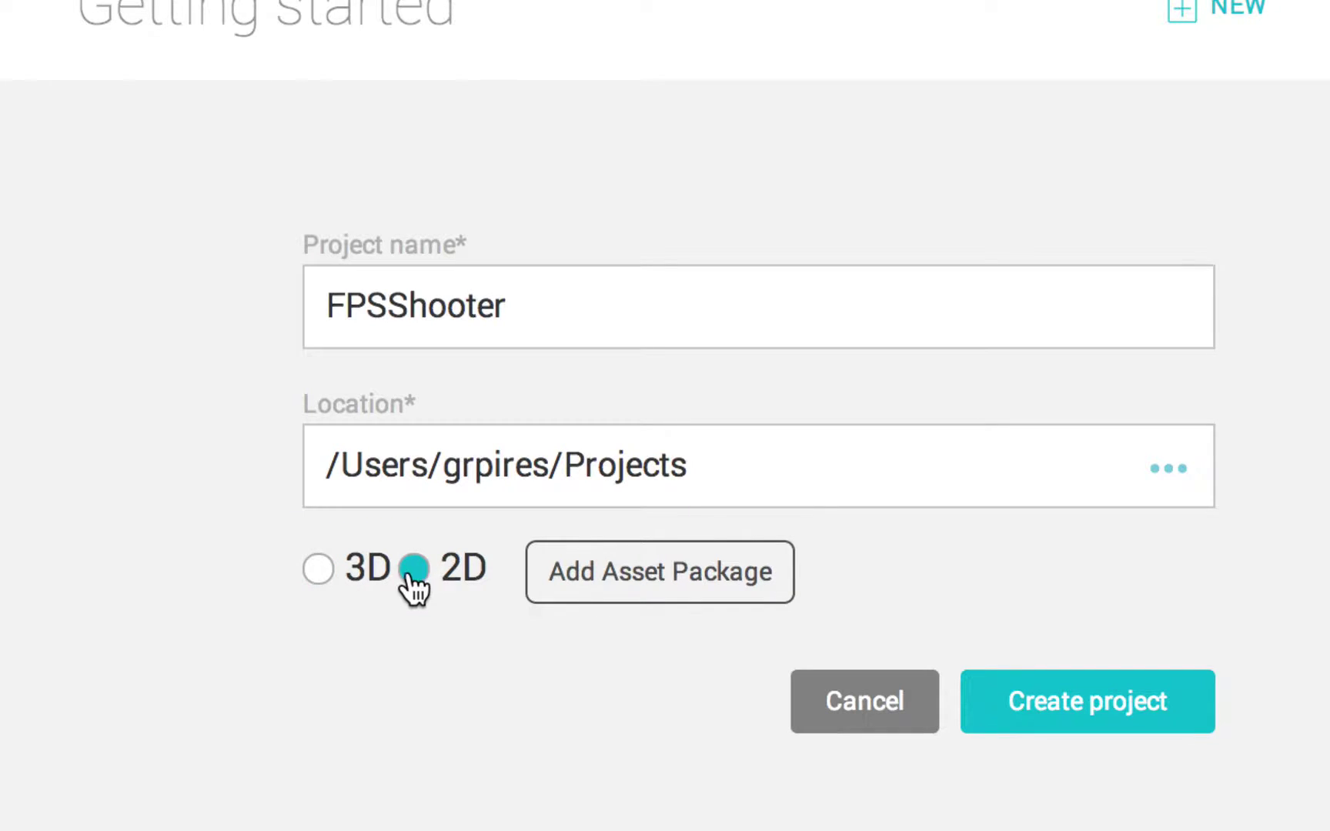
{"action": "left_click", "coordinate": [319, 573]}
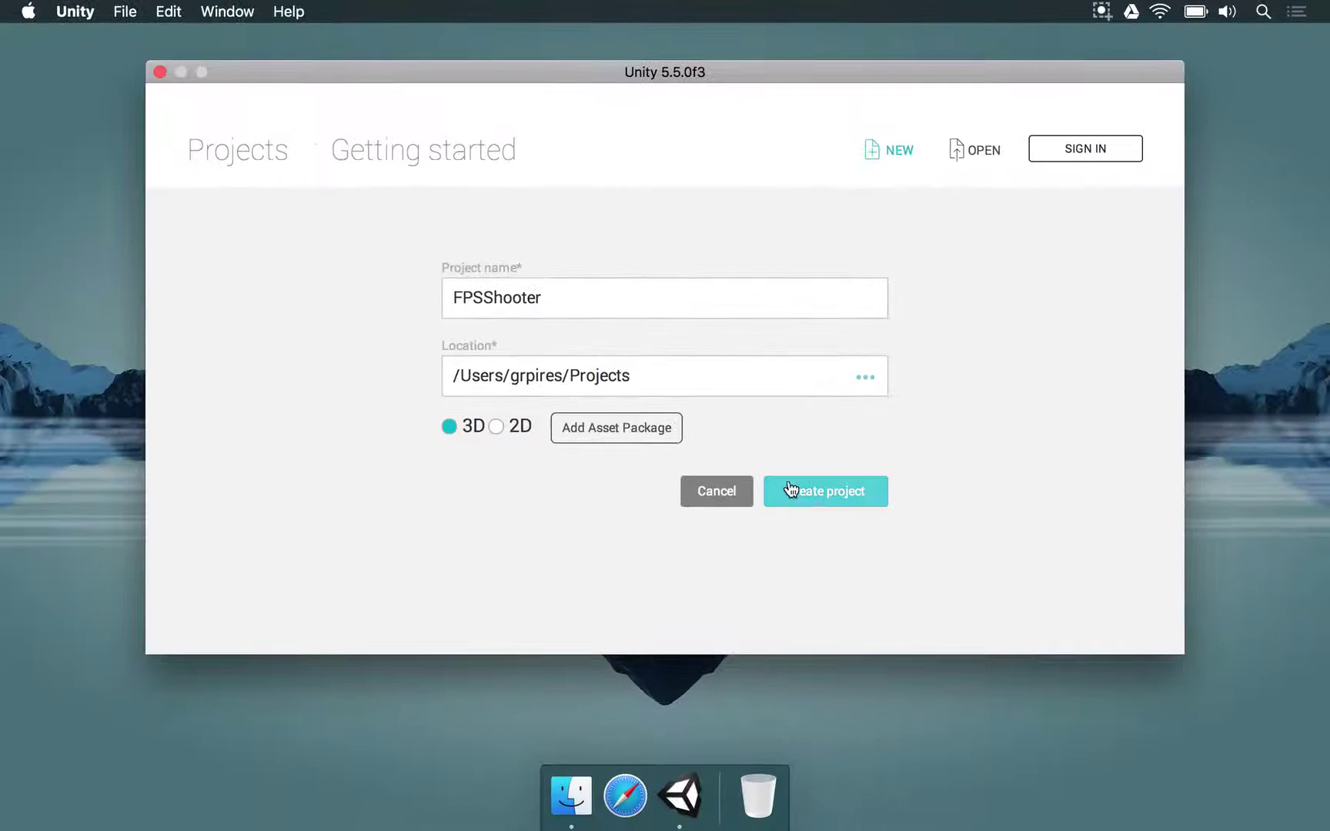
{"action": "left_click", "coordinate": [807, 496]}
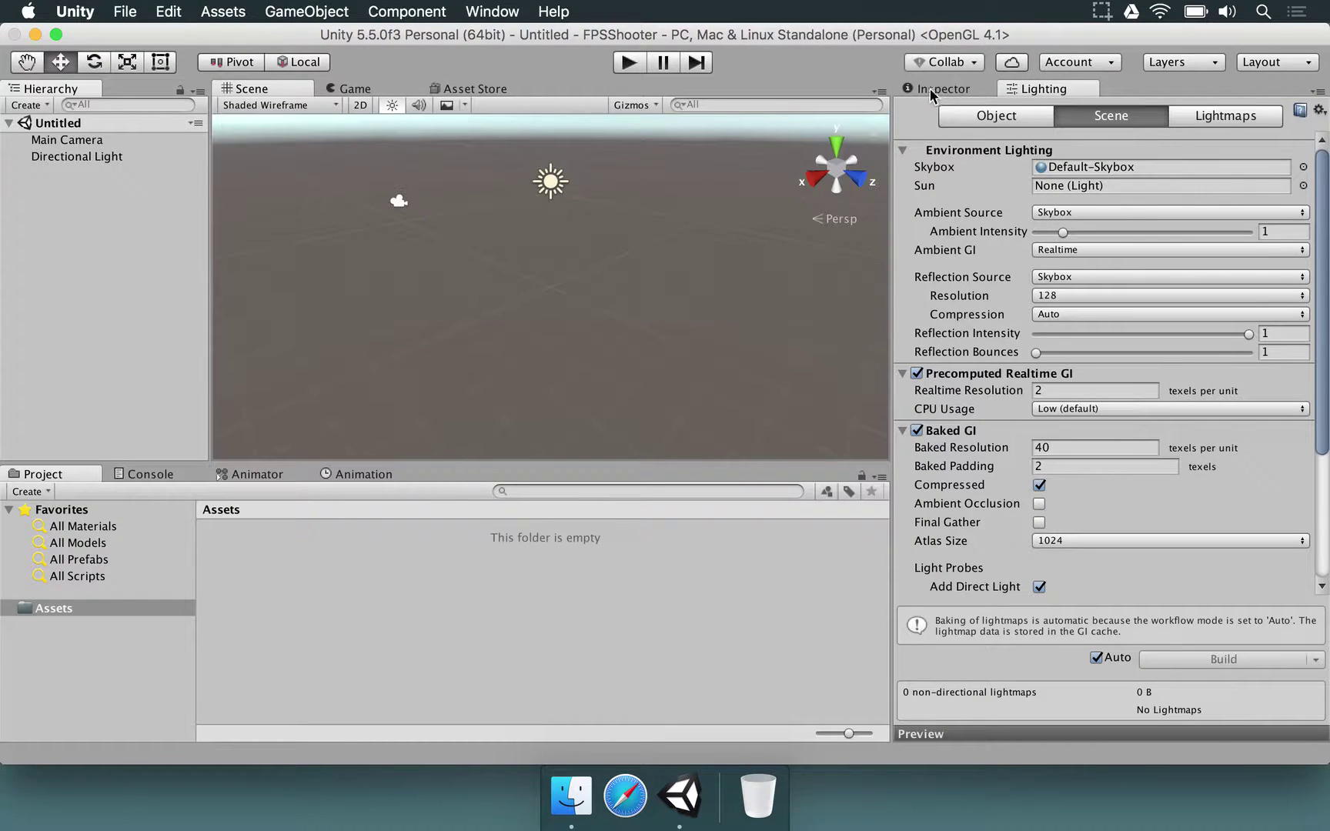
Show the Inspector instead of Lighting and widen the Scene view panel.
{"action": "left_click", "coordinate": [931, 90]}
{"action": "left_click_drag", "start_coordinate": [891, 398], "coordinate": [1108, 413]}
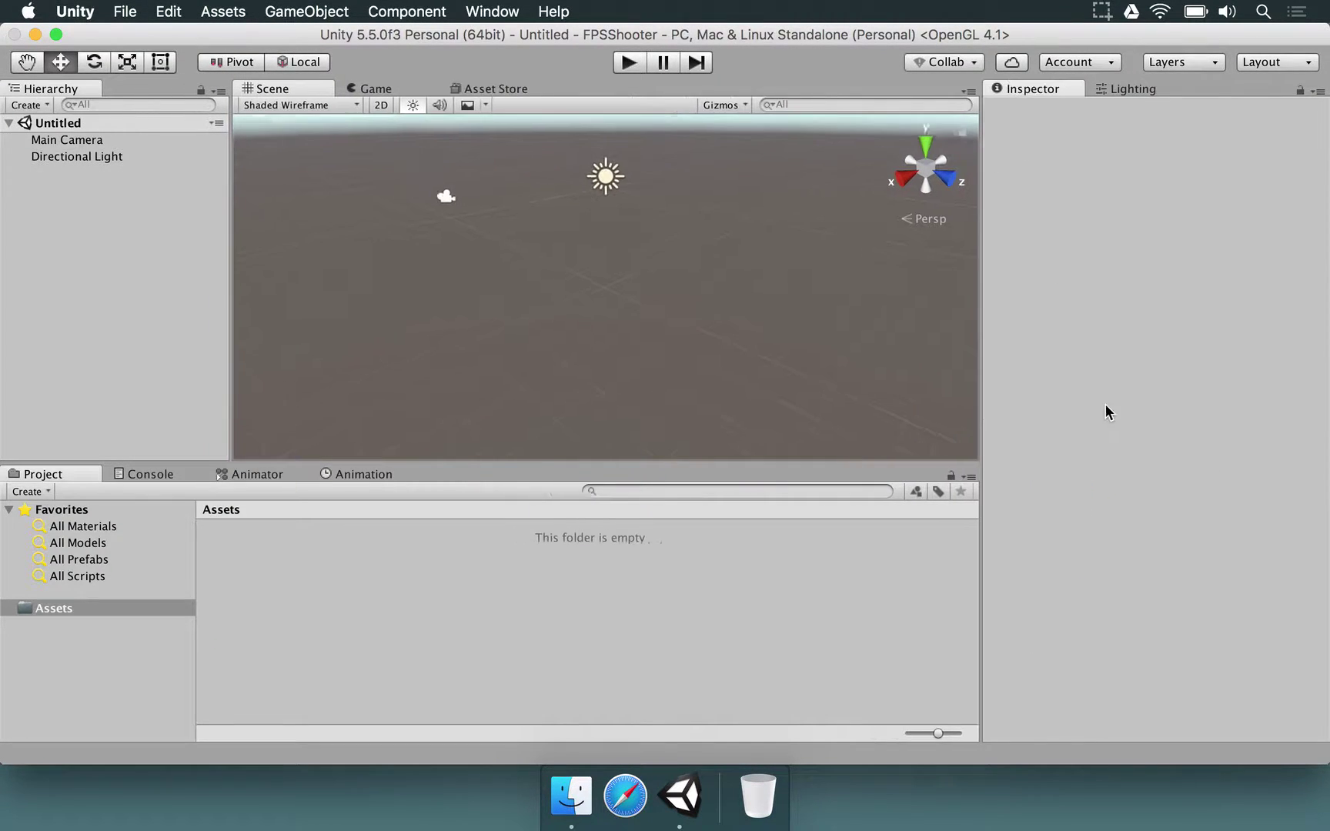
{"action": "right_click_drag", "start_coordinate": [710, 385], "coordinate": [701, 287]}
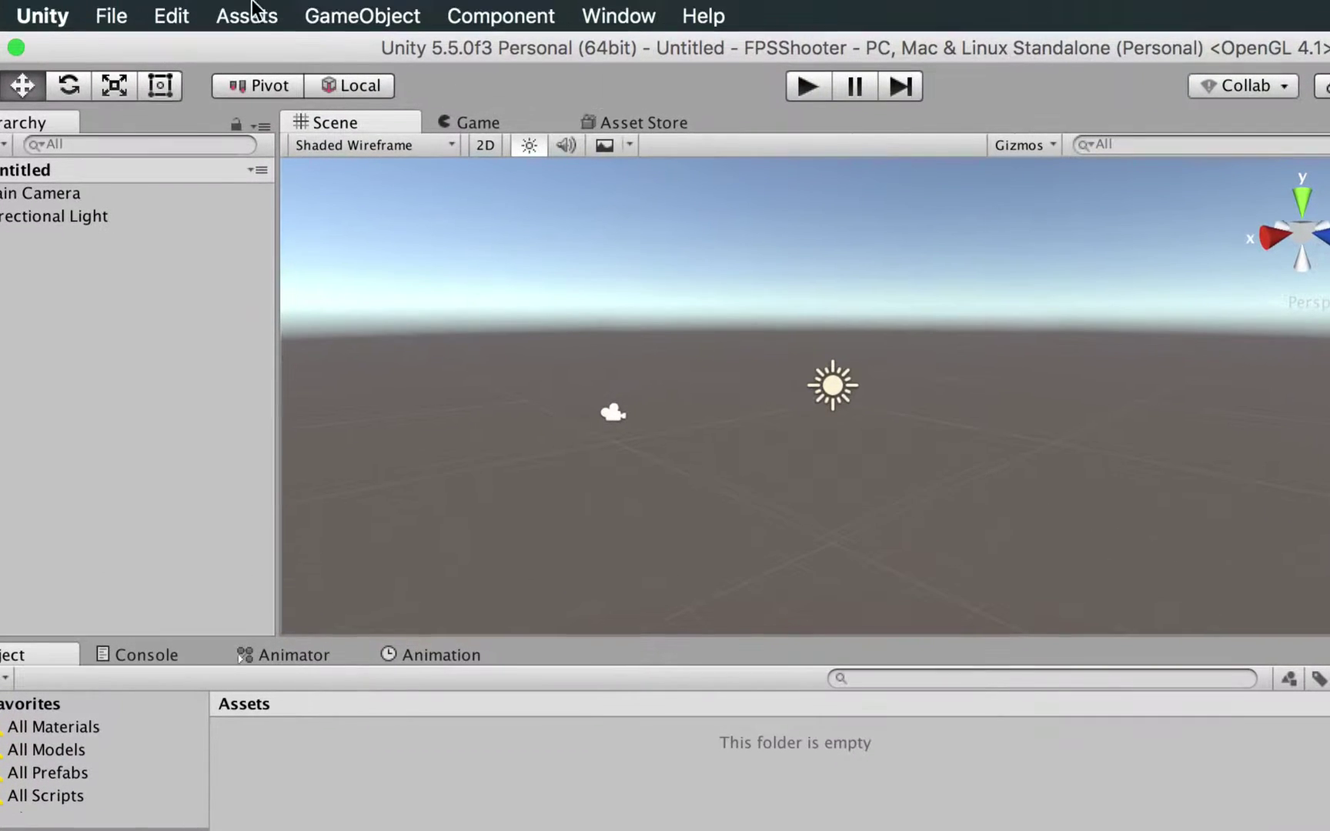
Import the standard Characters package via Assets > Import Package.
{"action": "left_click", "coordinate": [257, 17]}
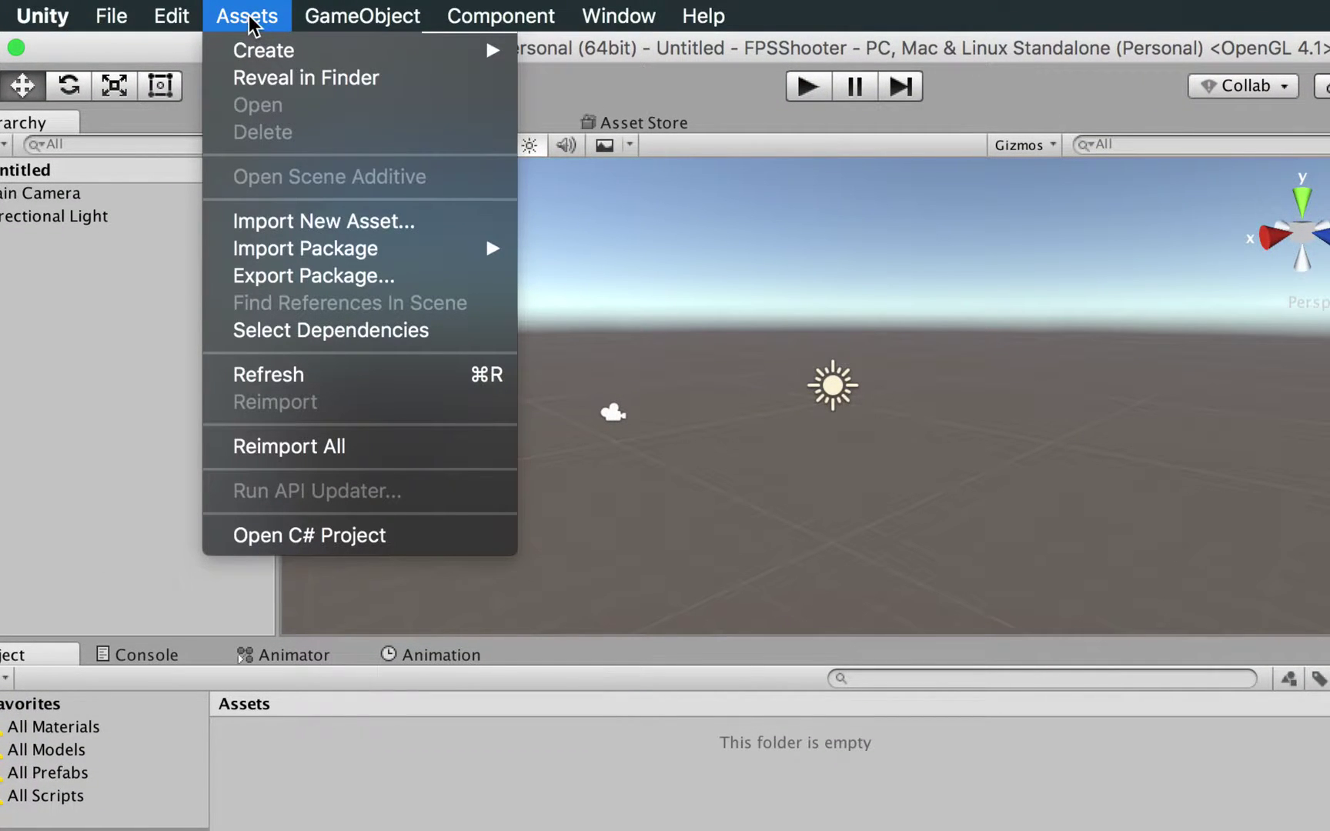
{"action": "mouse_move", "coordinate": [308, 256]}
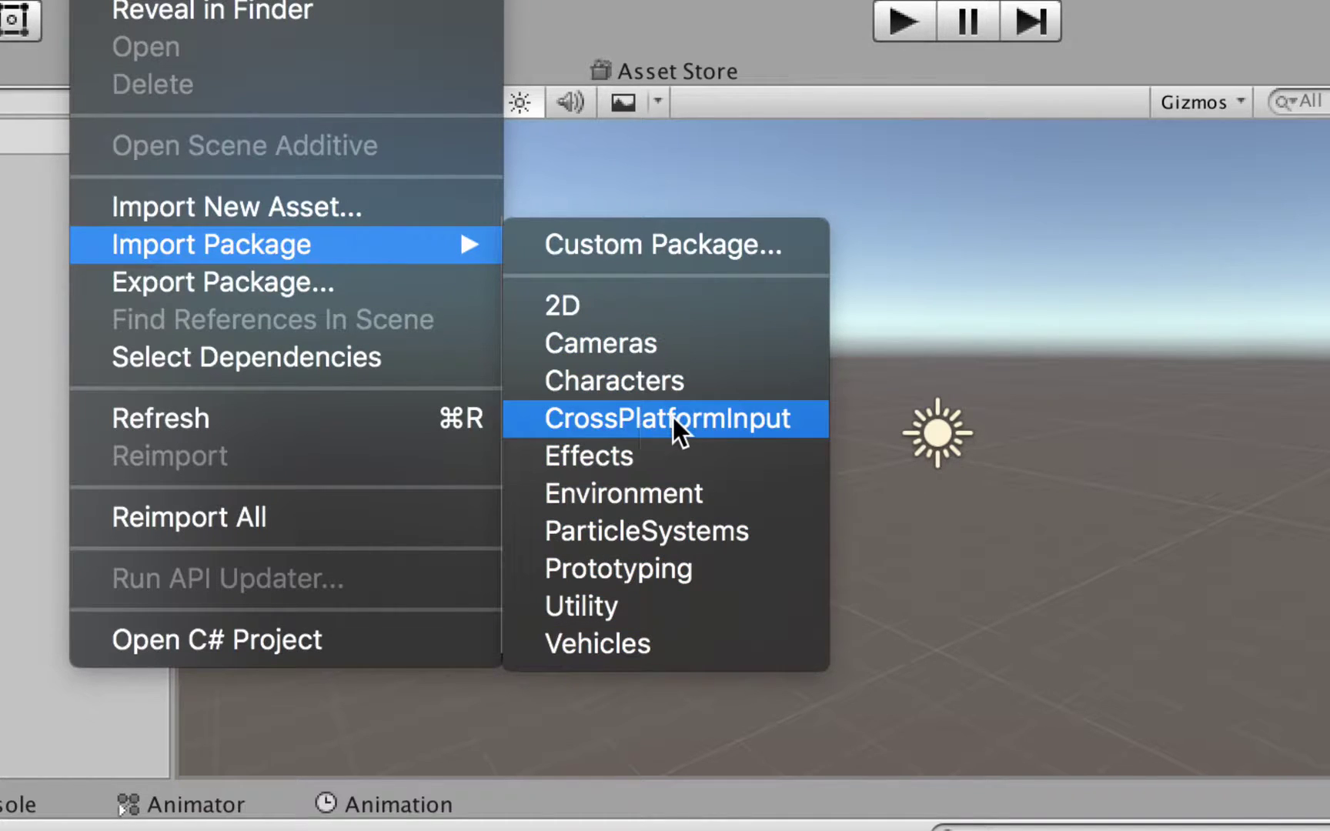
{"action": "left_click", "coordinate": [588, 385]}
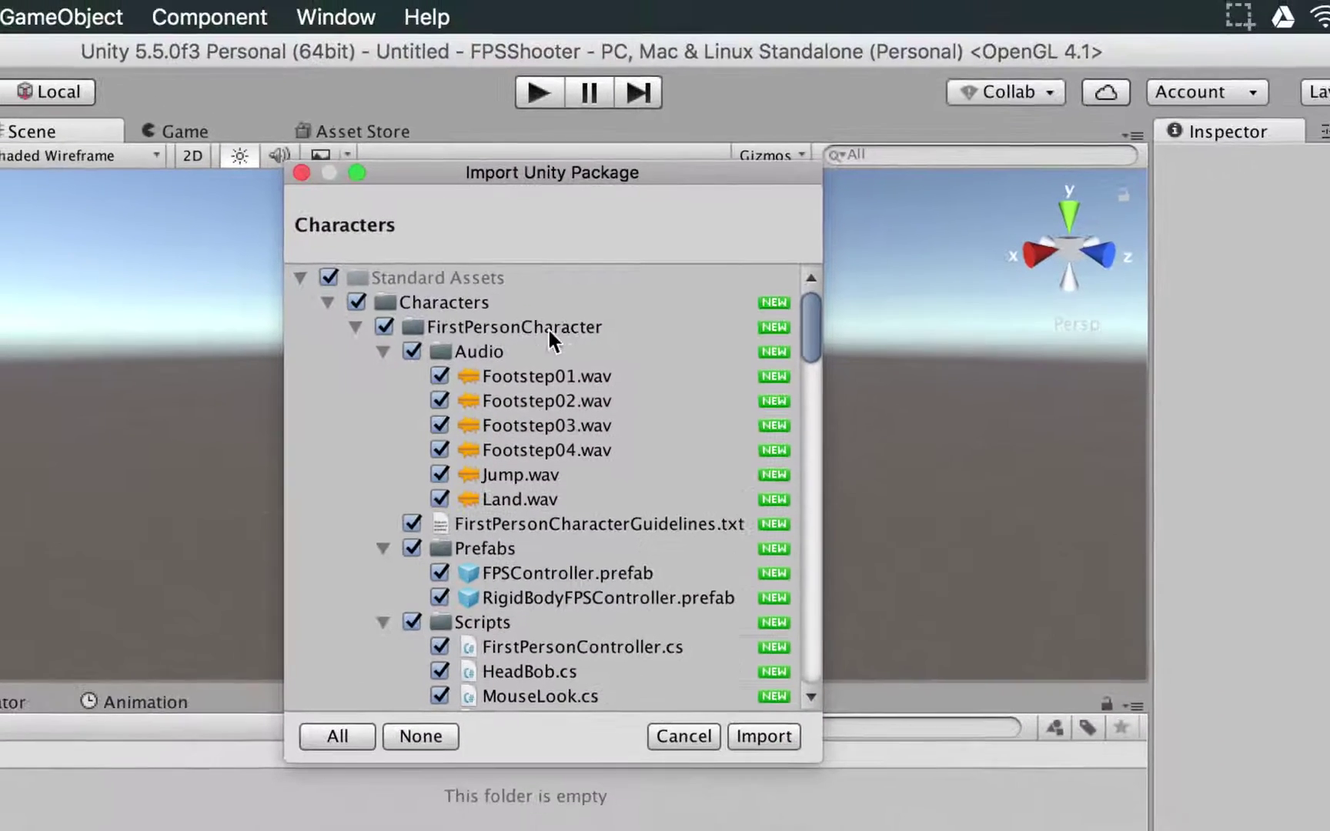
Browse the package tree: Characters, CrossPlatformInput, Editor, PhysicsMaterials, Utility folders.
{"action": "left_click_drag", "start_coordinate": [448, 171], "coordinate": [508, 168]}
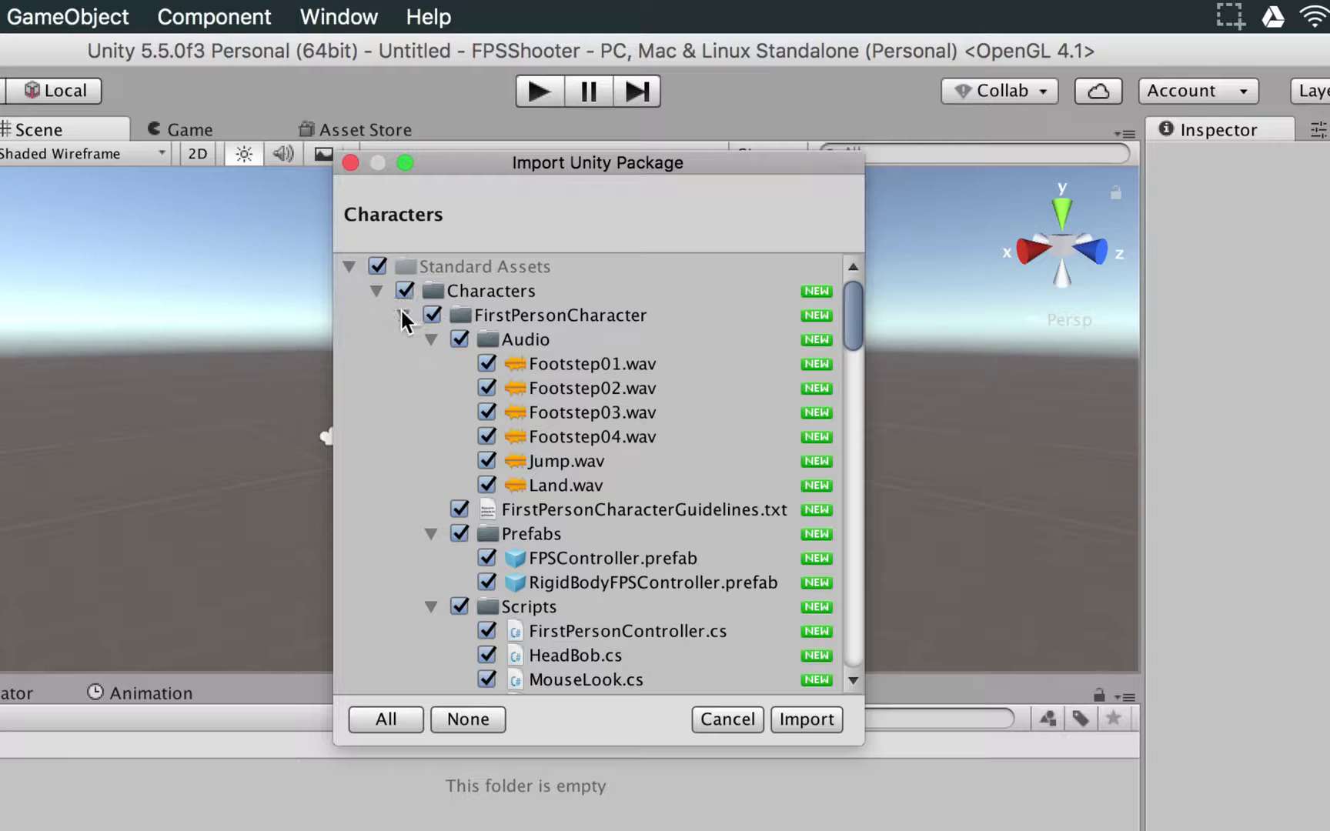
{"action": "left_click", "coordinate": [375, 290]}
{"action": "left_click", "coordinate": [375, 314]}
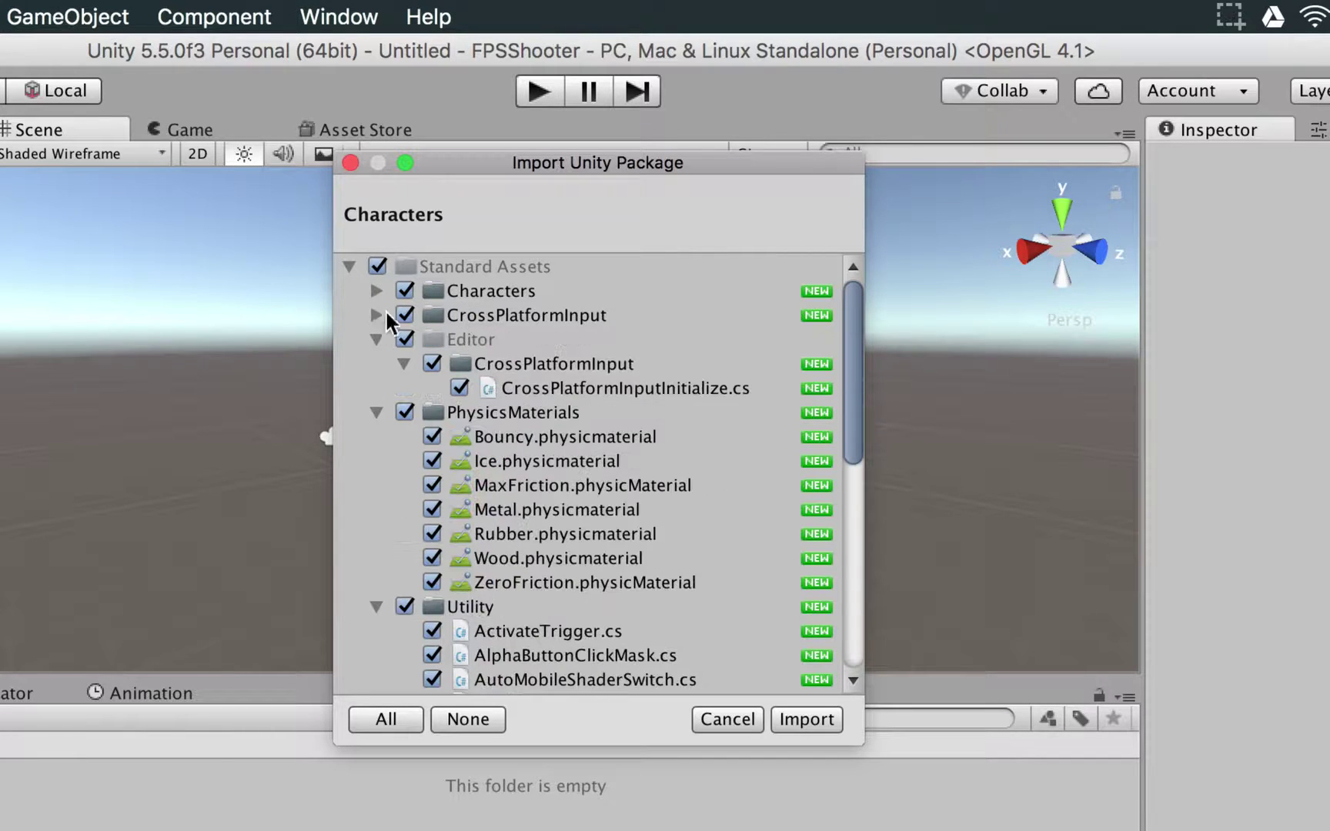
{"action": "left_click", "coordinate": [374, 340]}
{"action": "left_click", "coordinate": [376, 364]}
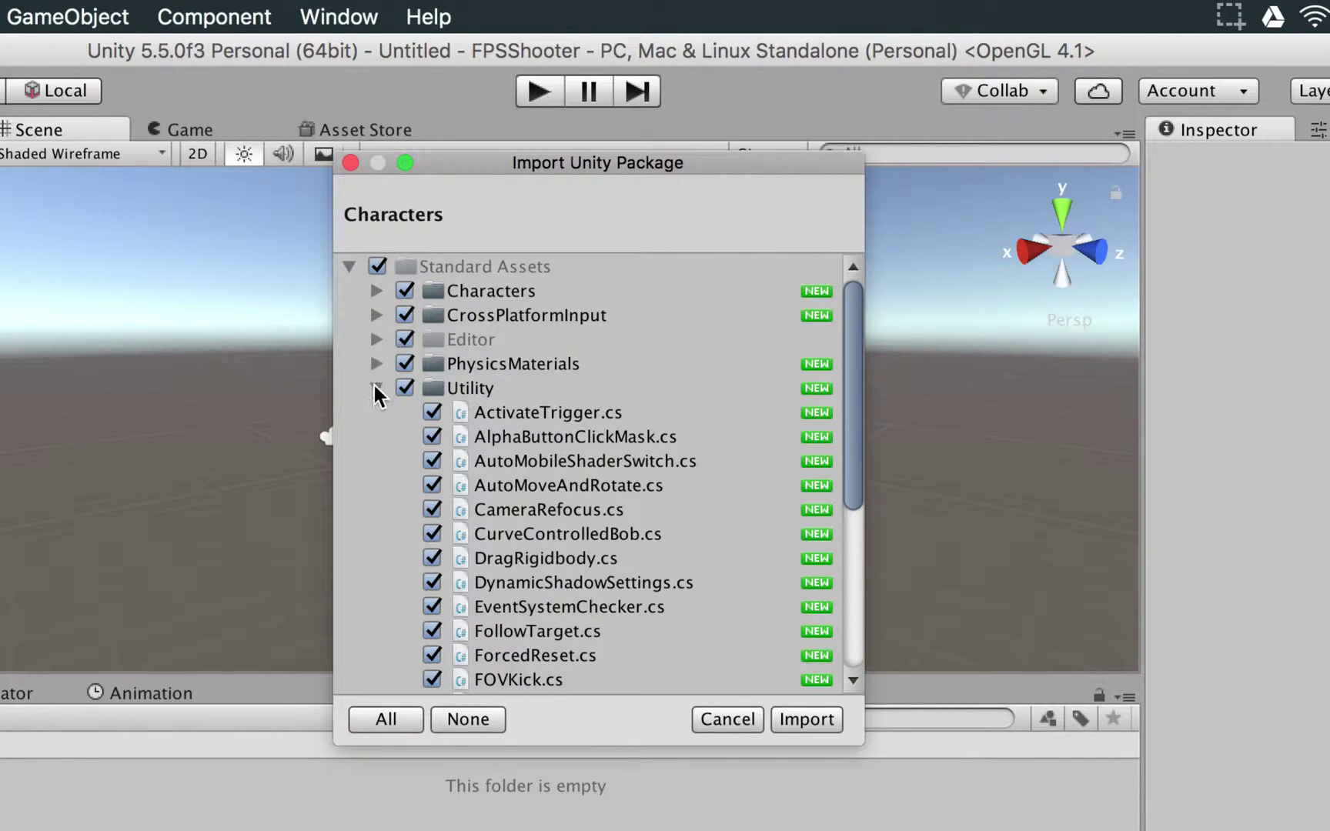
{"action": "left_click", "coordinate": [376, 388]}
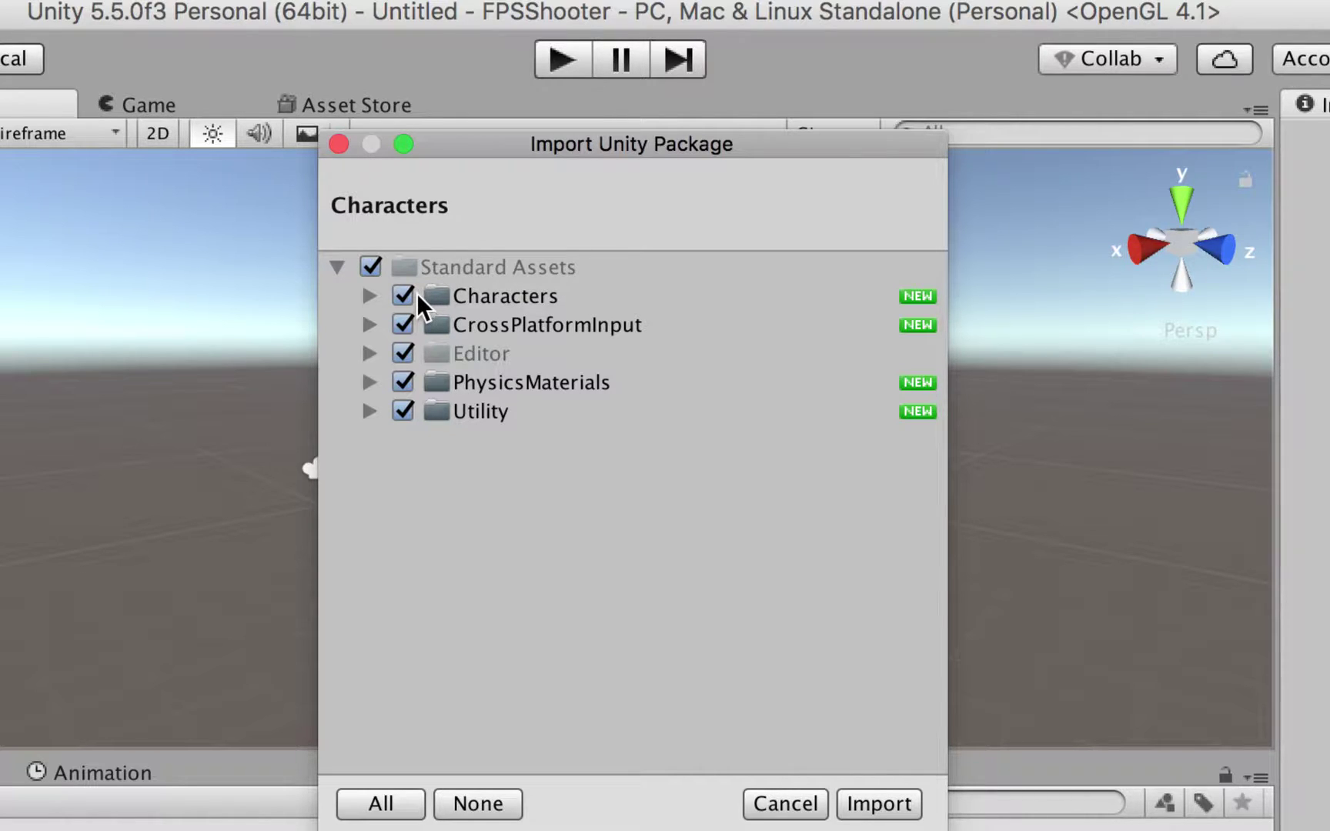
{"action": "left_click", "coordinate": [370, 295]}
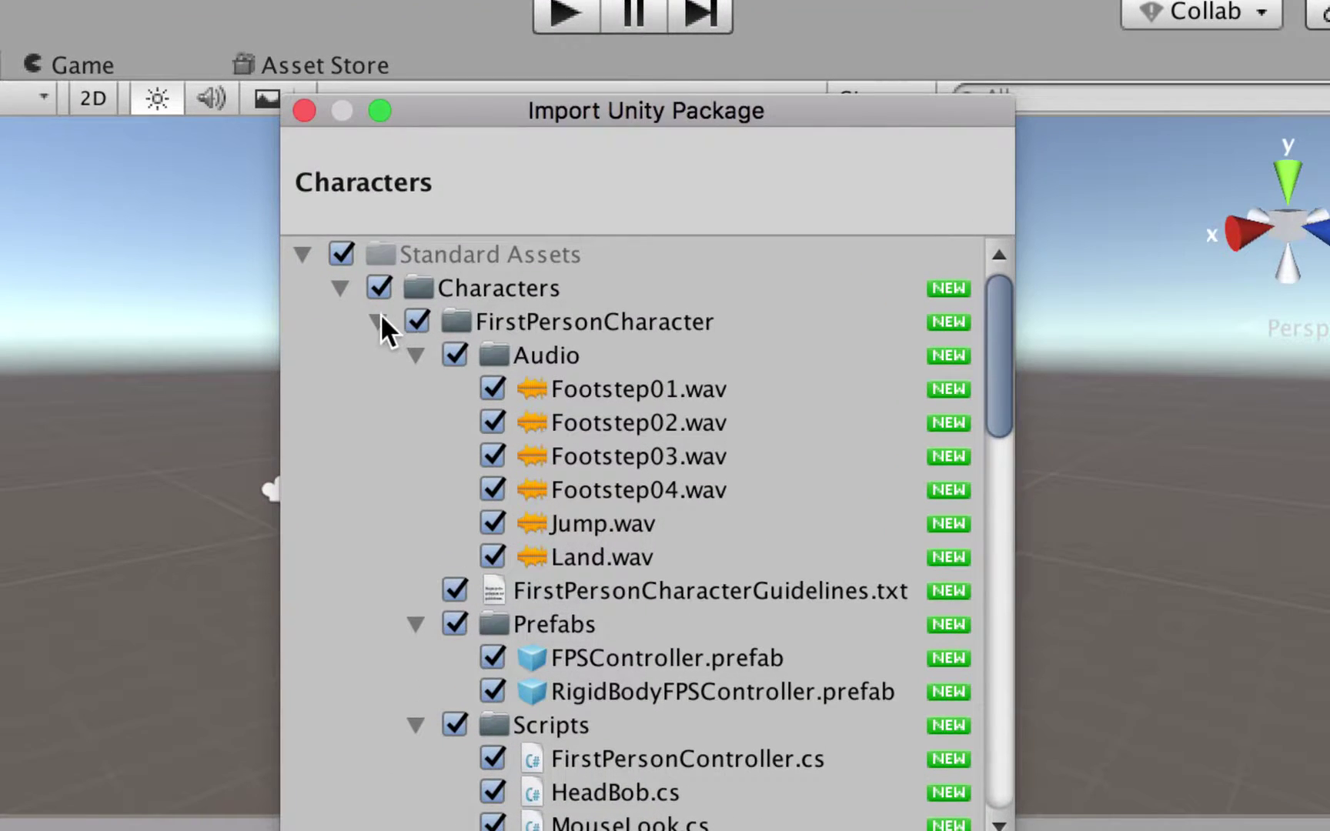
{"action": "left_click", "coordinate": [375, 321]}
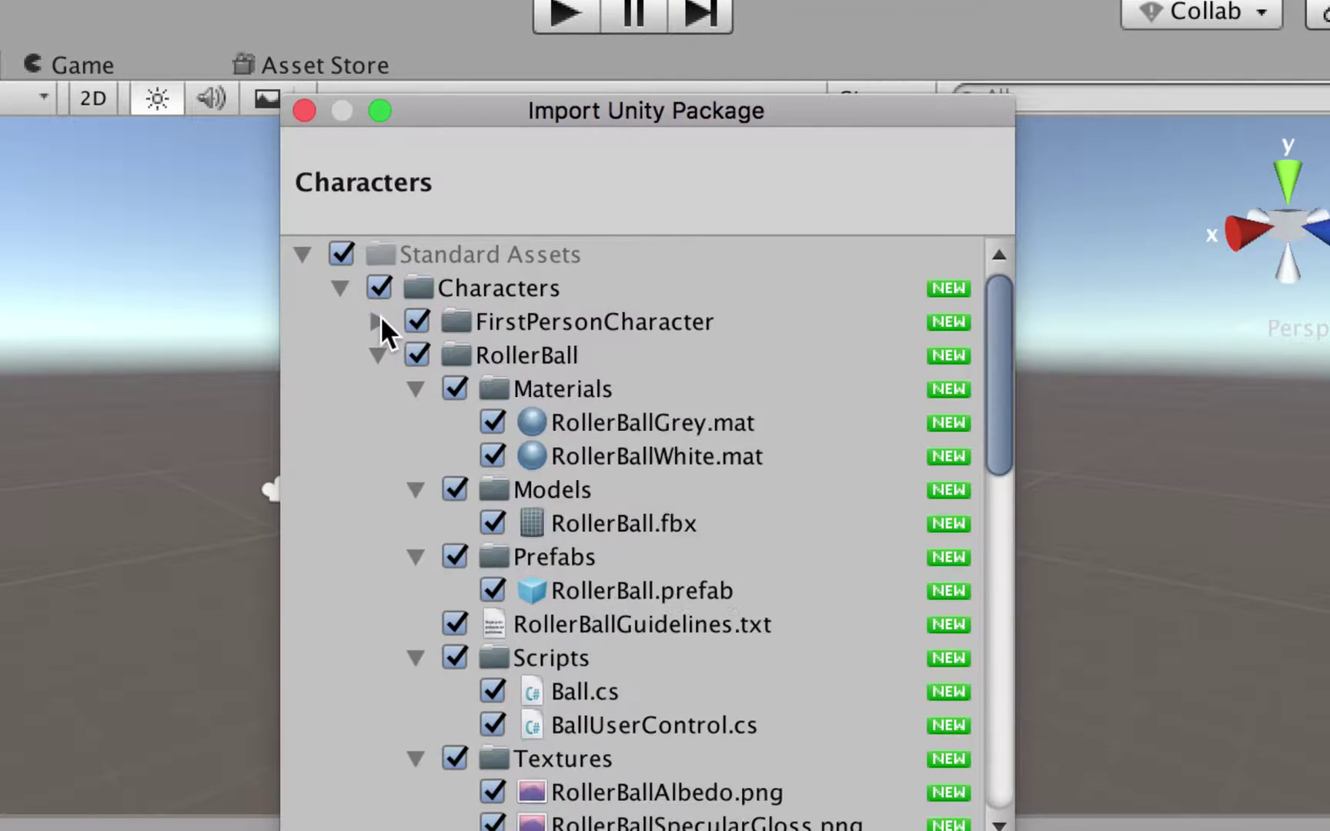
{"action": "left_click", "coordinate": [376, 352]}
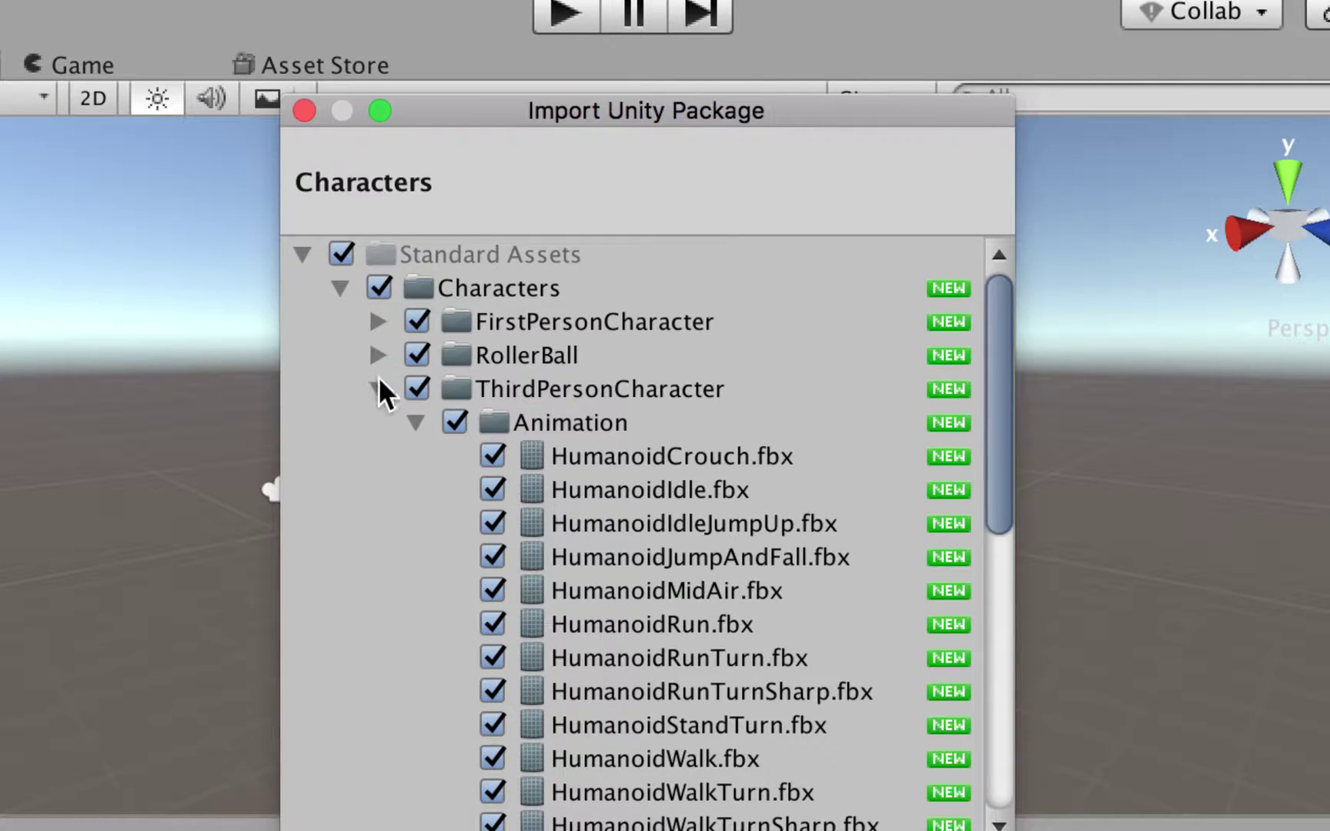
{"action": "left_click", "coordinate": [378, 387]}
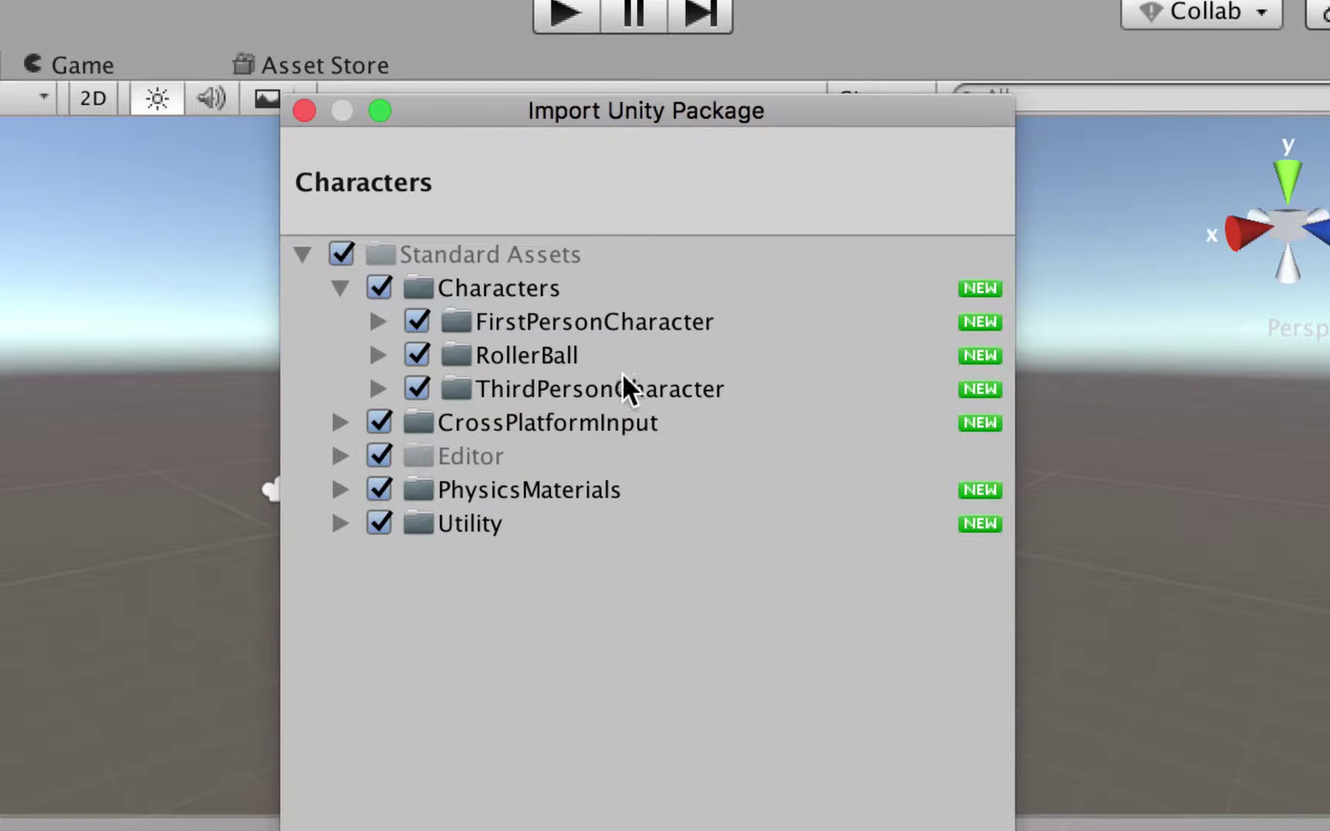
Check FirstPersonCharacter's Audio, Prefabs and Scripts, keep every item checked, and import.
{"action": "left_click", "coordinate": [532, 320]}
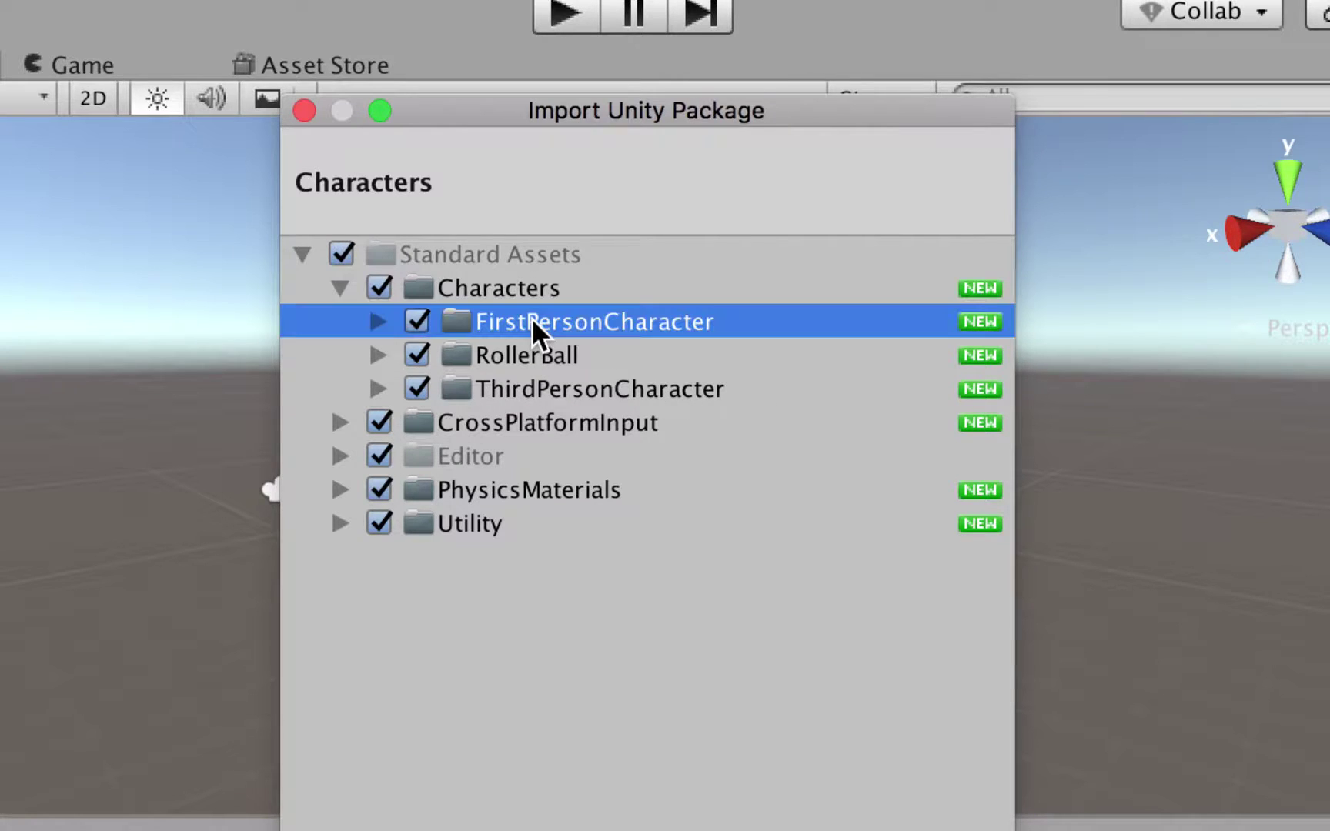
{"action": "left_click", "coordinate": [374, 320]}
{"action": "left_click", "coordinate": [416, 354]}
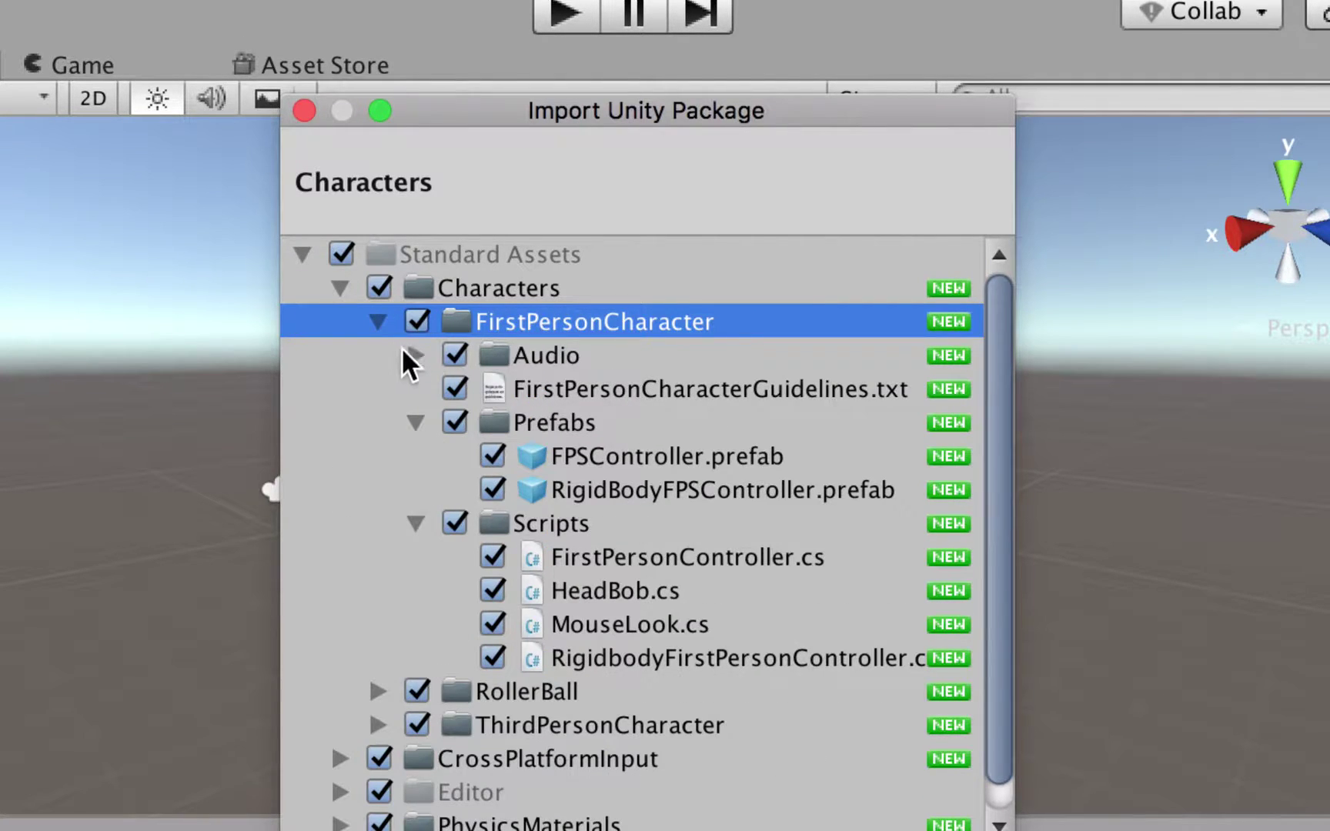
{"action": "left_click", "coordinate": [416, 420]}
{"action": "left_click", "coordinate": [414, 450]}
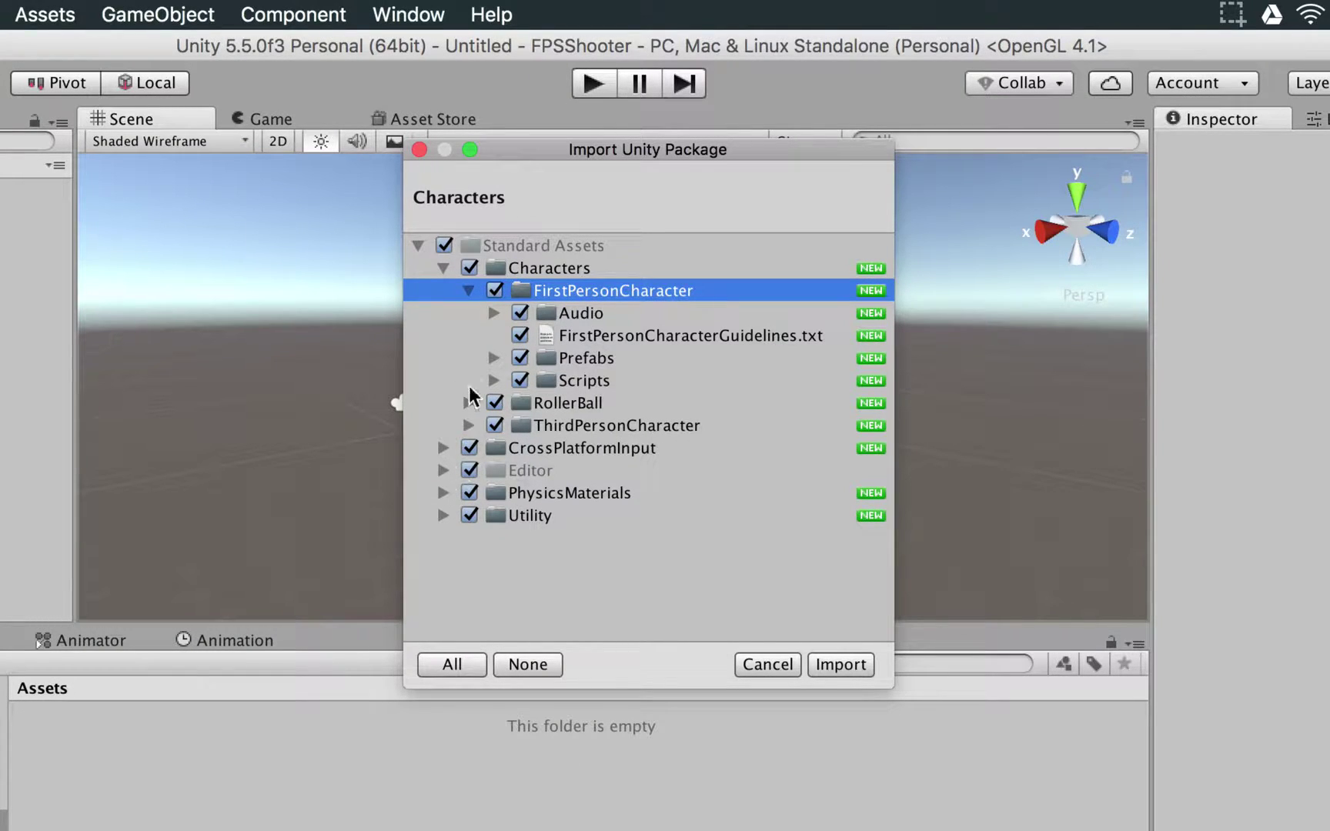
{"action": "left_click", "coordinate": [444, 245]}
{"action": "left_click", "coordinate": [444, 245]}
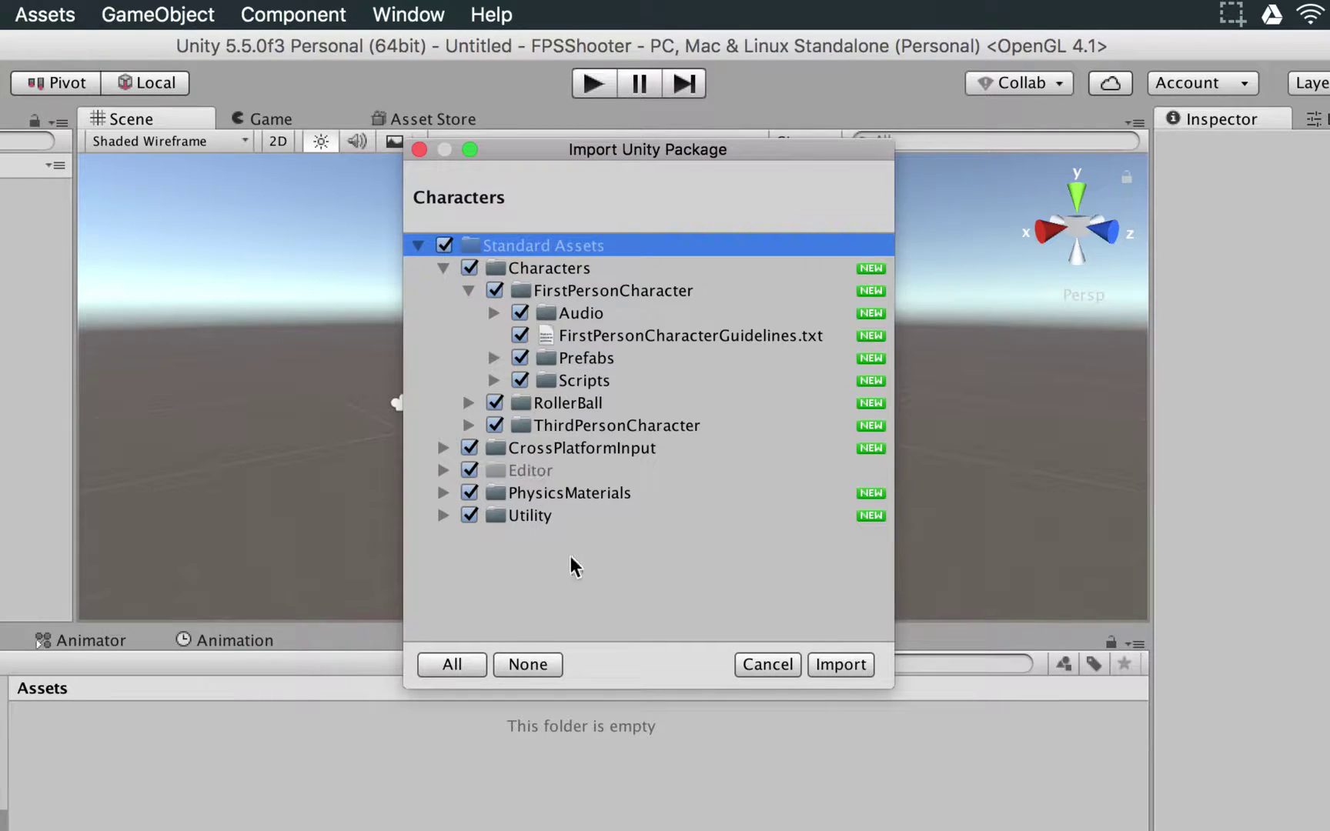
{"action": "left_click", "coordinate": [828, 662]}
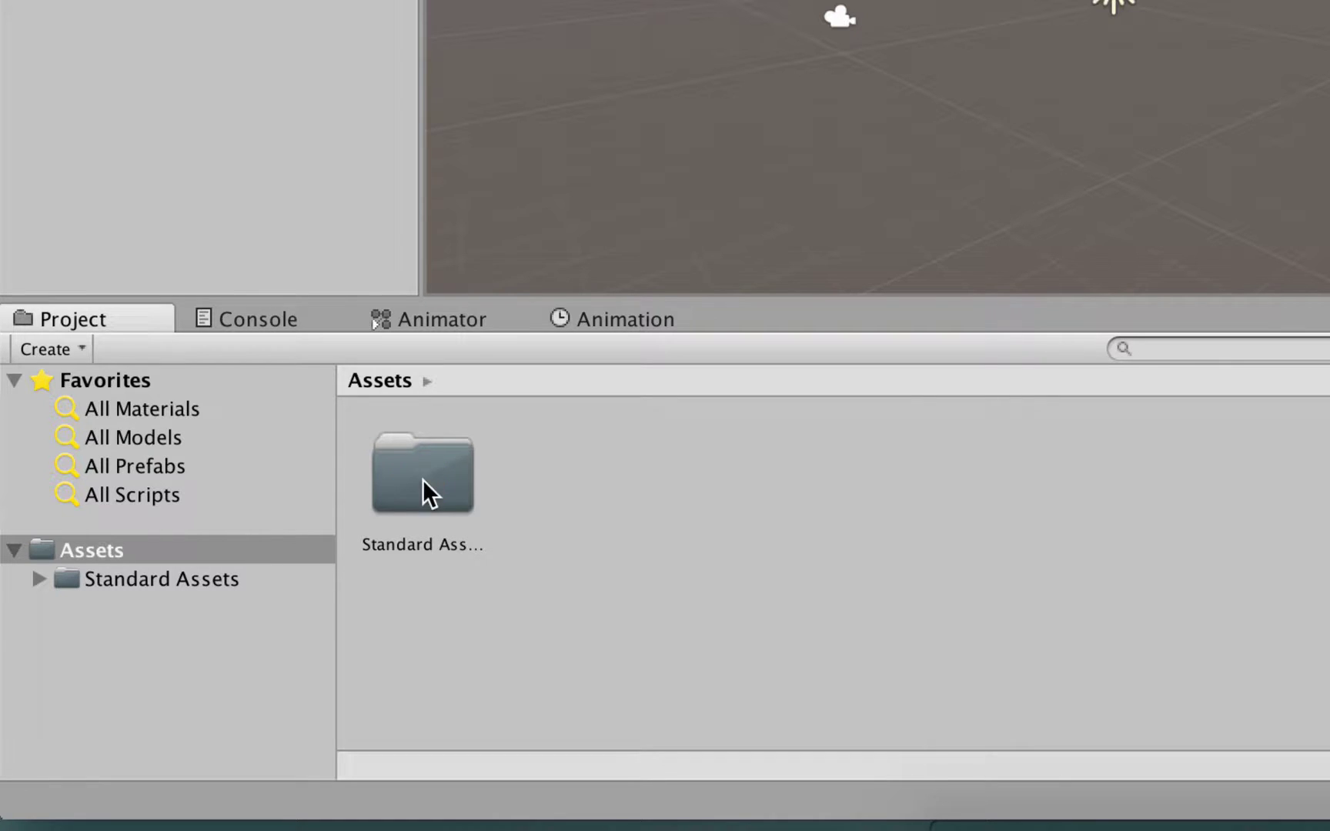
Navigate to Standard Assets > Characters > FirstPersonCharacter in the Project panel.
{"action": "double_click", "coordinate": [420, 493]}
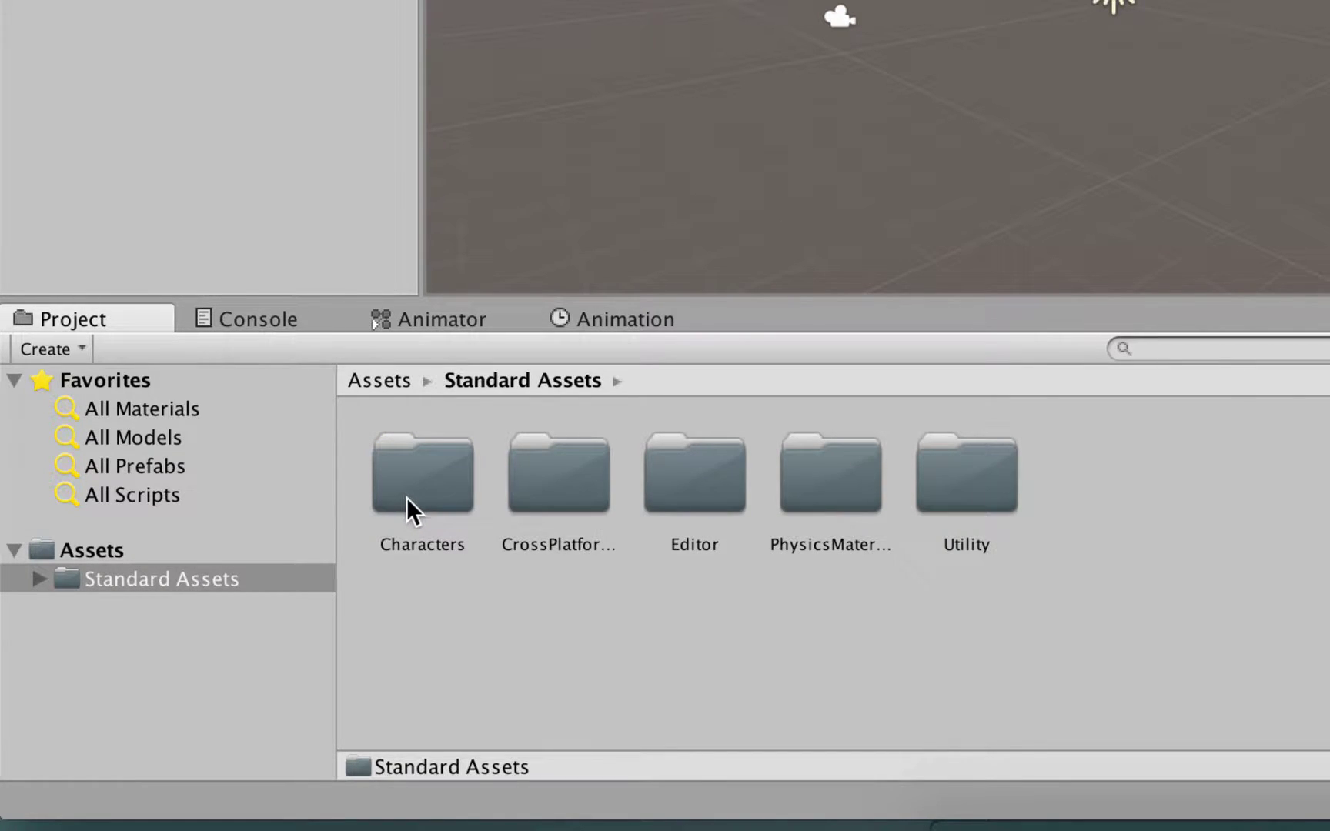
{"action": "double_click", "coordinate": [420, 481]}
{"action": "double_click", "coordinate": [420, 481]}
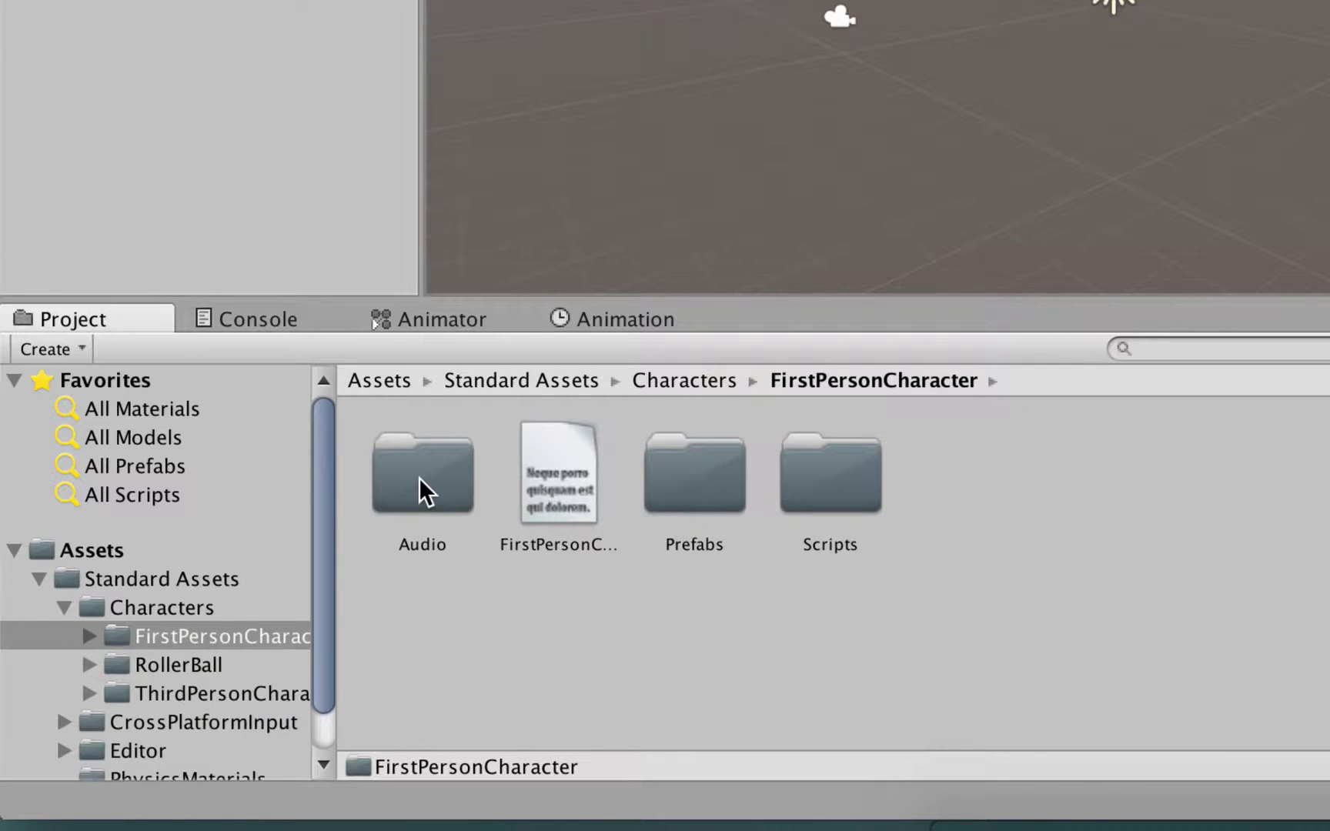
{"action": "left_click", "coordinate": [211, 607]}
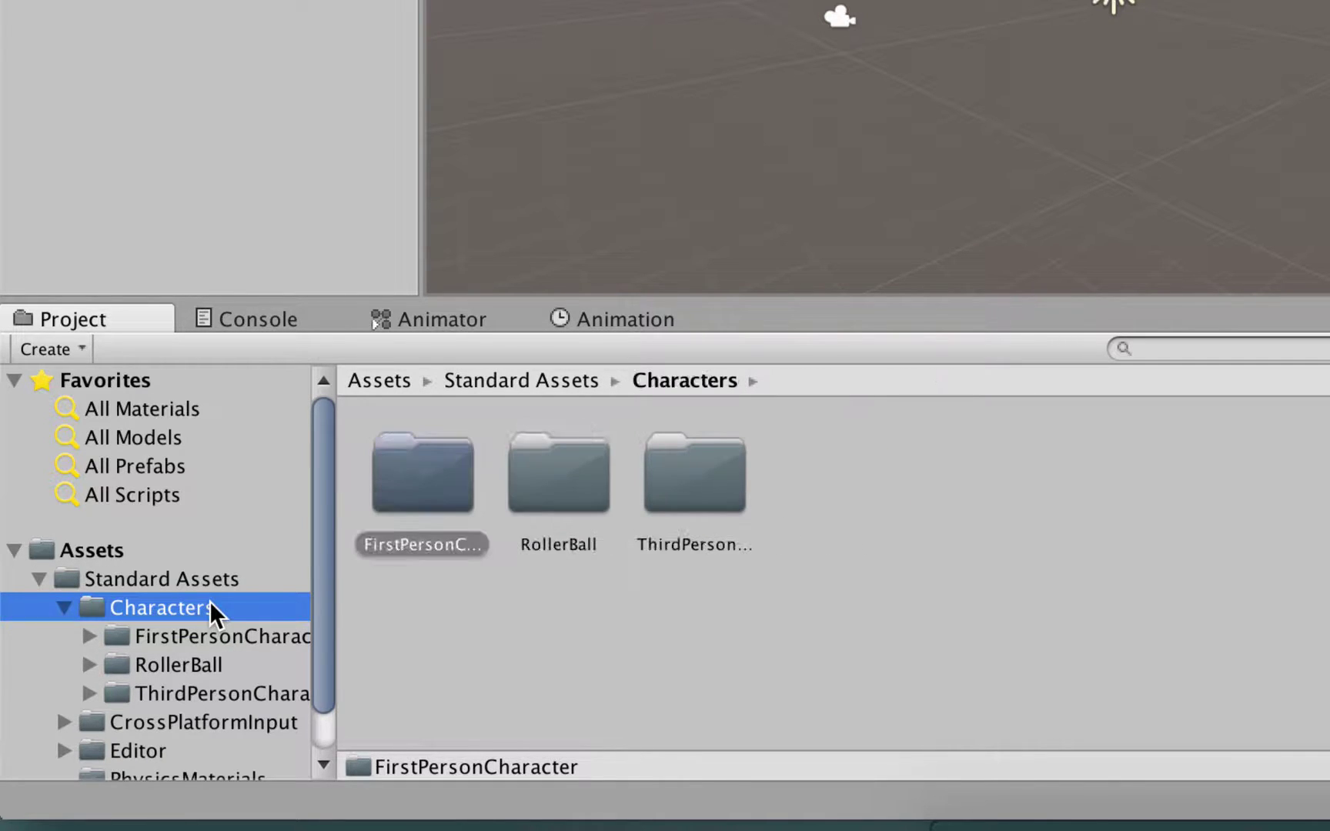
{"action": "left_click", "coordinate": [534, 581]}
{"action": "double_click", "coordinate": [429, 481]}
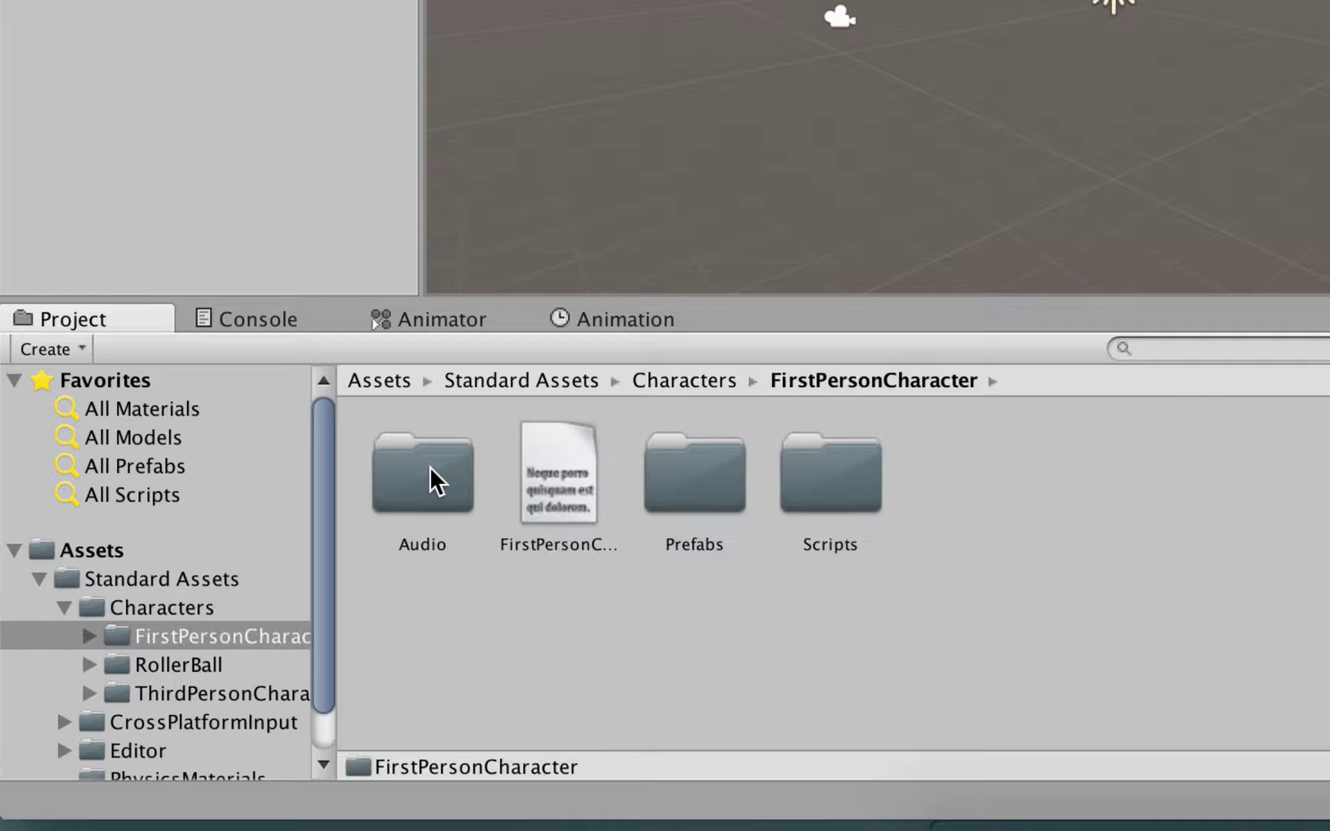
Read FirstPersonCharacterGuidelines.txt in the Inspector.
{"action": "left_click", "coordinate": [432, 477]}
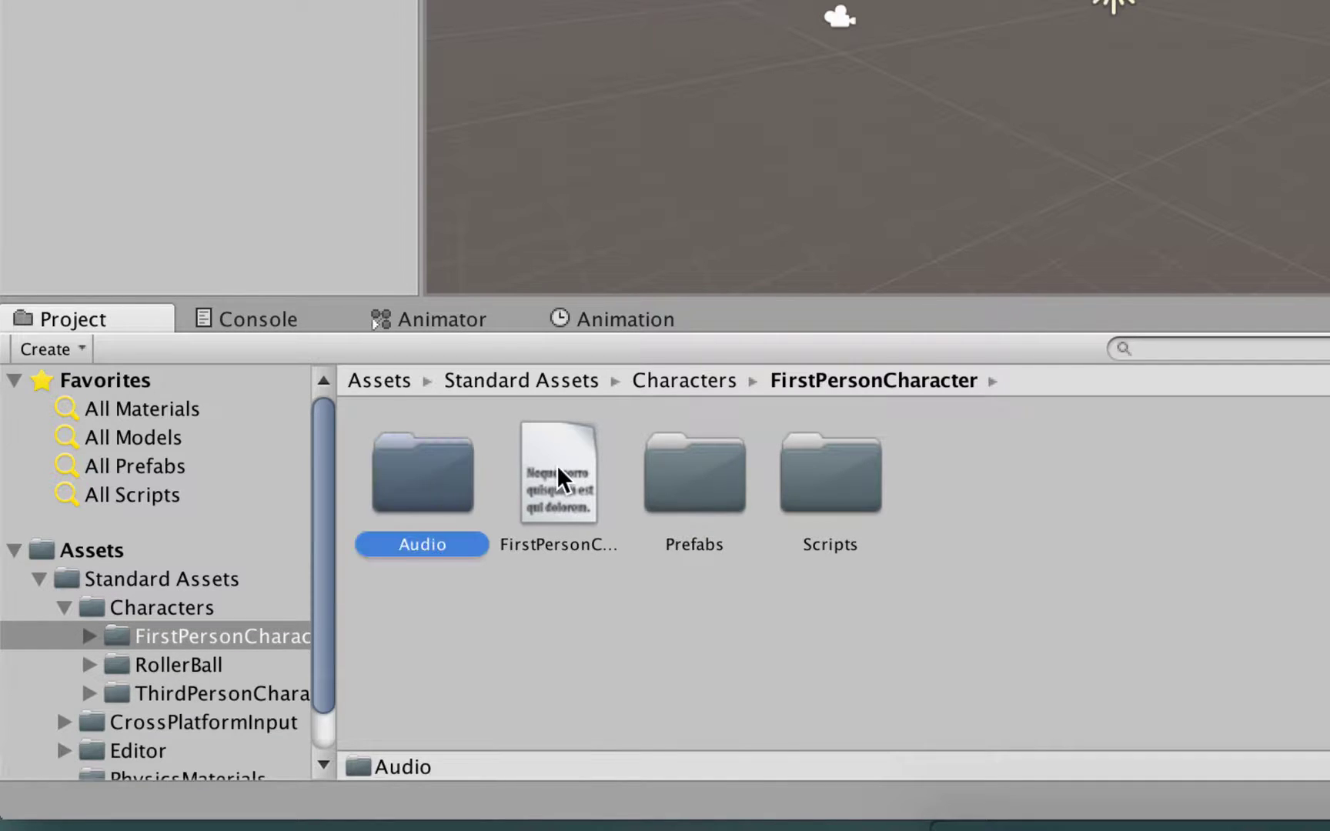
{"action": "left_click", "coordinate": [579, 492]}
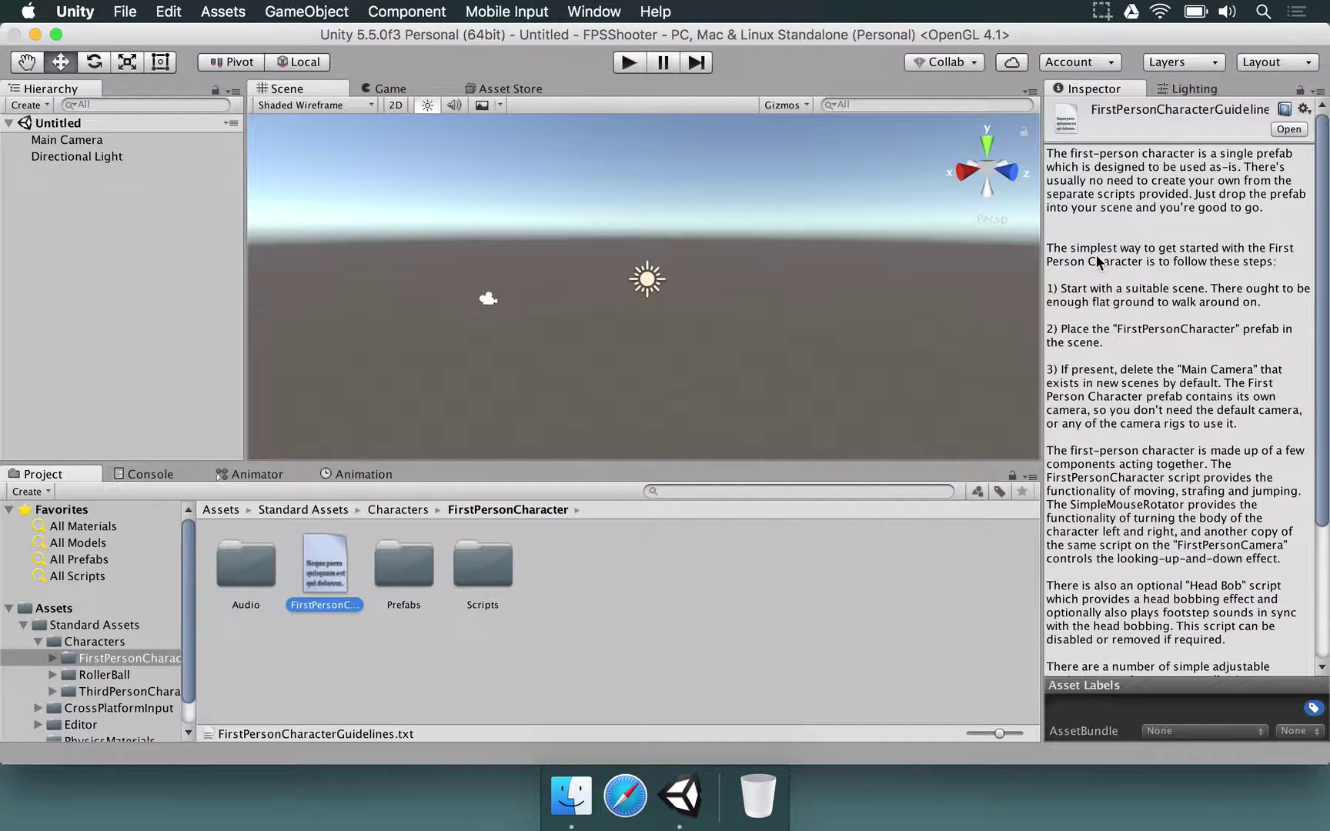
{"action": "left_click", "coordinate": [414, 556]}
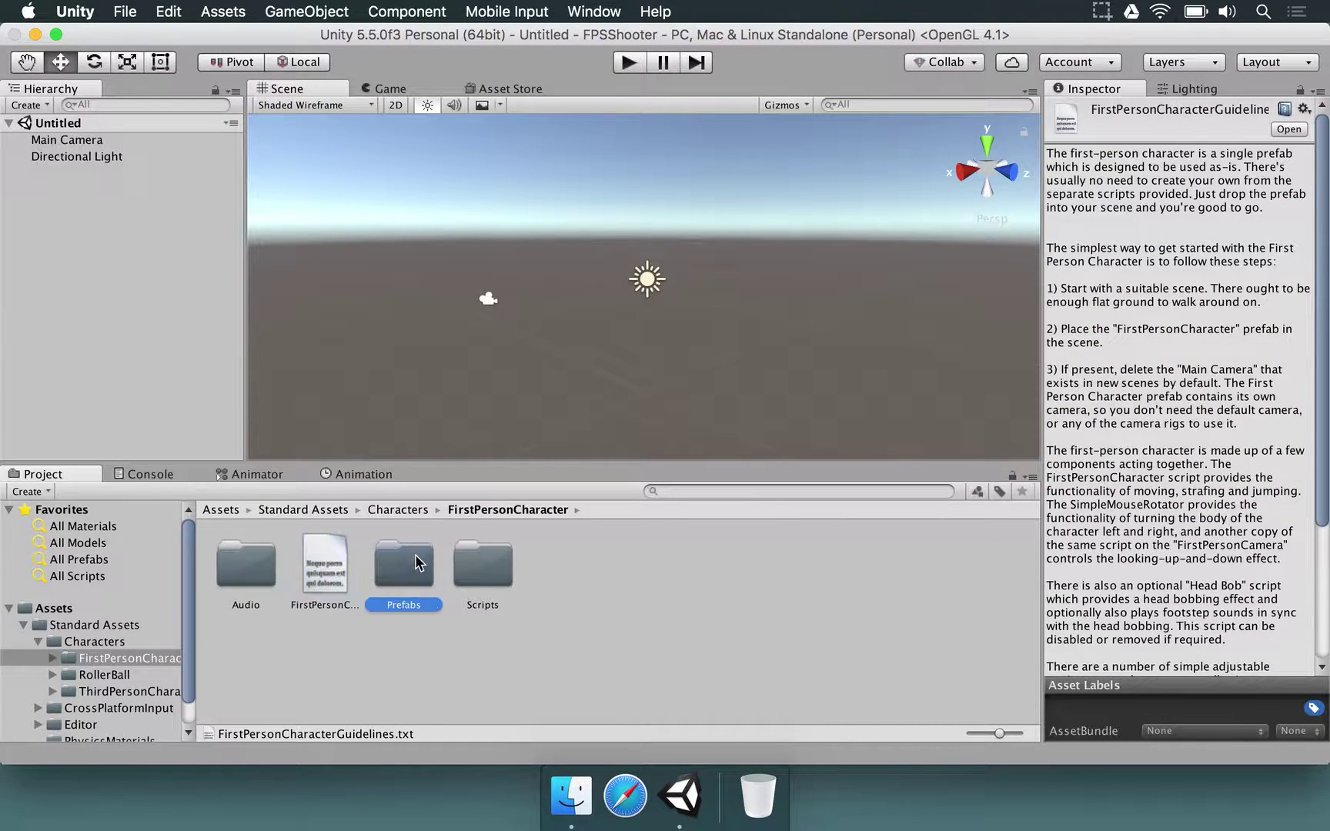
{"action": "left_click", "coordinate": [506, 571]}
{"action": "left_click", "coordinate": [336, 568]}
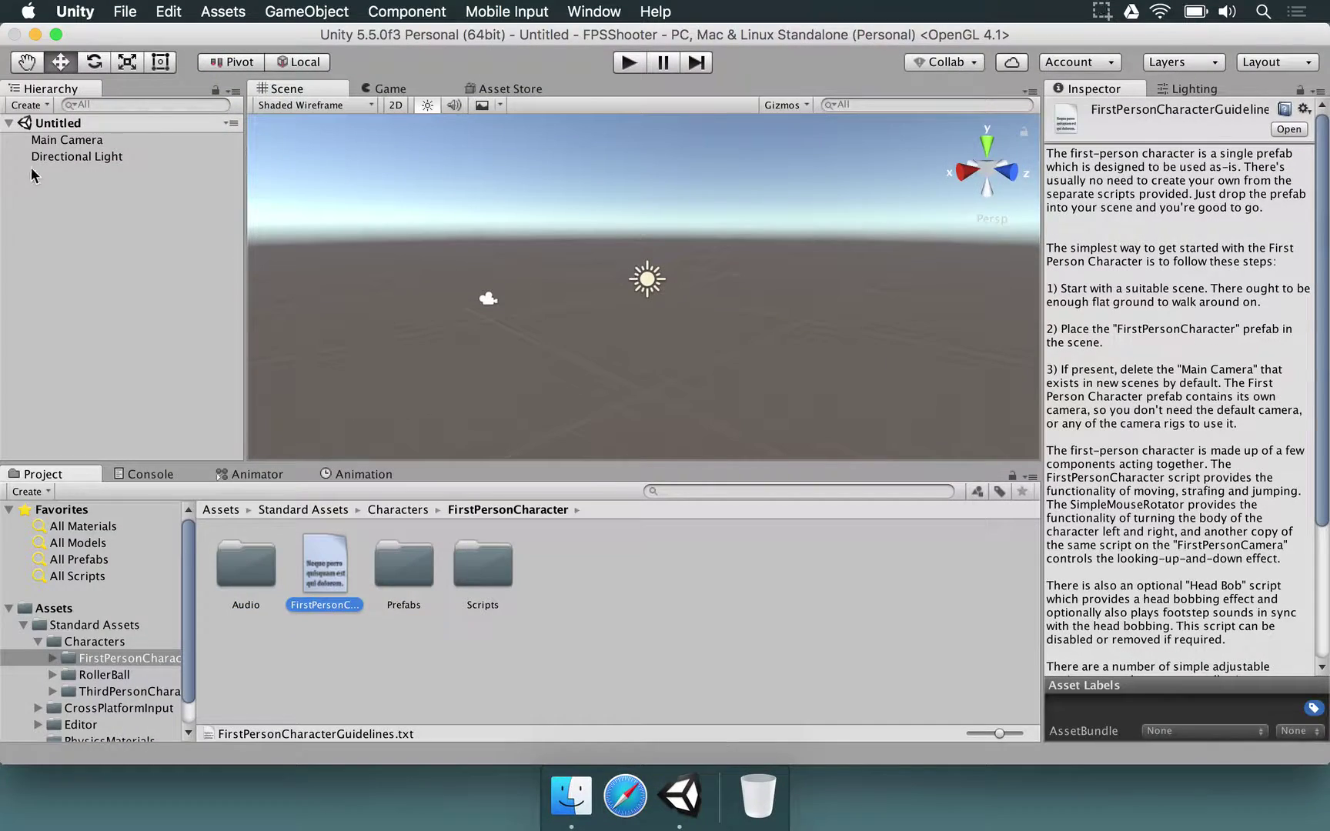
{"action": "left_click", "coordinate": [31, 167]}
Add a 3D Object > Cube from the Hierarchy's context menu.
{"action": "right_click", "coordinate": [54, 184]}
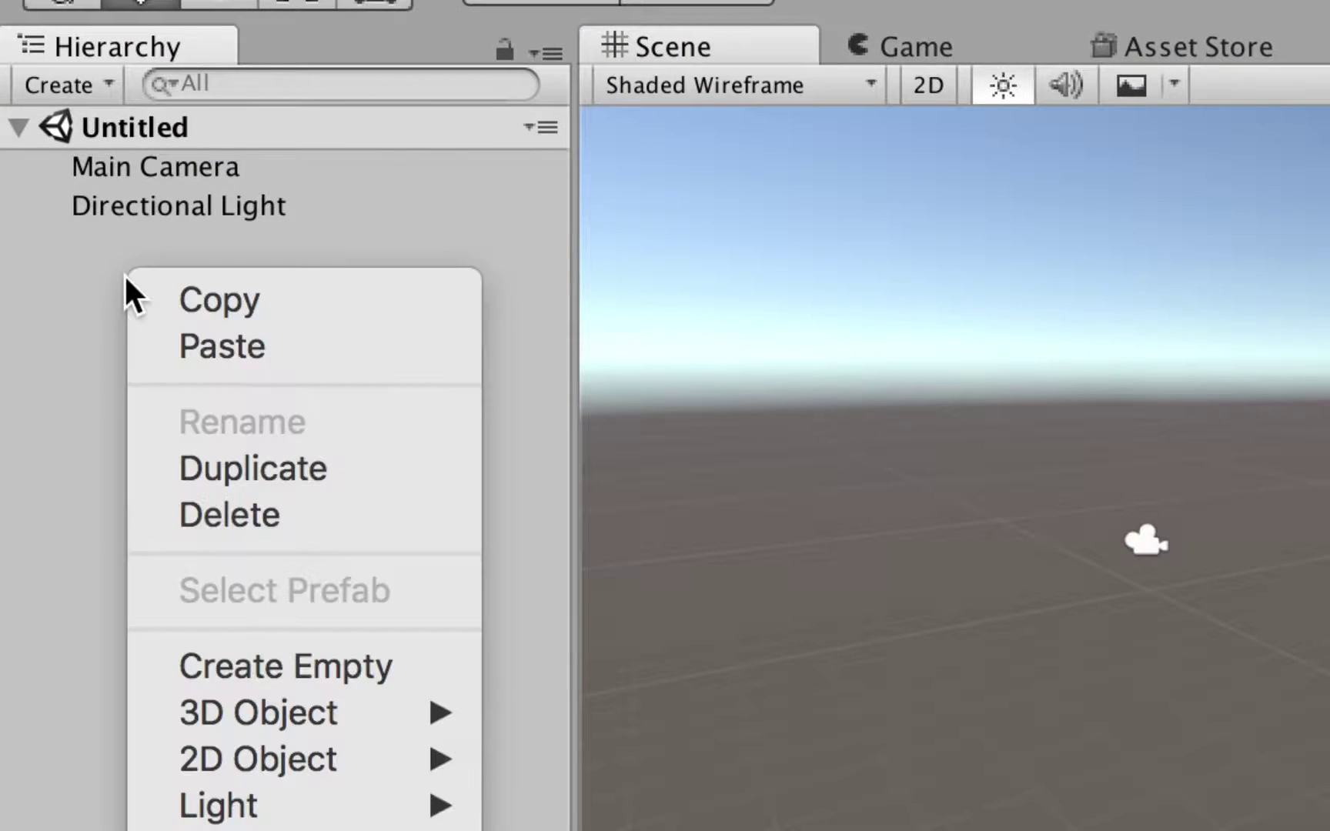
{"action": "mouse_move", "coordinate": [293, 712]}
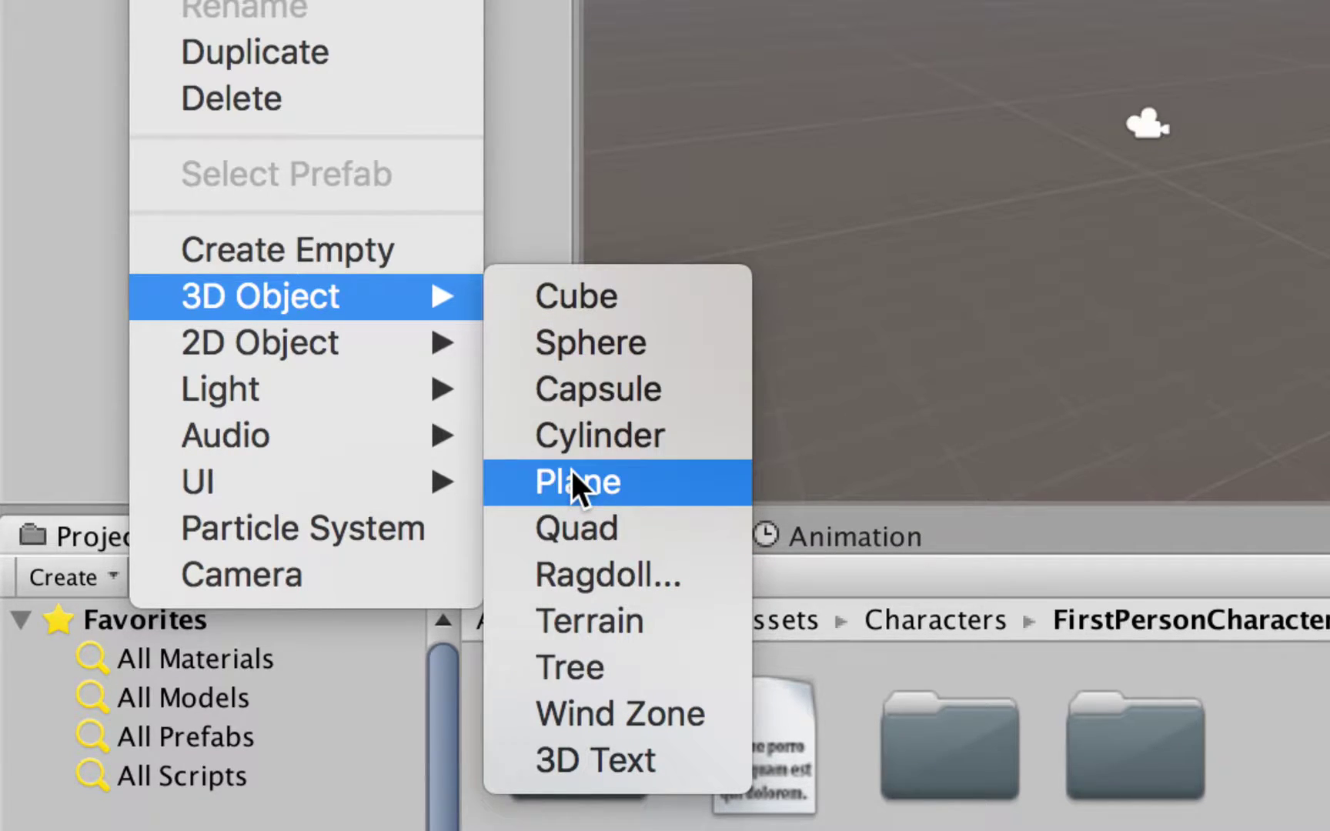
{"action": "left_click", "coordinate": [554, 295]}
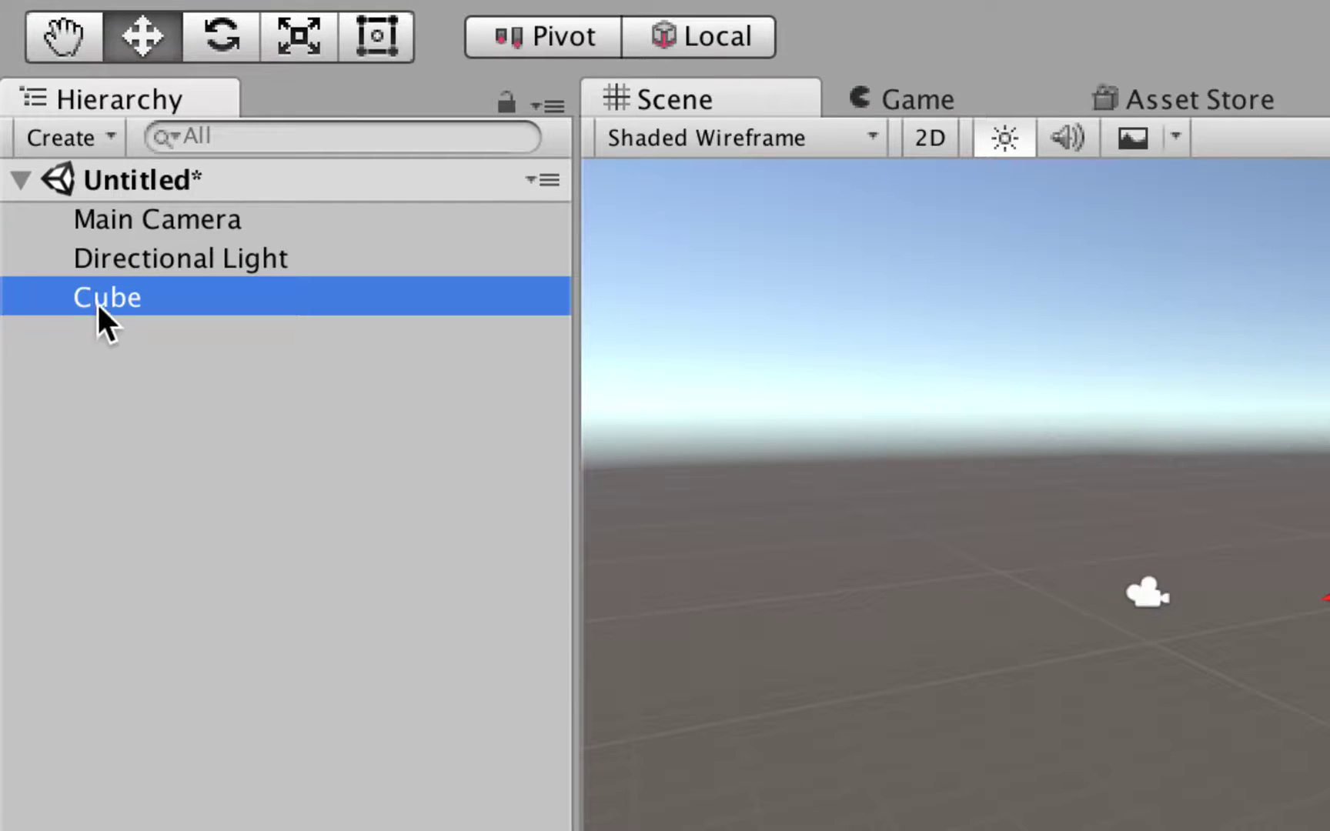
Rename the Cube to Floor.
{"action": "right_click", "coordinate": [97, 366]}
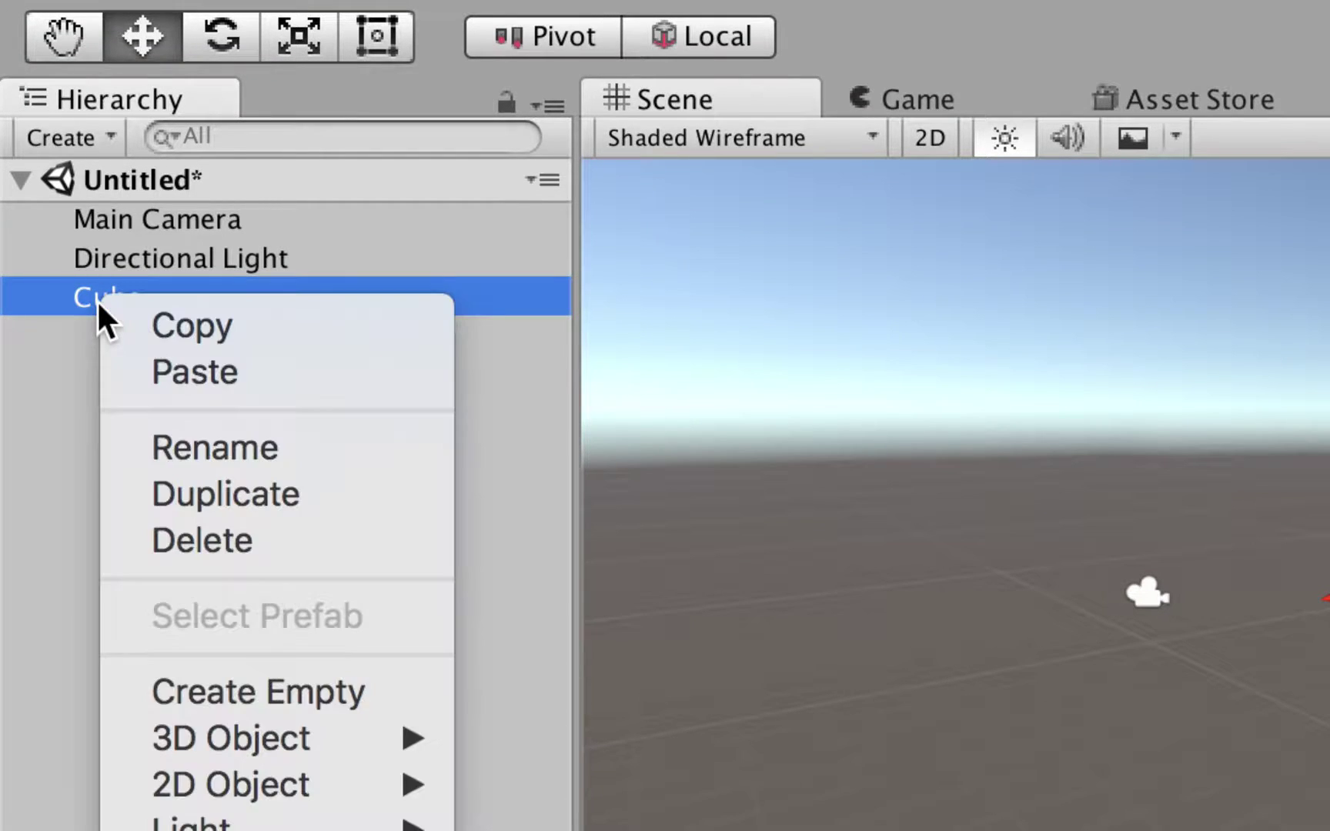
{"action": "left_click", "coordinate": [116, 431]}
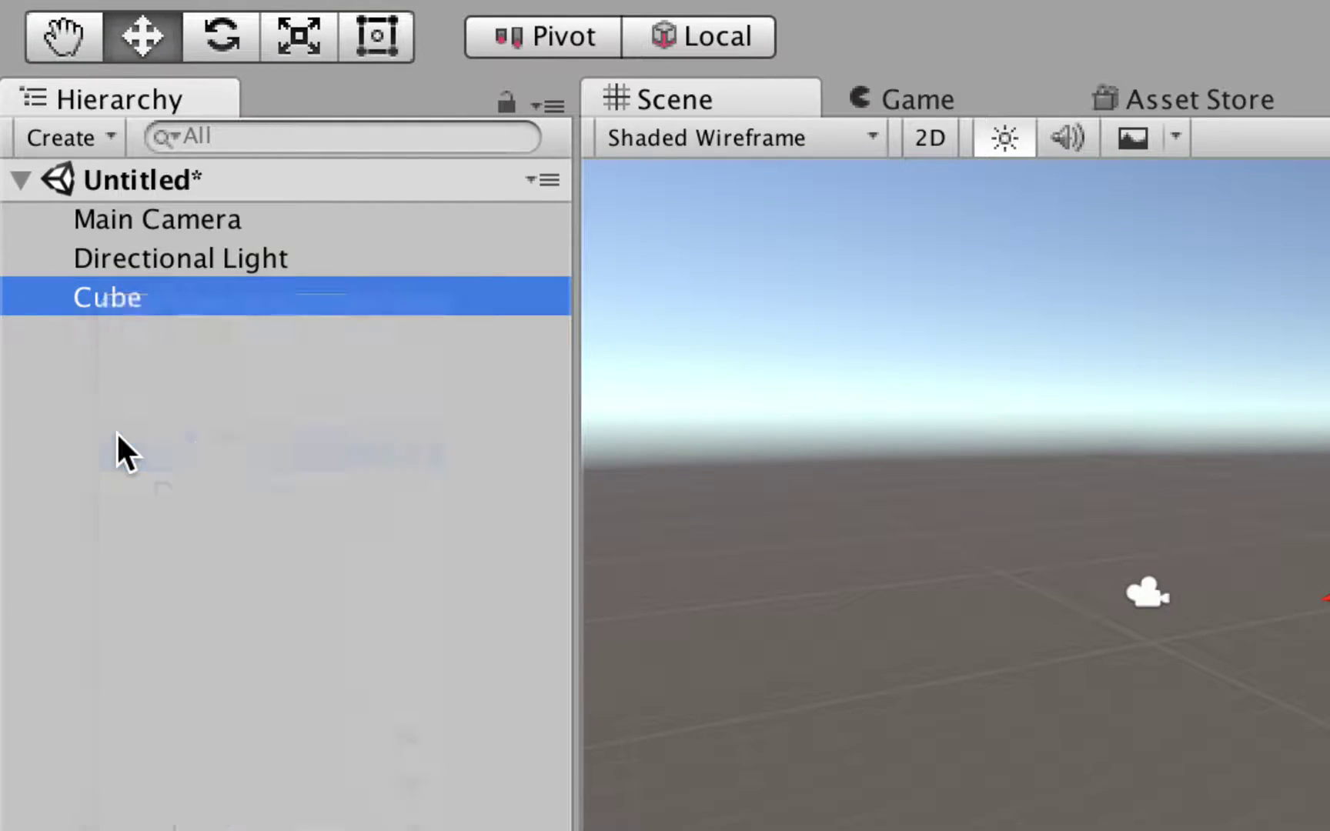
{"action": "type", "text": "Floor"}
{"action": "key", "text": "Return"}
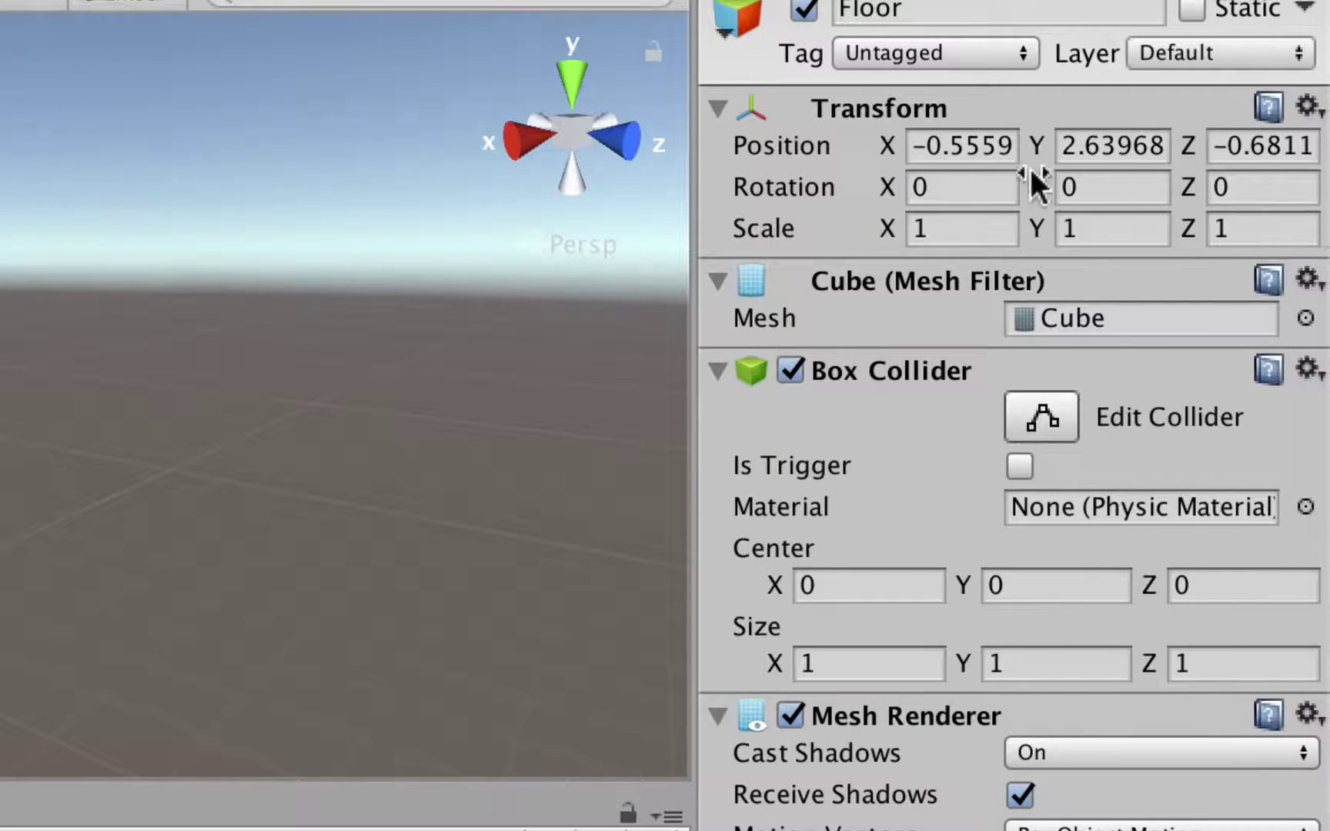
Set the Floor's position to 0, 0, 0.
{"action": "left_click", "coordinate": [1051, 152]}
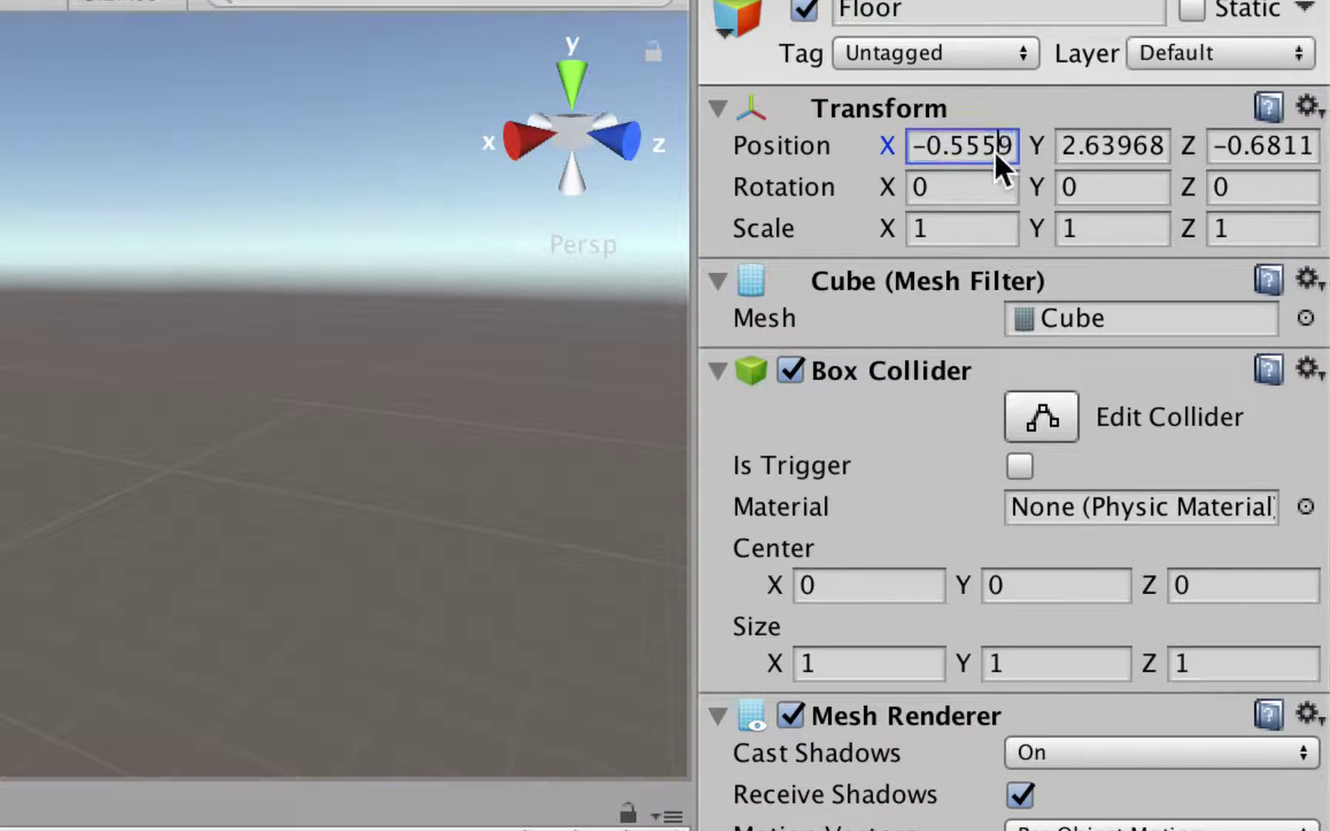
{"action": "type", "text": "0"}
{"action": "key", "text": "Tab"}
{"action": "type", "text": "0"}
{"action": "key", "text": "Tab"}
{"action": "type", "text": "0"}
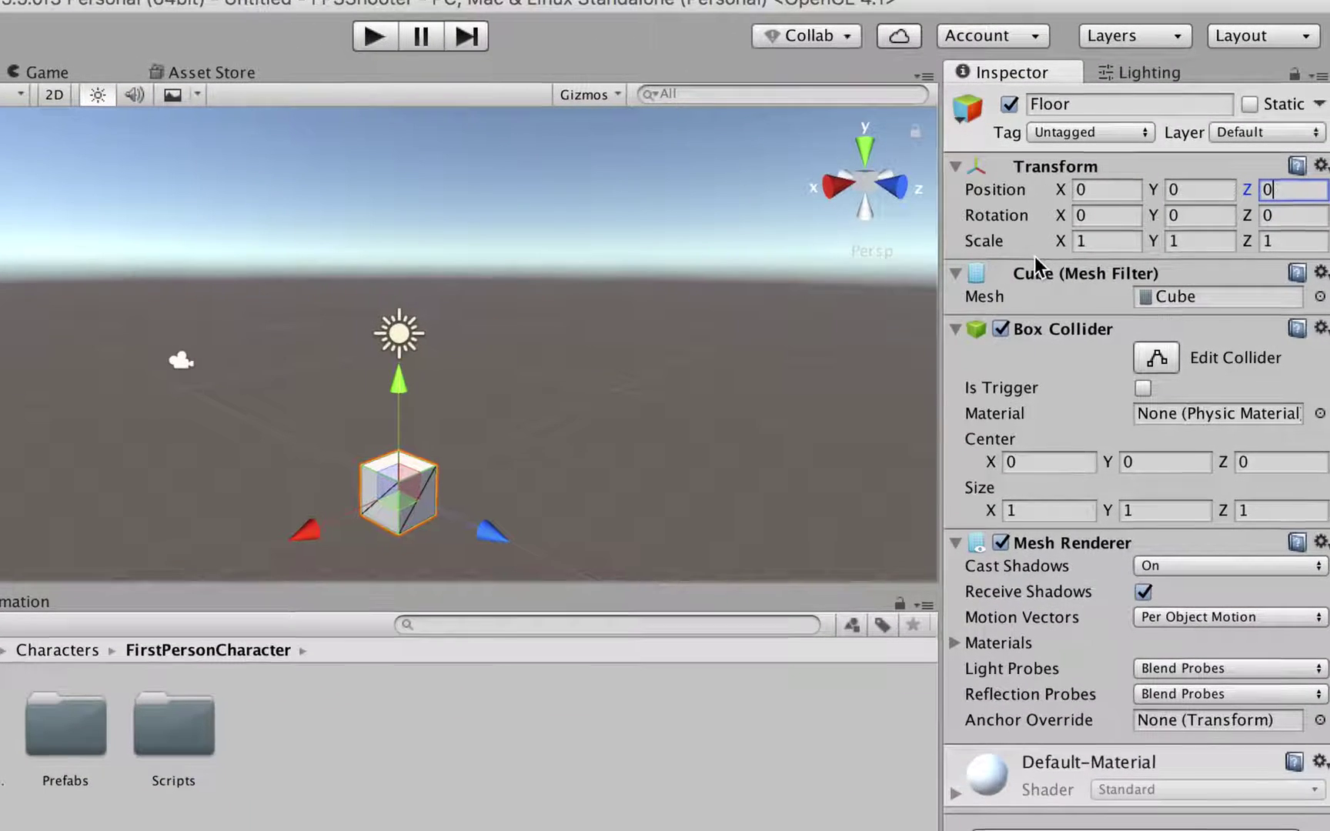
Scale the Floor to X 20, Y 0.1, Z 20.
{"action": "left_click", "coordinate": [1098, 243]}
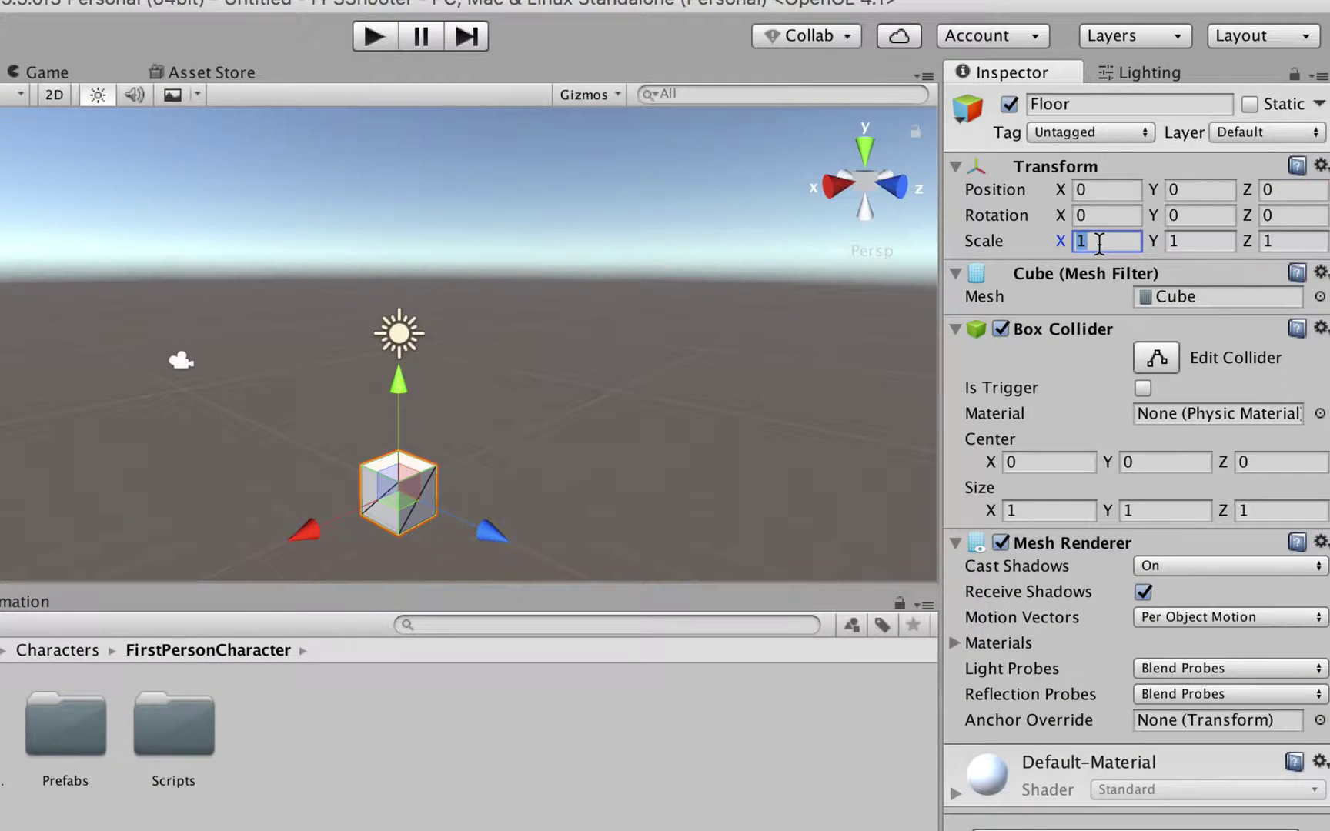
{"action": "type", "text": "20"}
{"action": "key", "text": "Tab"}
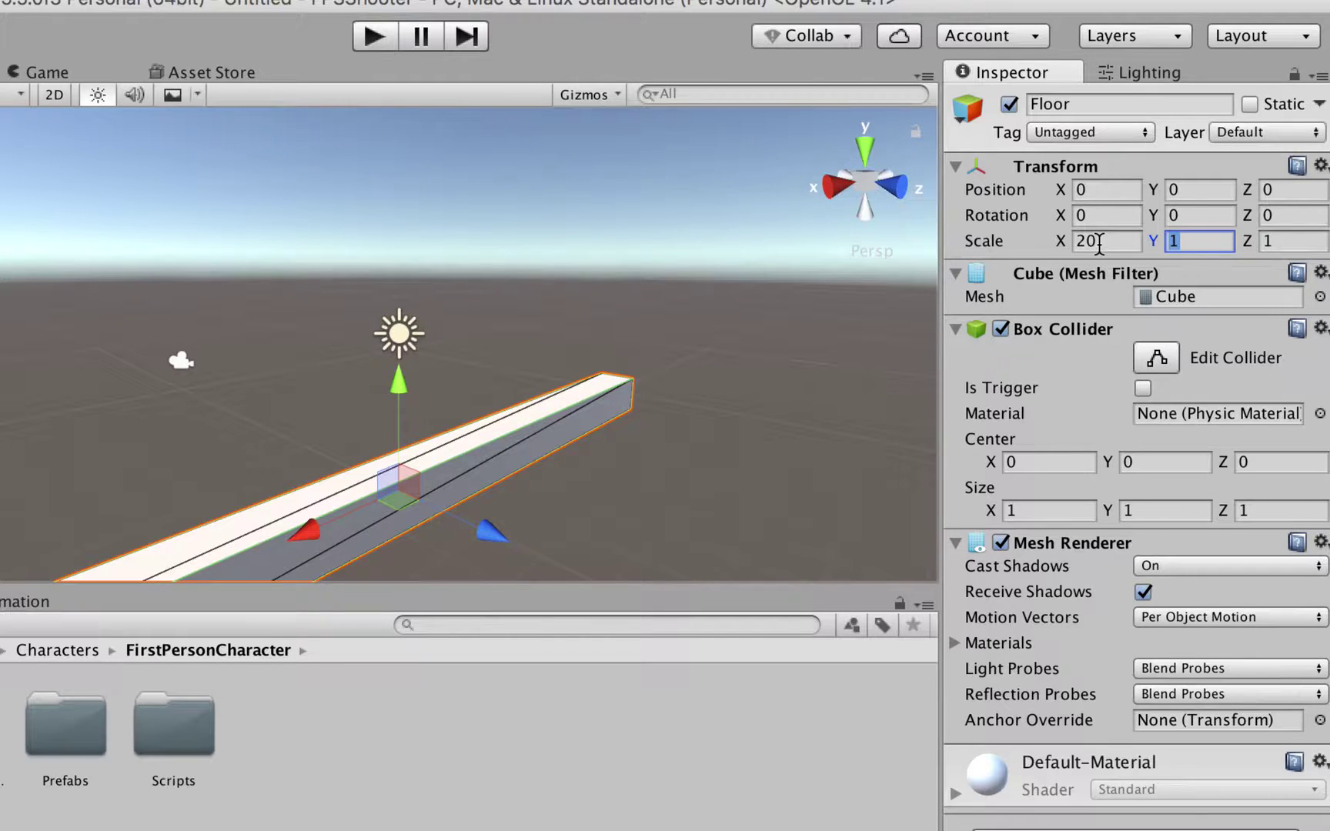
{"action": "type", "text": "0.1"}
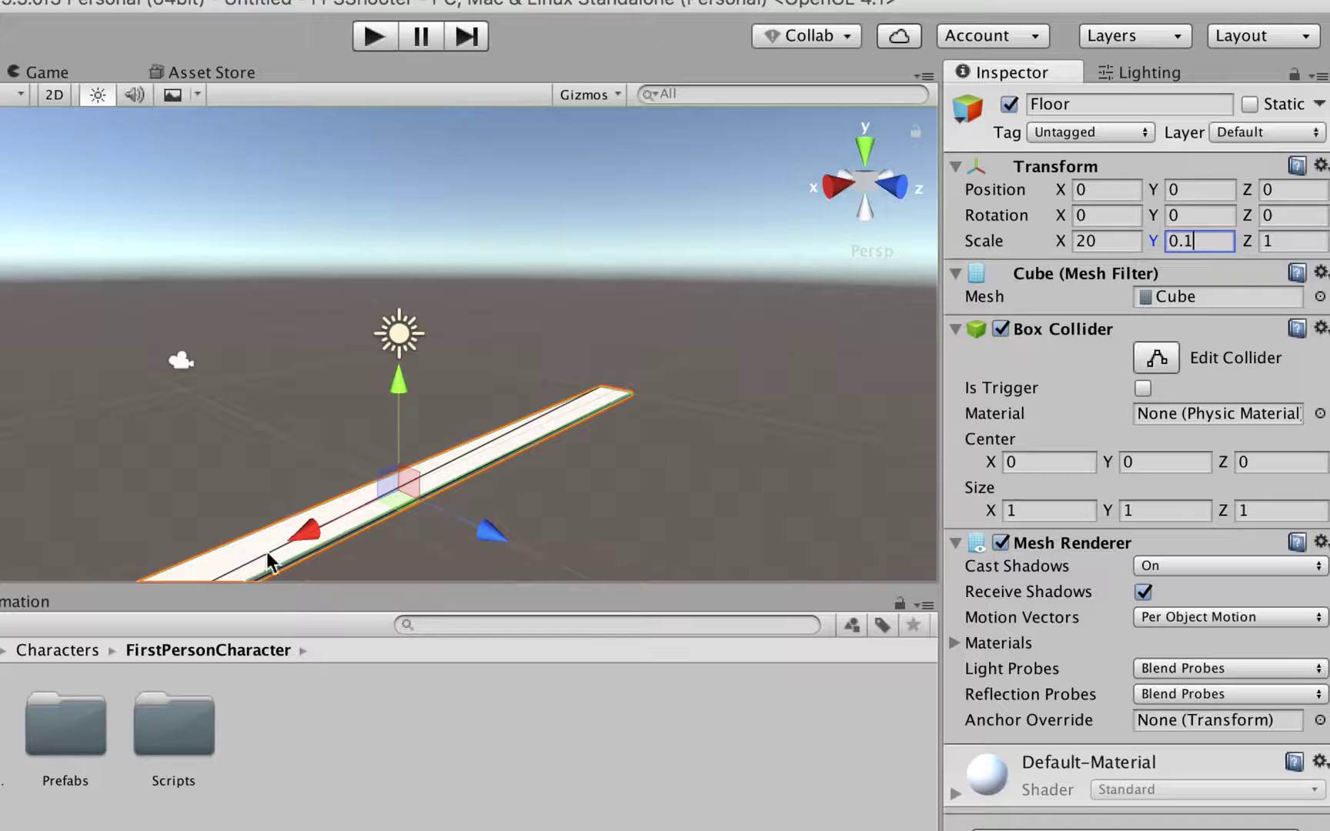
{"action": "key", "text": "Tab"}
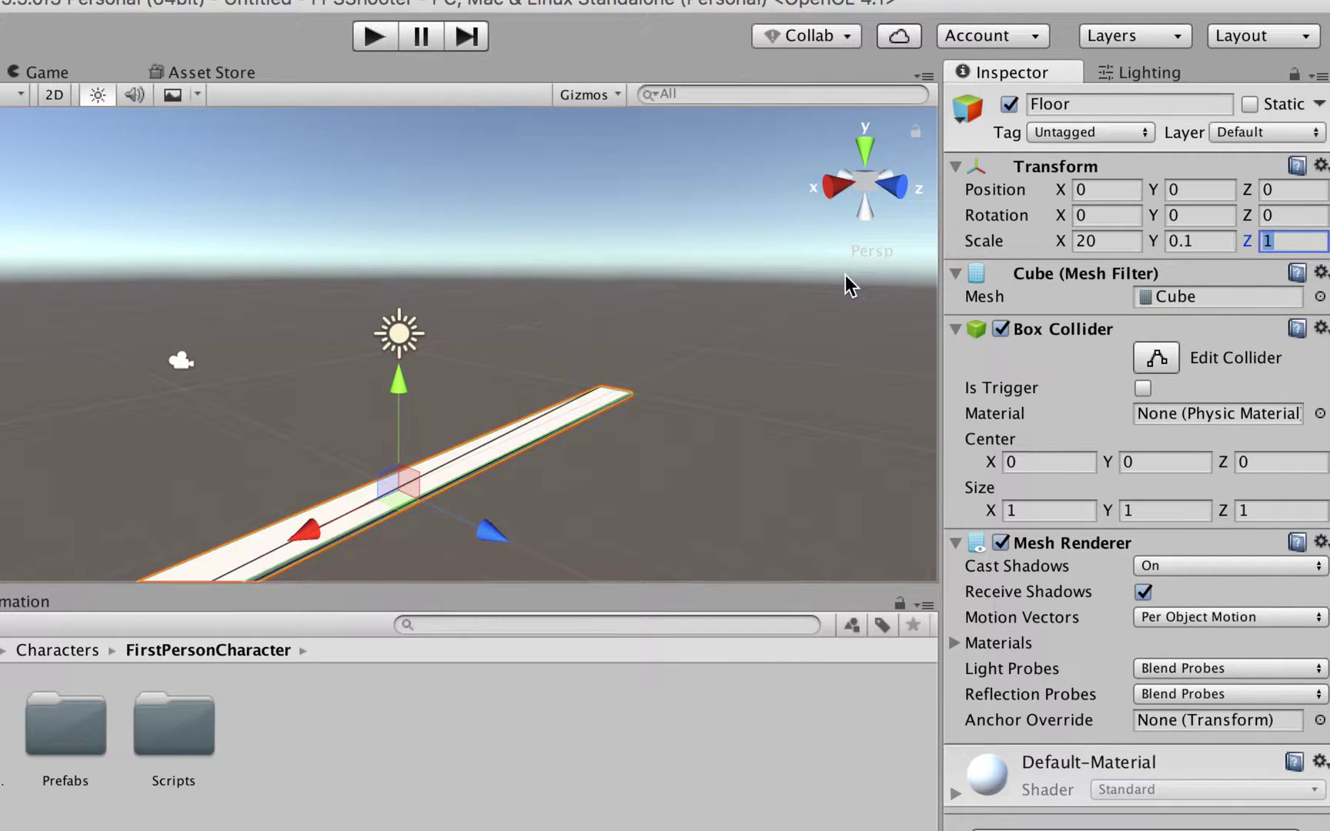
{"action": "type", "text": "20"}
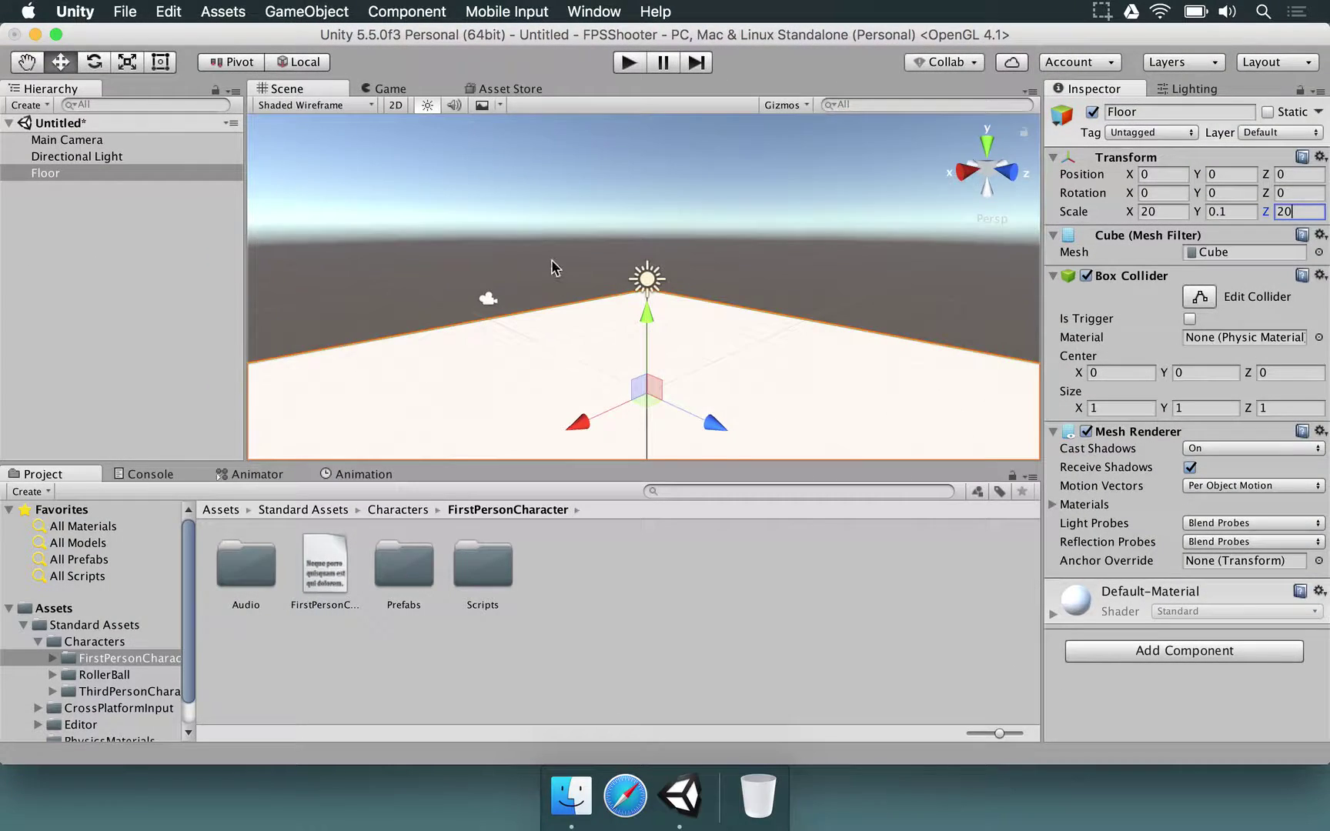
{"action": "left_click_drag", "start_coordinate": [551, 260], "coordinate": [341, 214], "text": "alt"}
Change the Scene view draw mode from Shaded Wireframe to Shaded.
{"action": "left_click", "coordinate": [486, 222]}
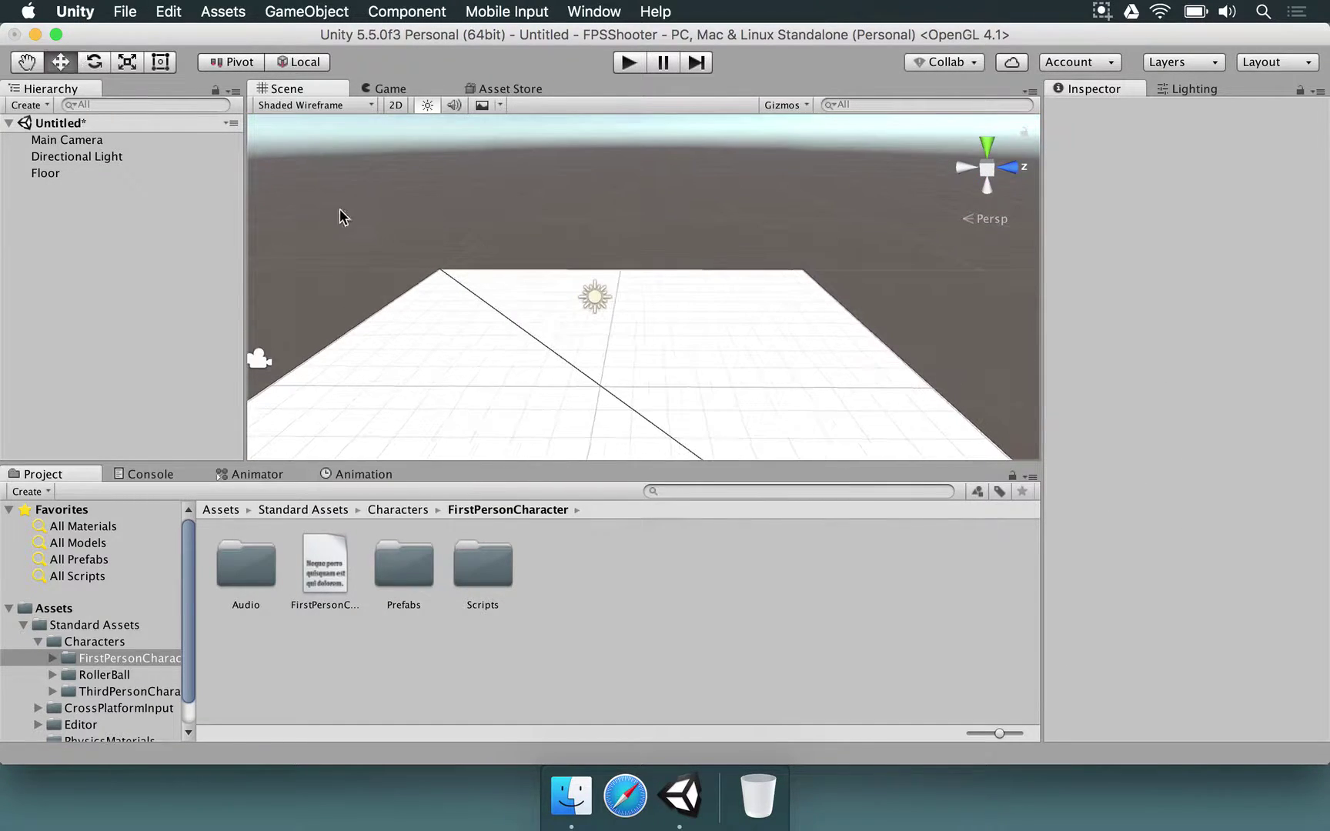
{"action": "left_click", "coordinate": [306, 106]}
{"action": "left_click", "coordinate": [296, 138]}
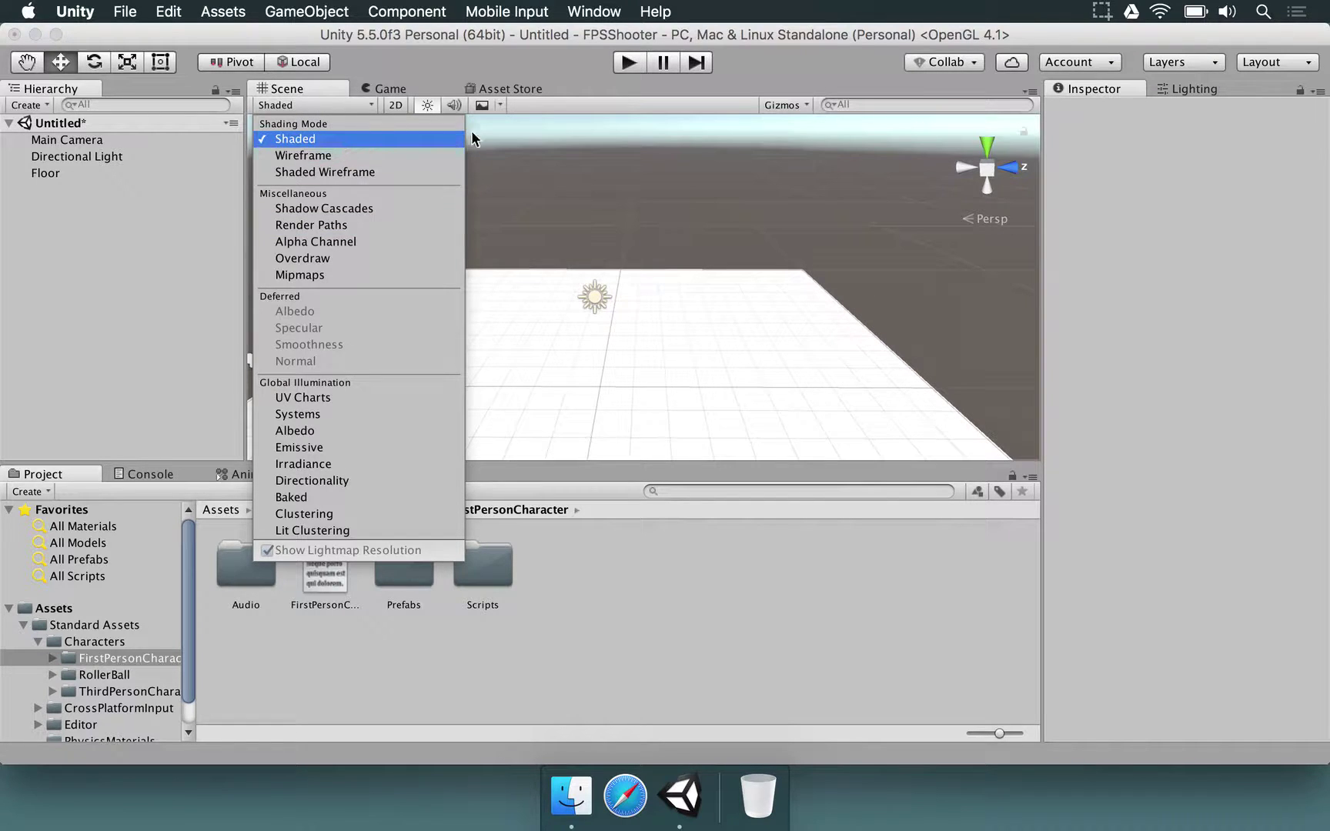
{"action": "mouse_move", "coordinate": [653, 436]}
{"action": "left_mouse_down", "text": "alt"}
{"action": "mouse_move", "coordinate": [603, 401]}
{"action": "mouse_move", "coordinate": [502, 406]}
{"action": "left_mouse_up", "text": "alt"}
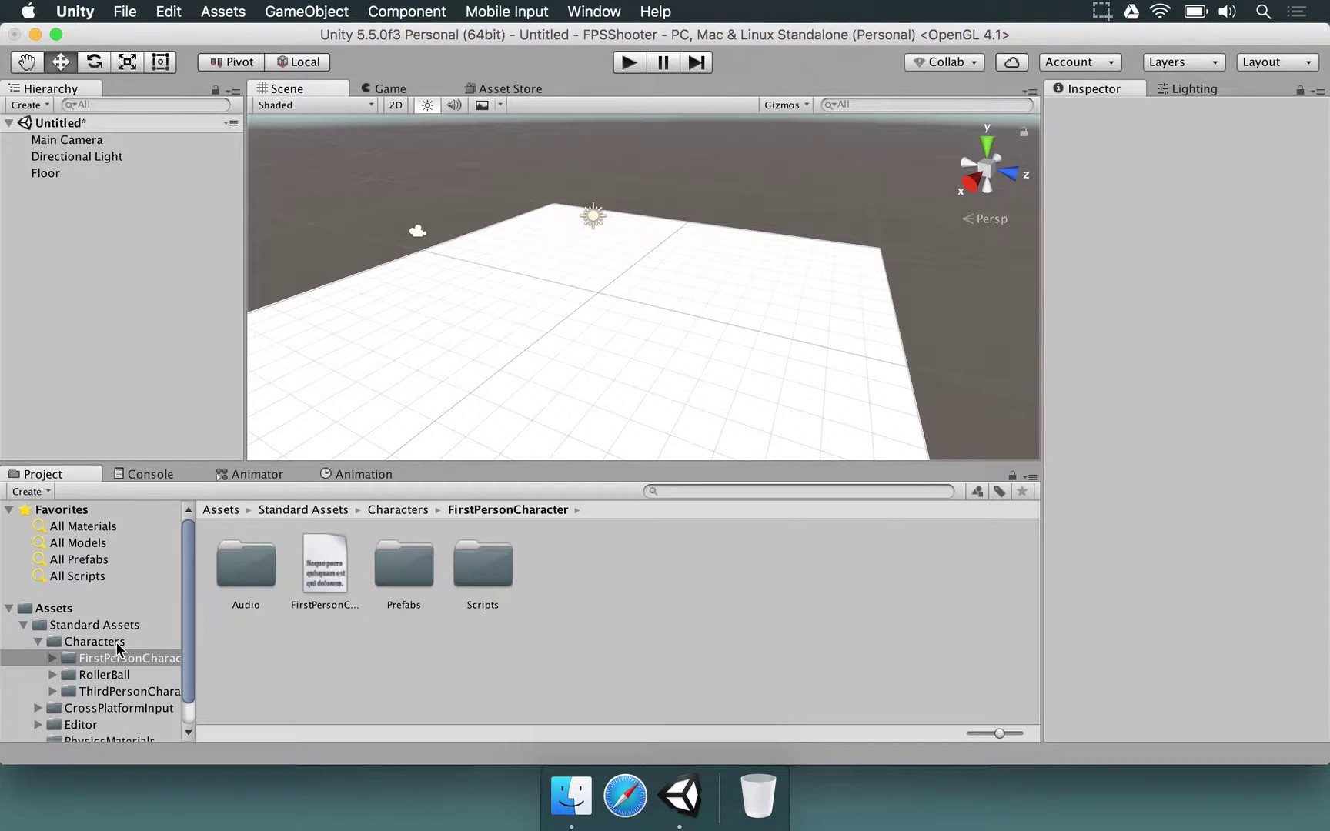
Create a new folder named Project in the top-level Assets folder.
{"action": "left_click", "coordinate": [45, 612]}
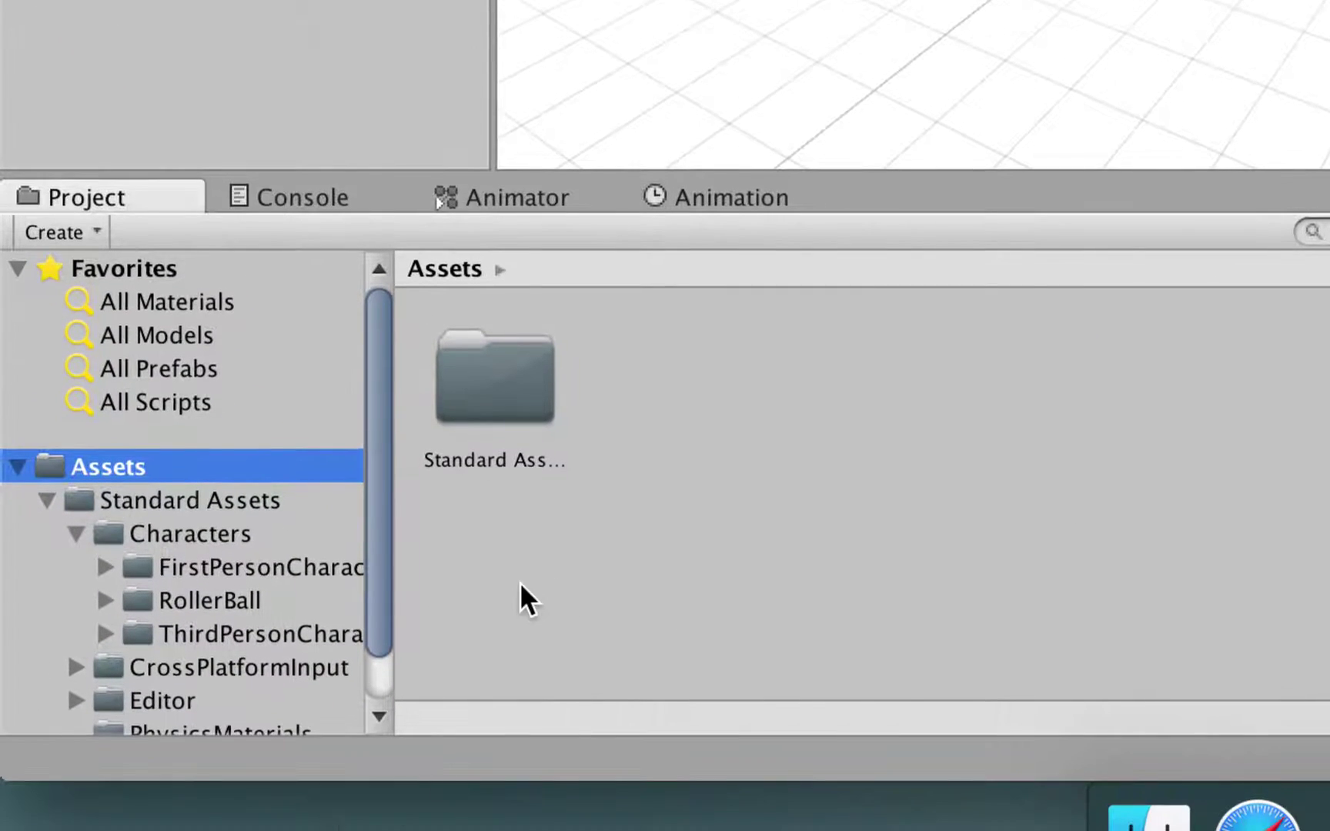
{"action": "right_click", "coordinate": [433, 686]}
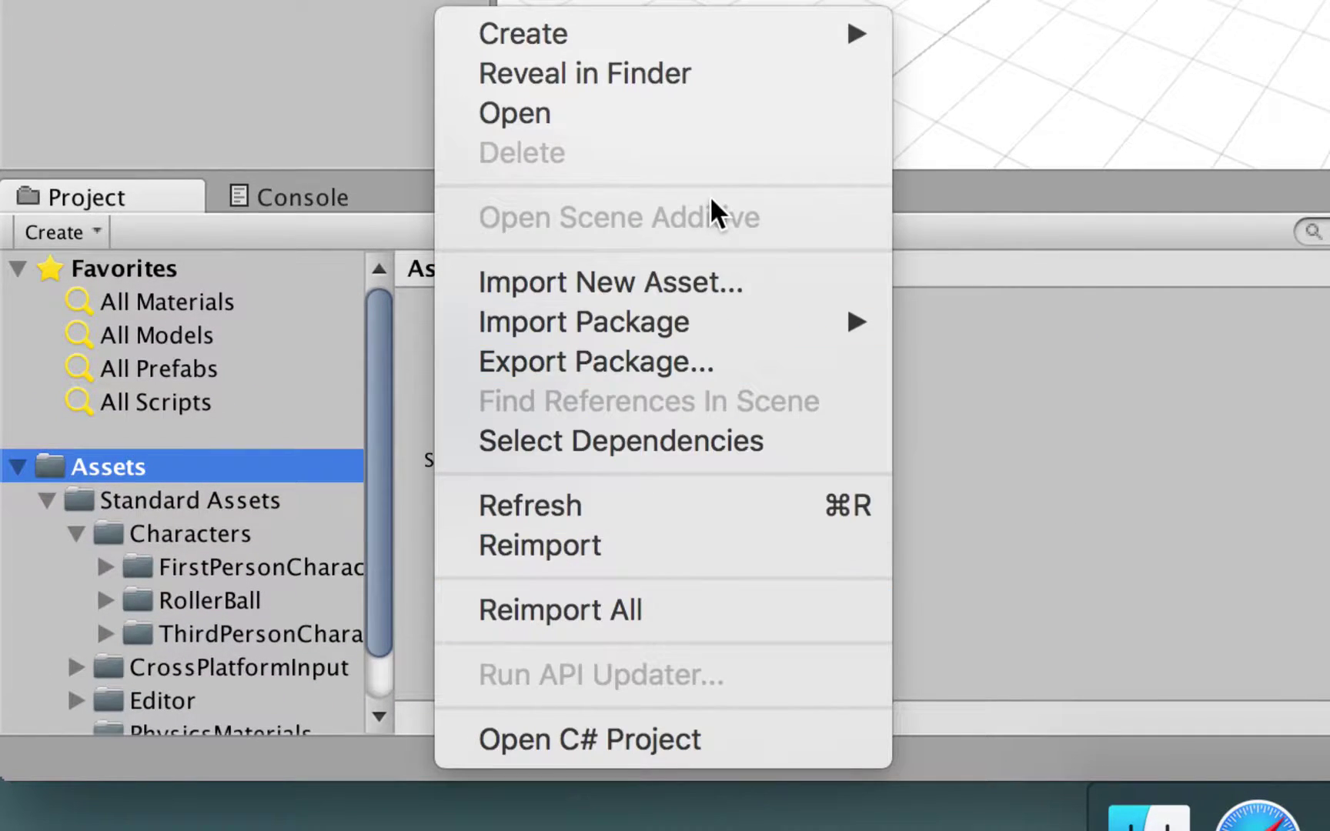
{"action": "mouse_move", "coordinate": [753, 38]}
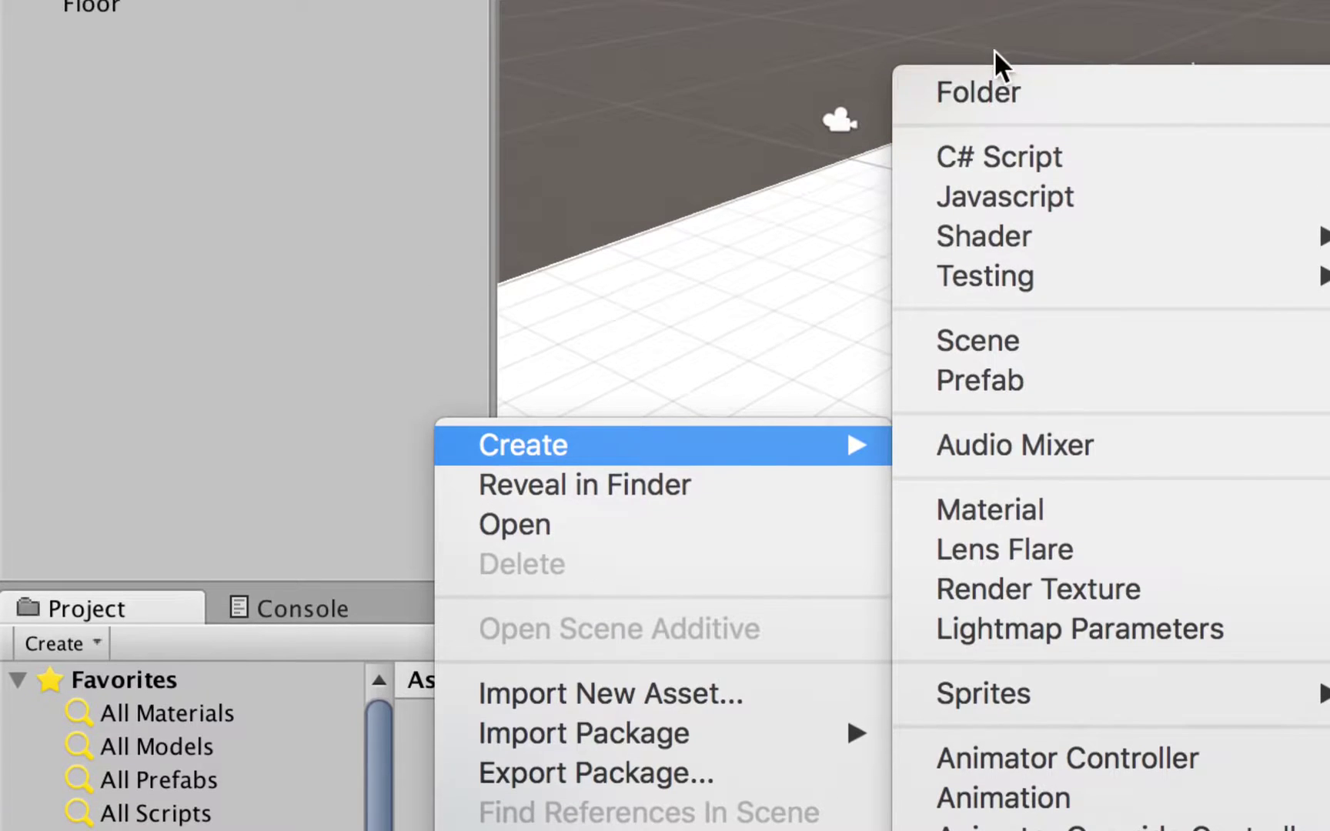
{"action": "left_click", "coordinate": [983, 78]}
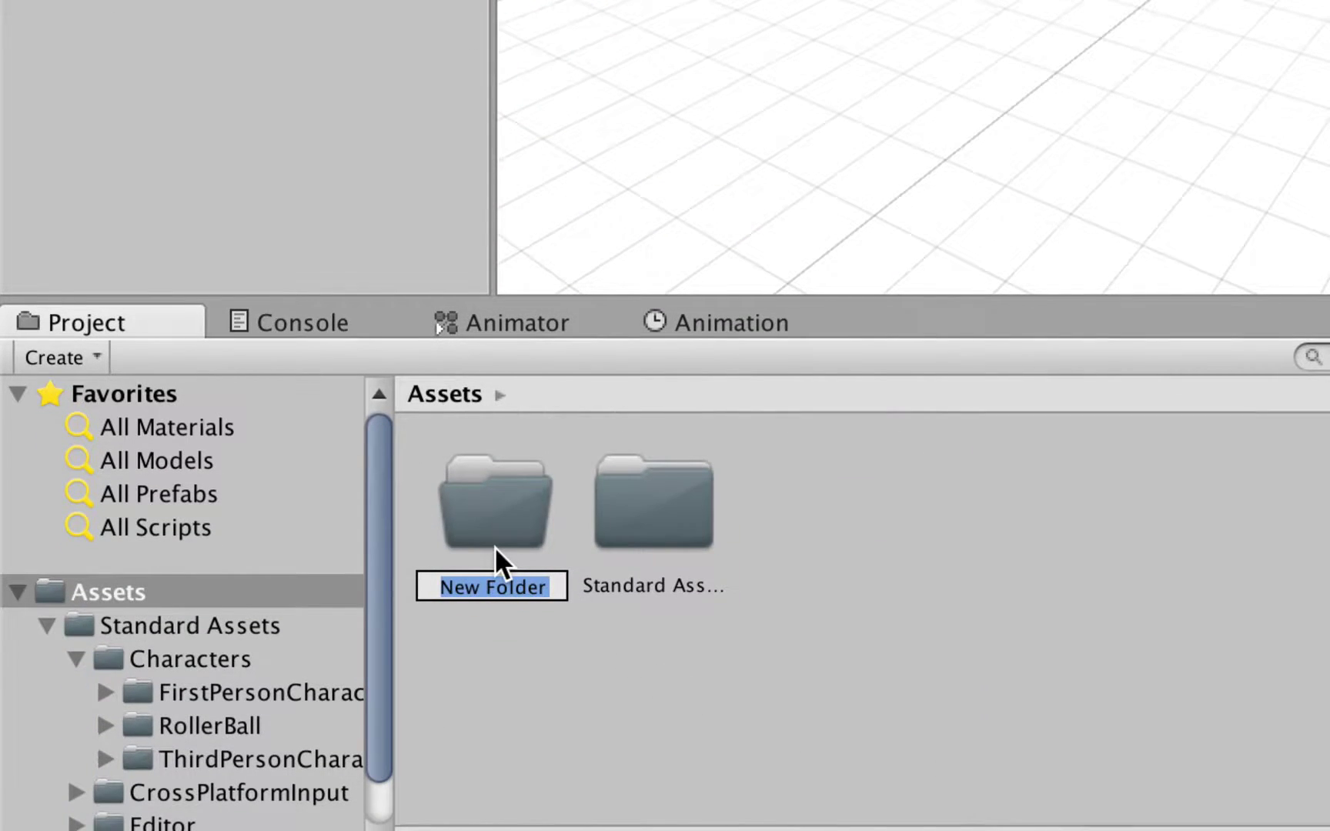
{"action": "type", "text": "Project"}
{"action": "key", "text": "Return"}
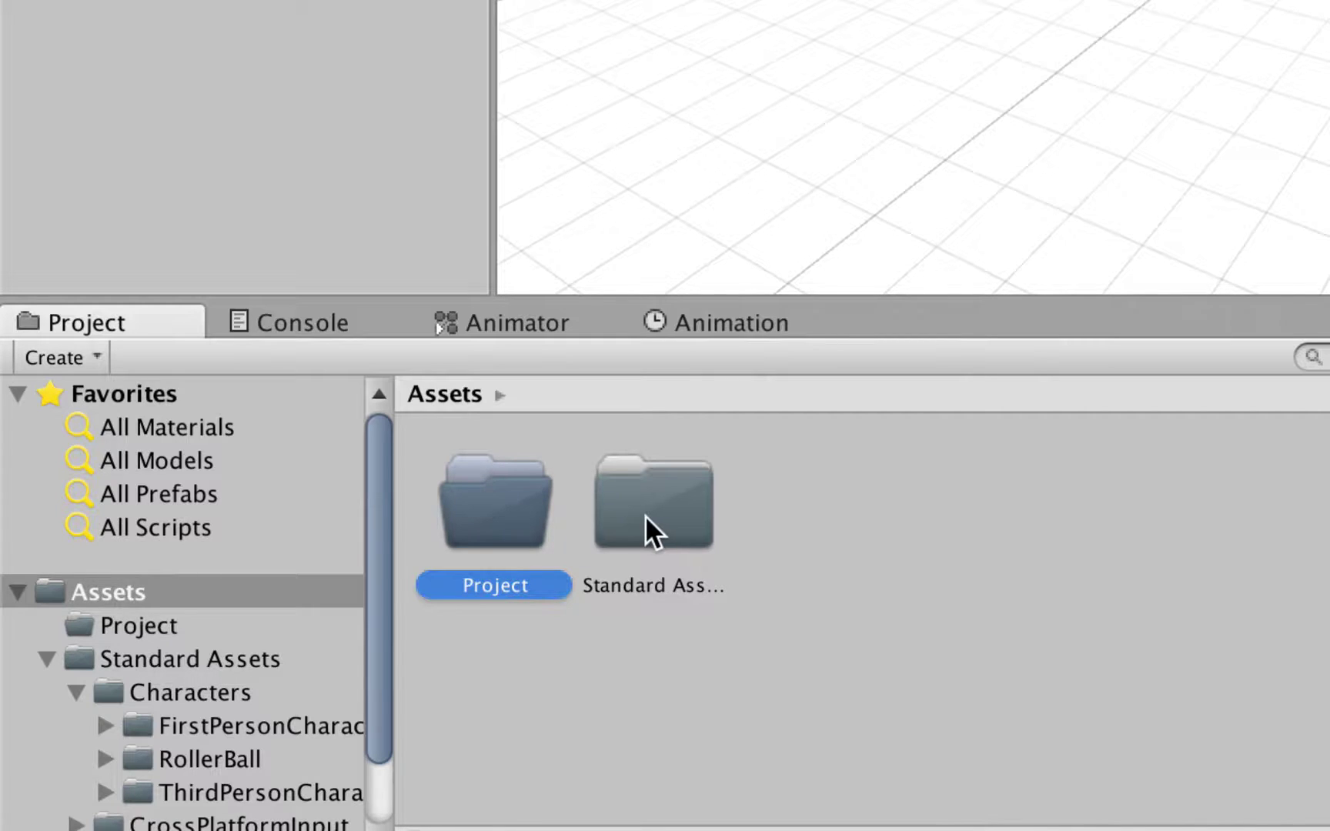
Open the new Project folder.
{"action": "left_click", "coordinate": [122, 578]}
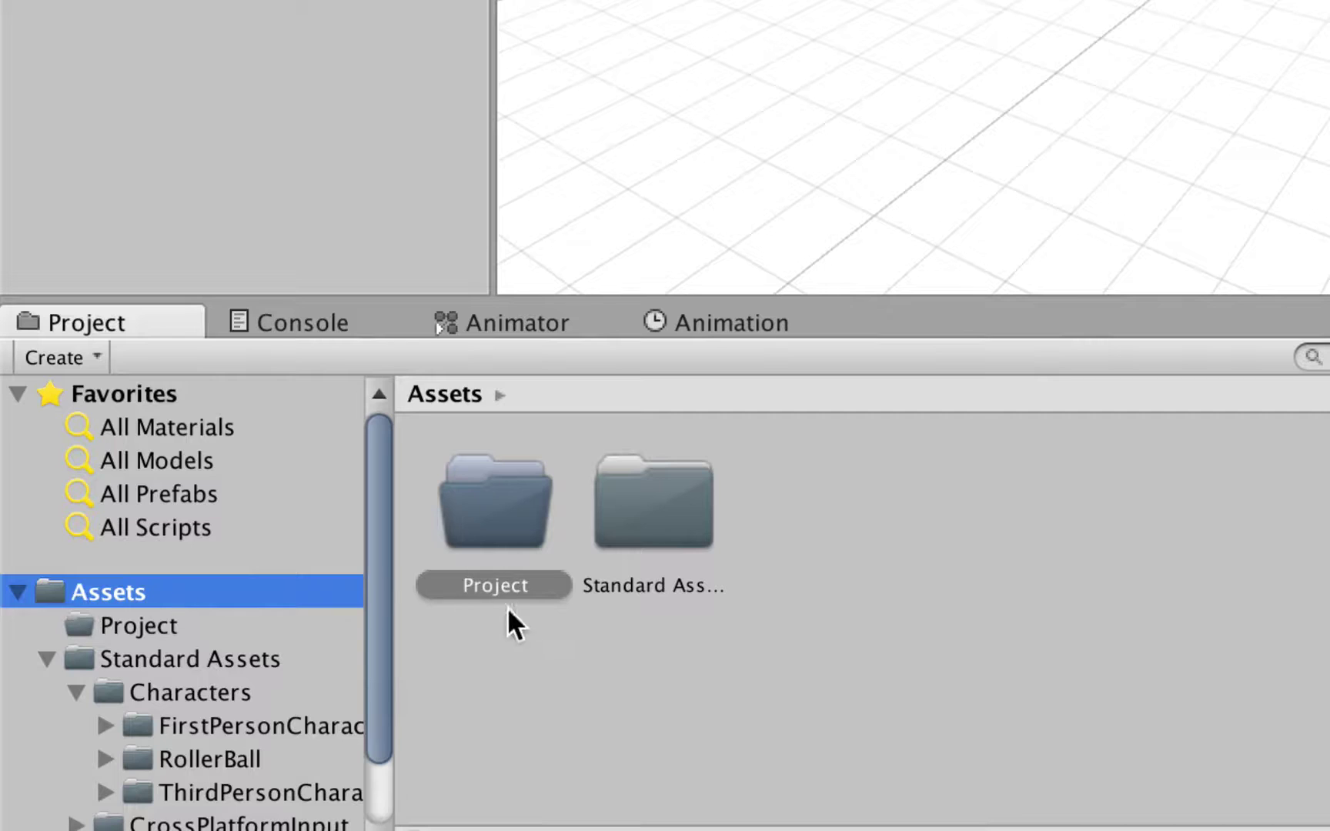
{"action": "left_click", "coordinate": [528, 621]}
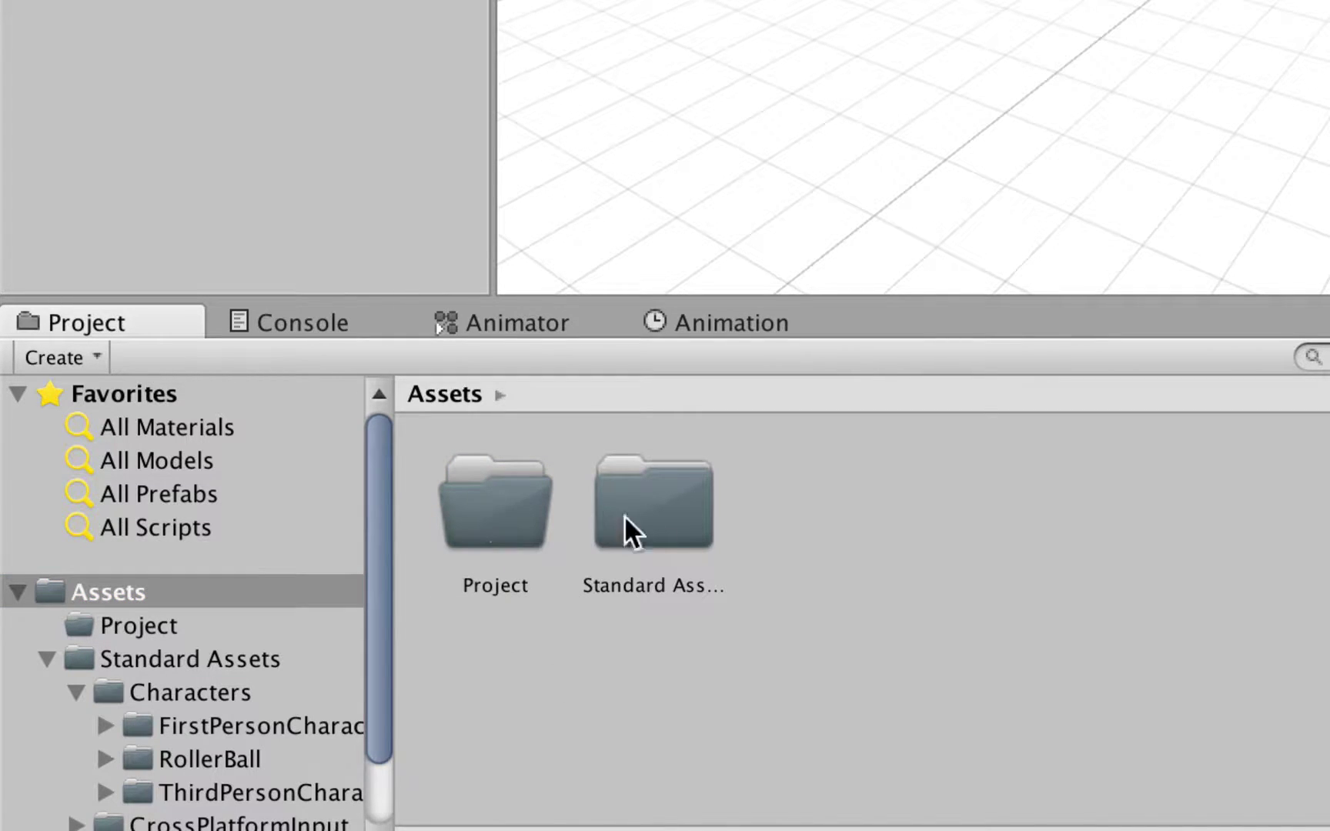
{"action": "left_click", "coordinate": [659, 519]}
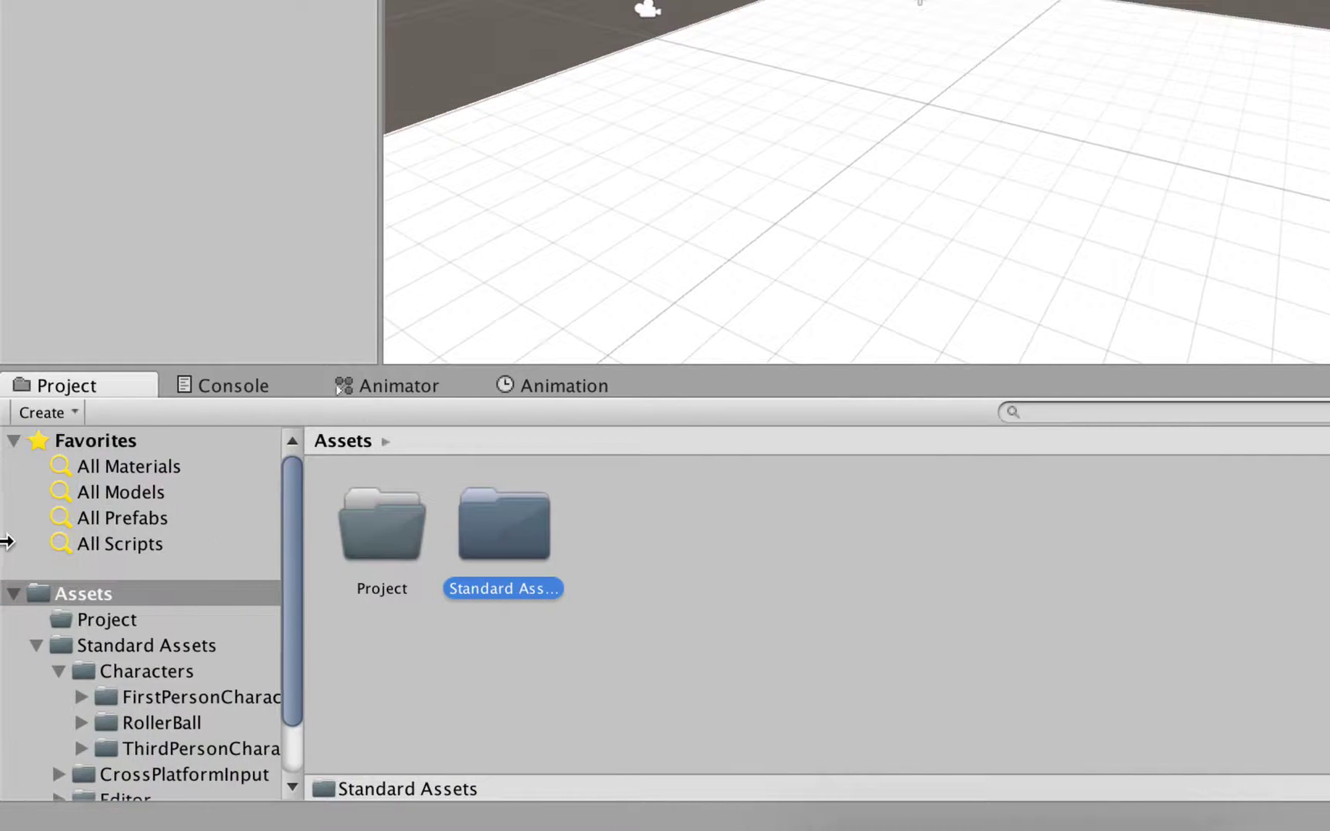
{"action": "double_click", "coordinate": [366, 538]}
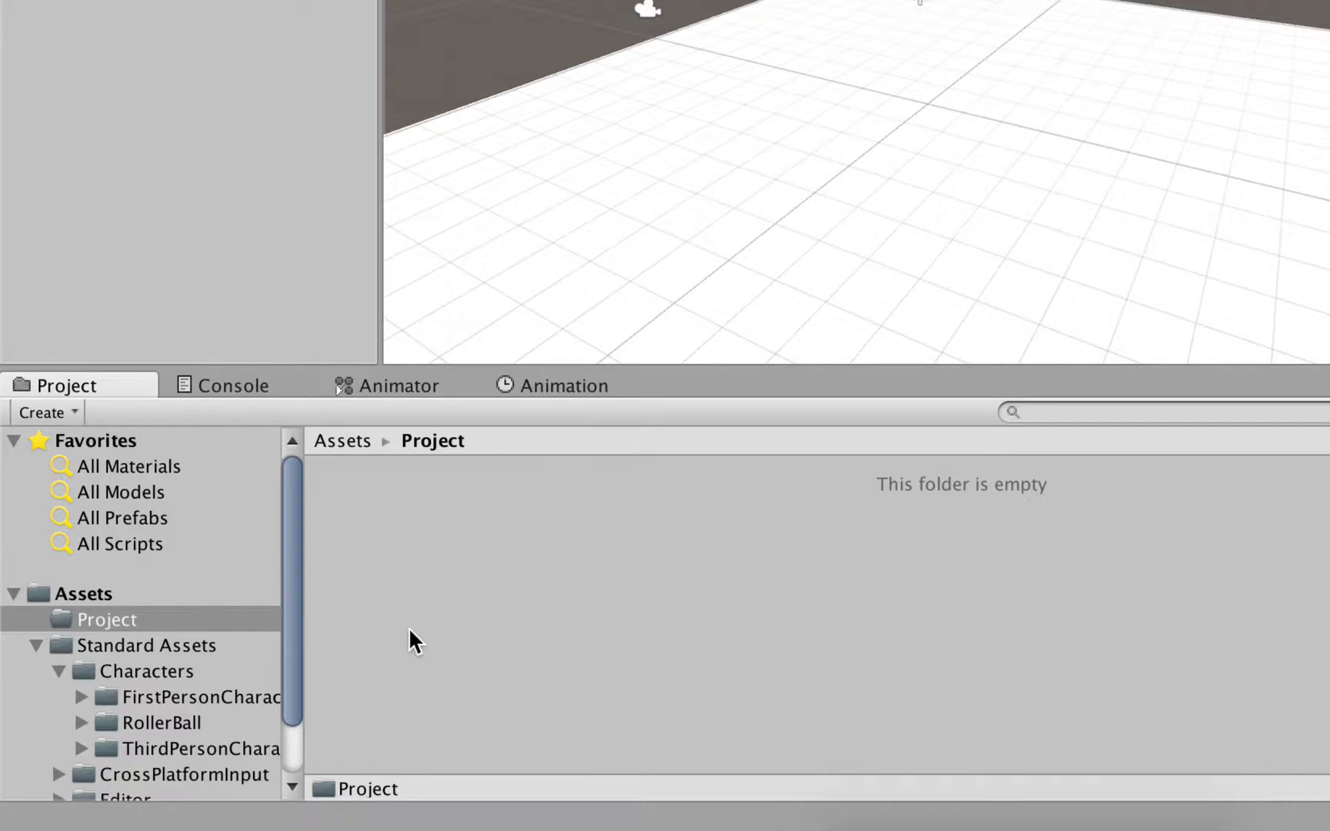
Create a folder named Materials inside Project, then open it.
{"action": "right_click", "coordinate": [339, 570]}
{"action": "mouse_move", "coordinate": [549, 257]}
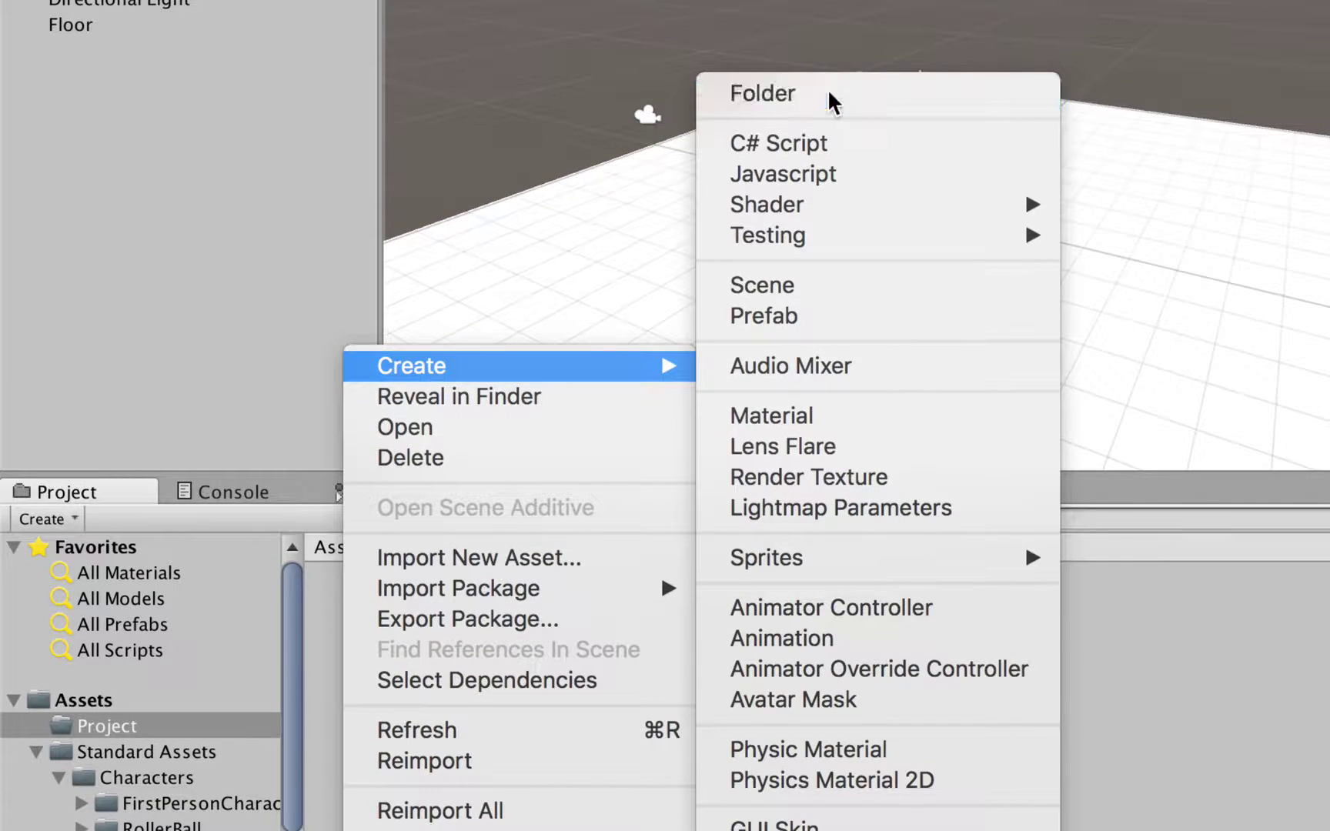
{"action": "left_click", "coordinate": [831, 0]}
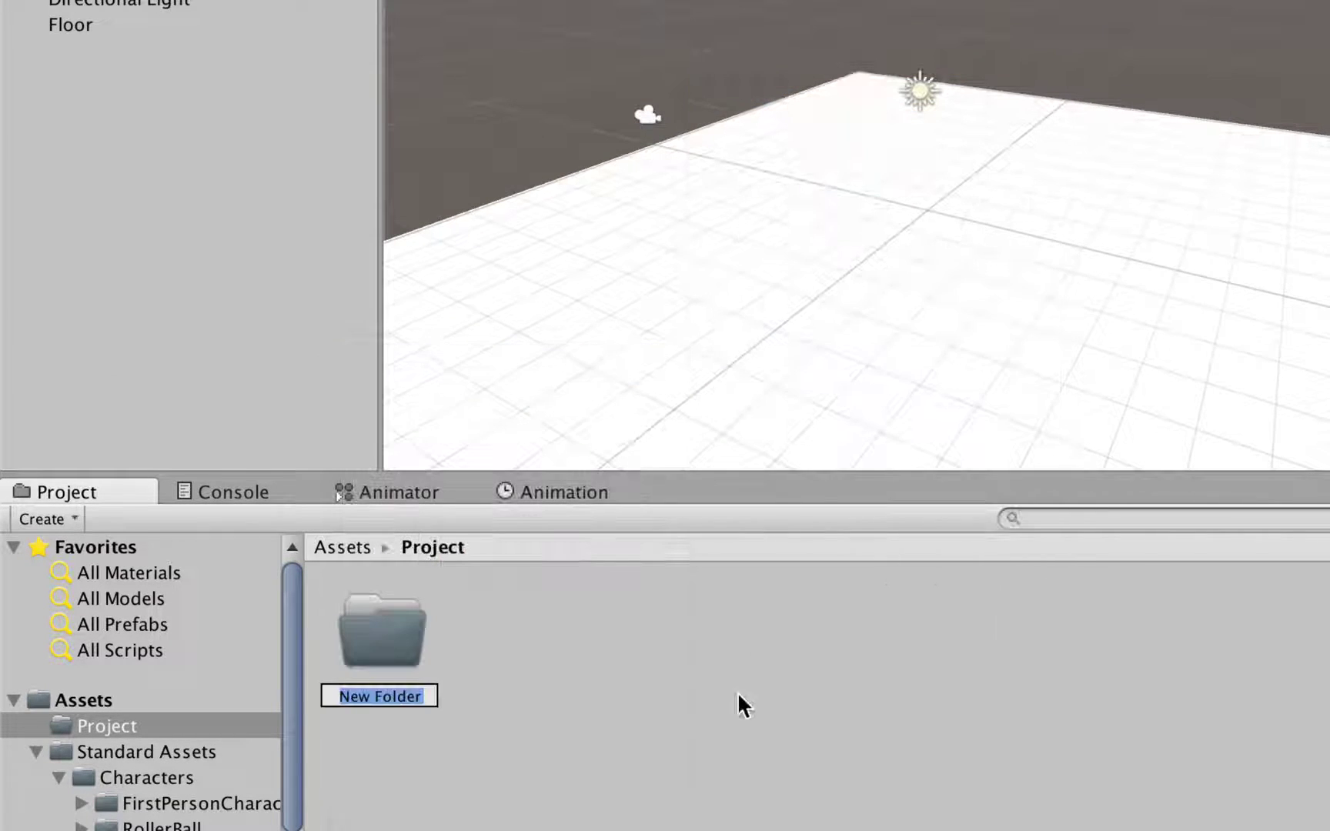
{"action": "type", "text": "Materials"}
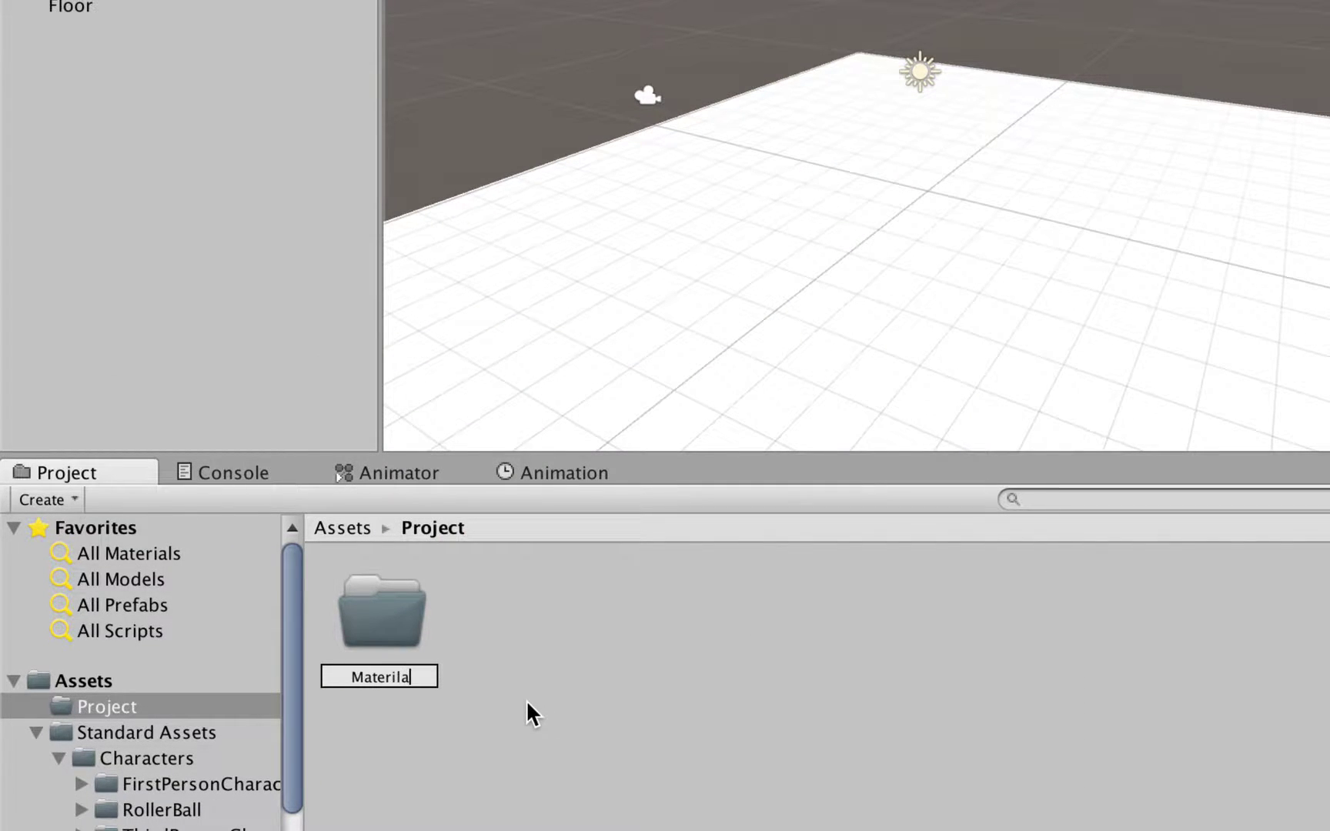
{"action": "key", "text": "Return"}
{"action": "double_click", "coordinate": [376, 619]}
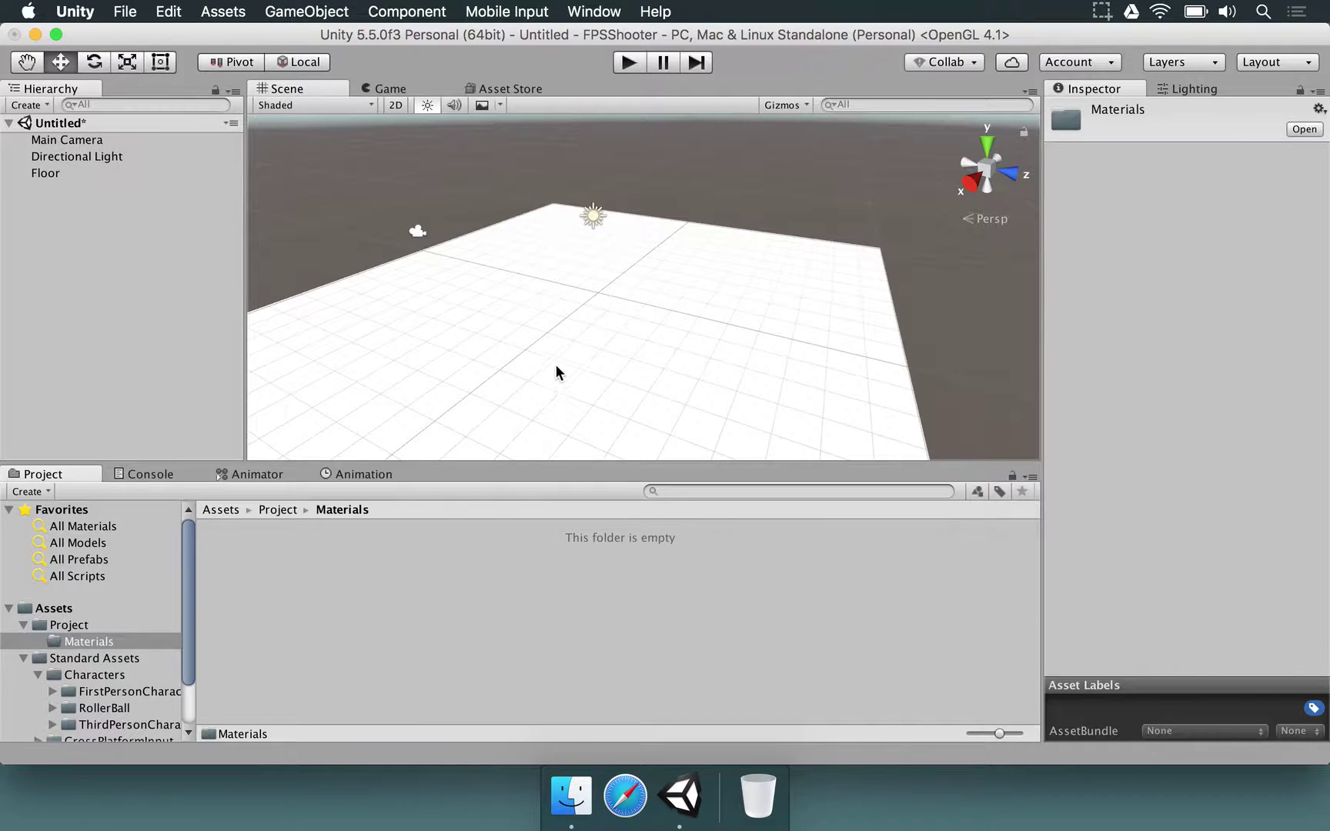
Add a new Standard material named Floor to the Materials folder.
{"action": "right_click", "coordinate": [228, 574]}
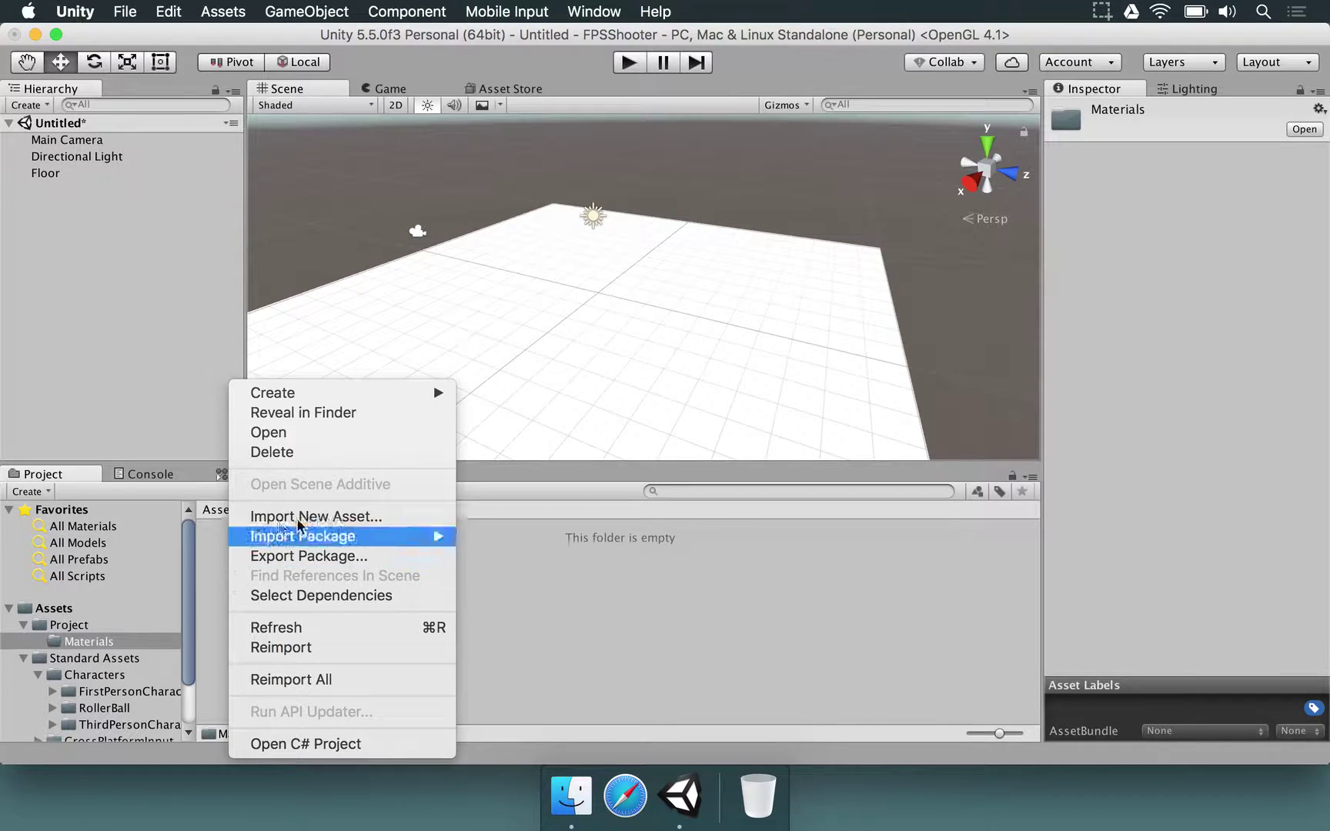
{"action": "mouse_move", "coordinate": [369, 394]}
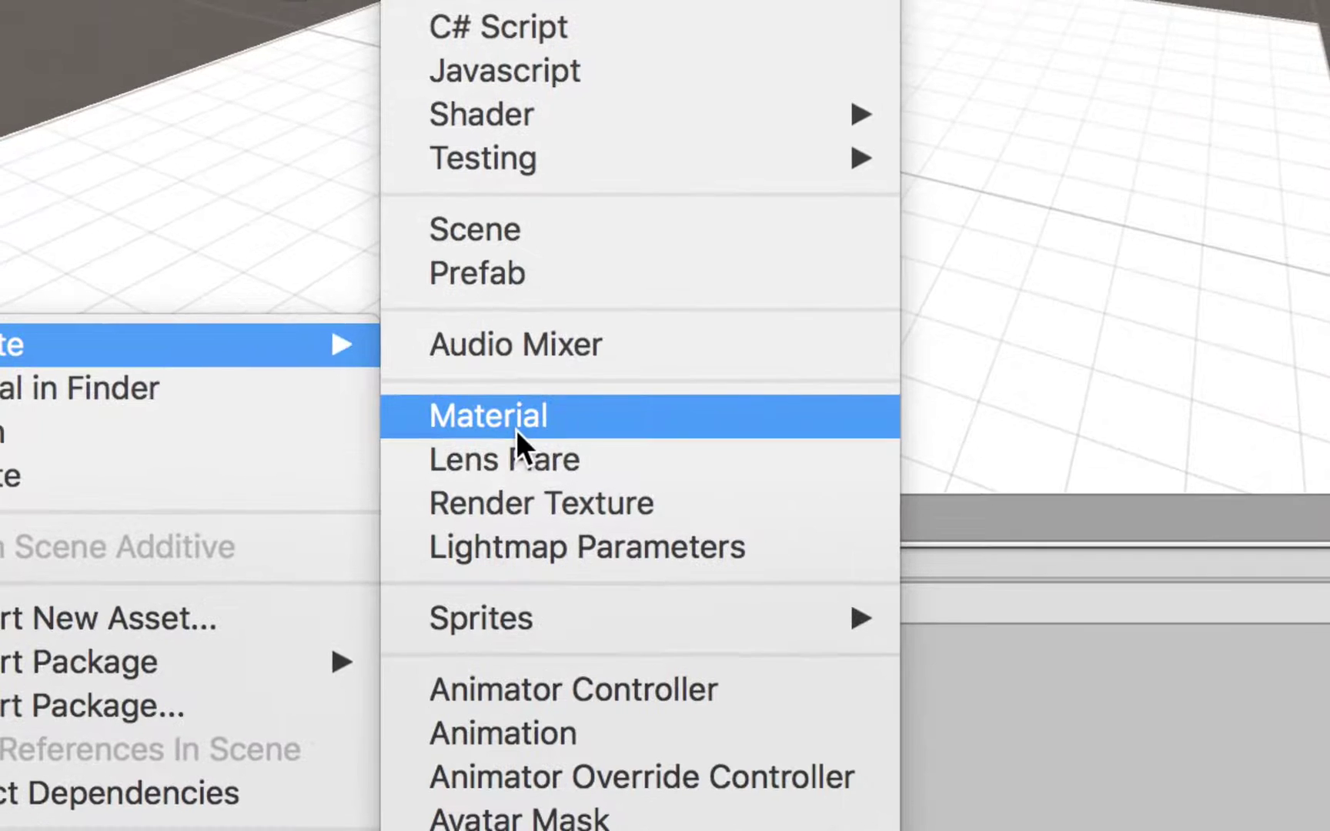
{"action": "left_click", "coordinate": [517, 431]}
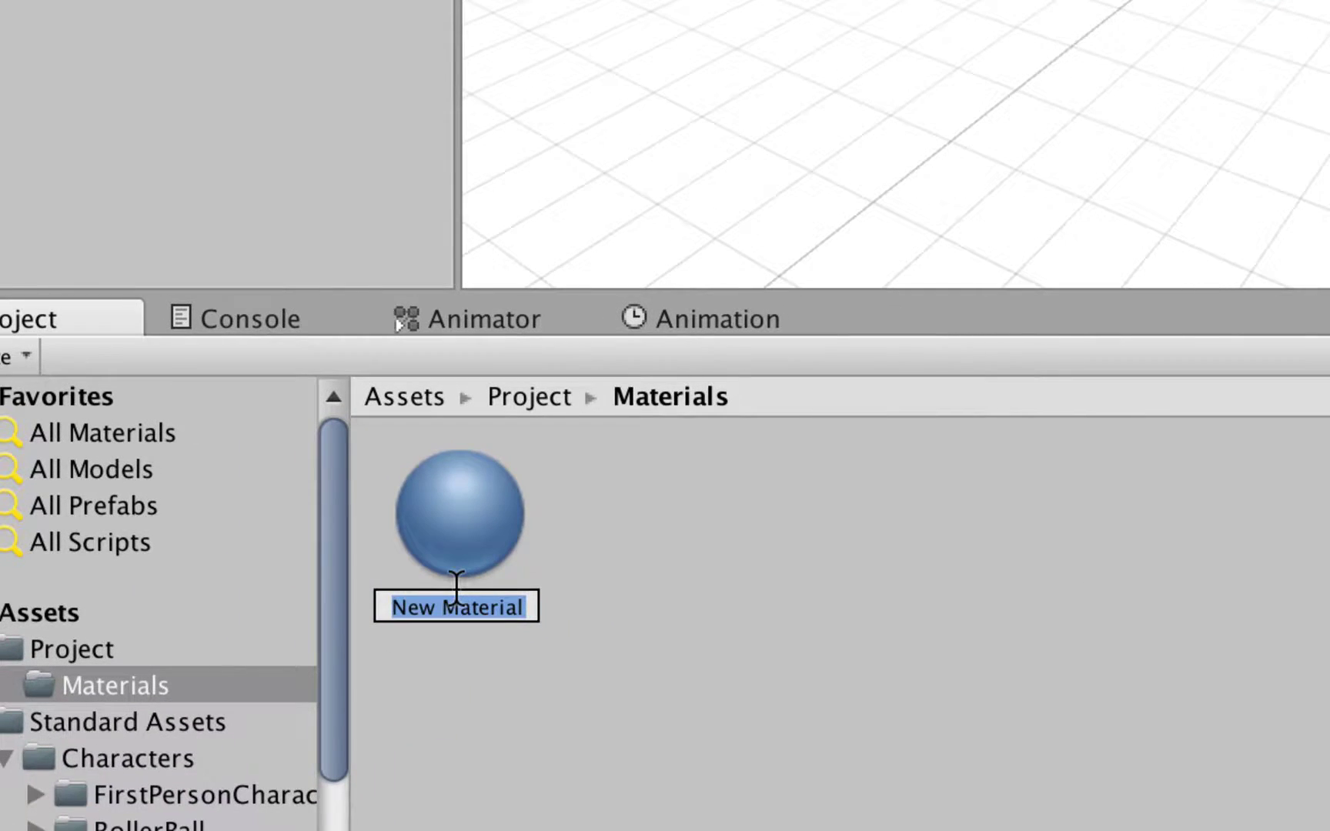
{"action": "type", "text": "Floor"}
{"action": "key", "text": "Return"}
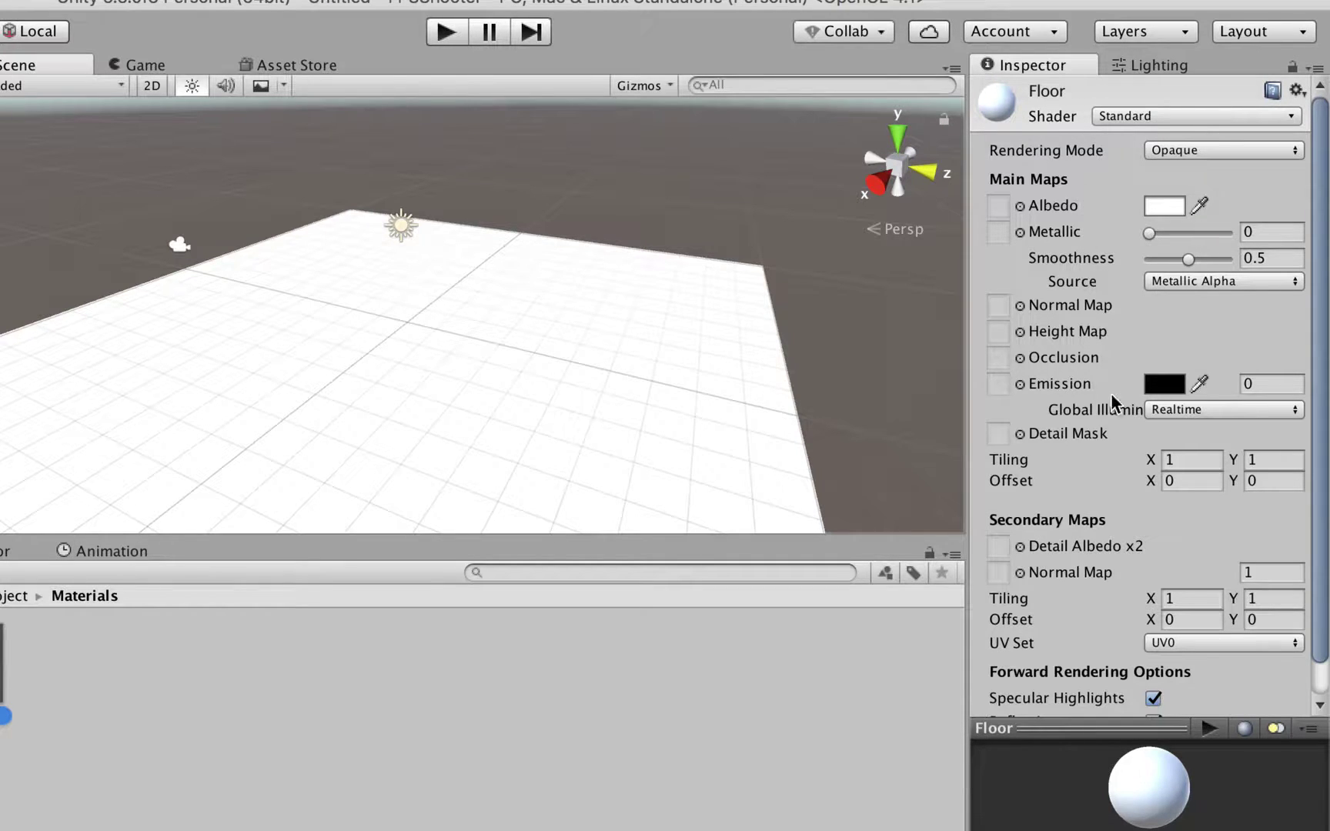
Change the Floor material's albedo from white to dark gray, hex 5E5E5E.
{"action": "left_click", "coordinate": [1159, 204]}
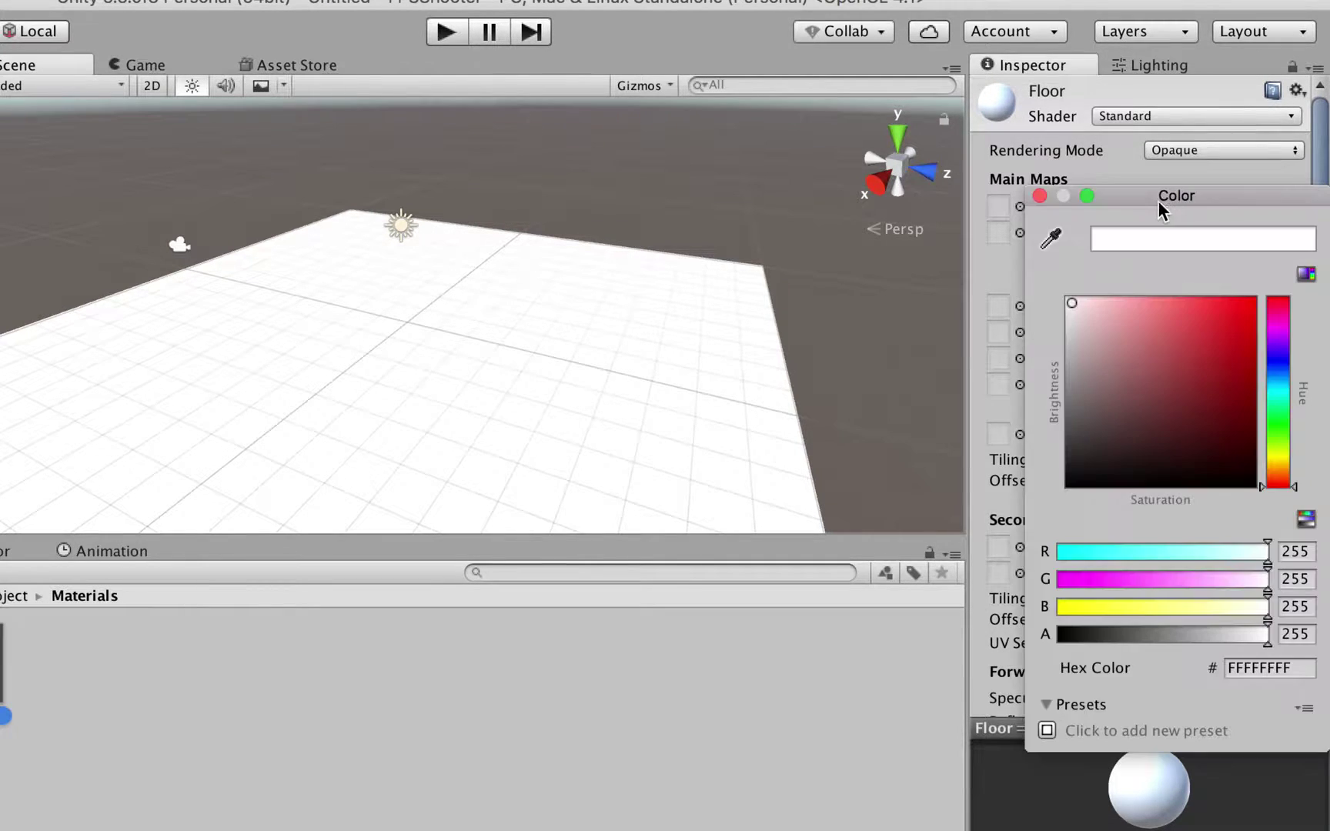
{"action": "left_click_drag", "start_coordinate": [1167, 202], "coordinate": [714, 121]}
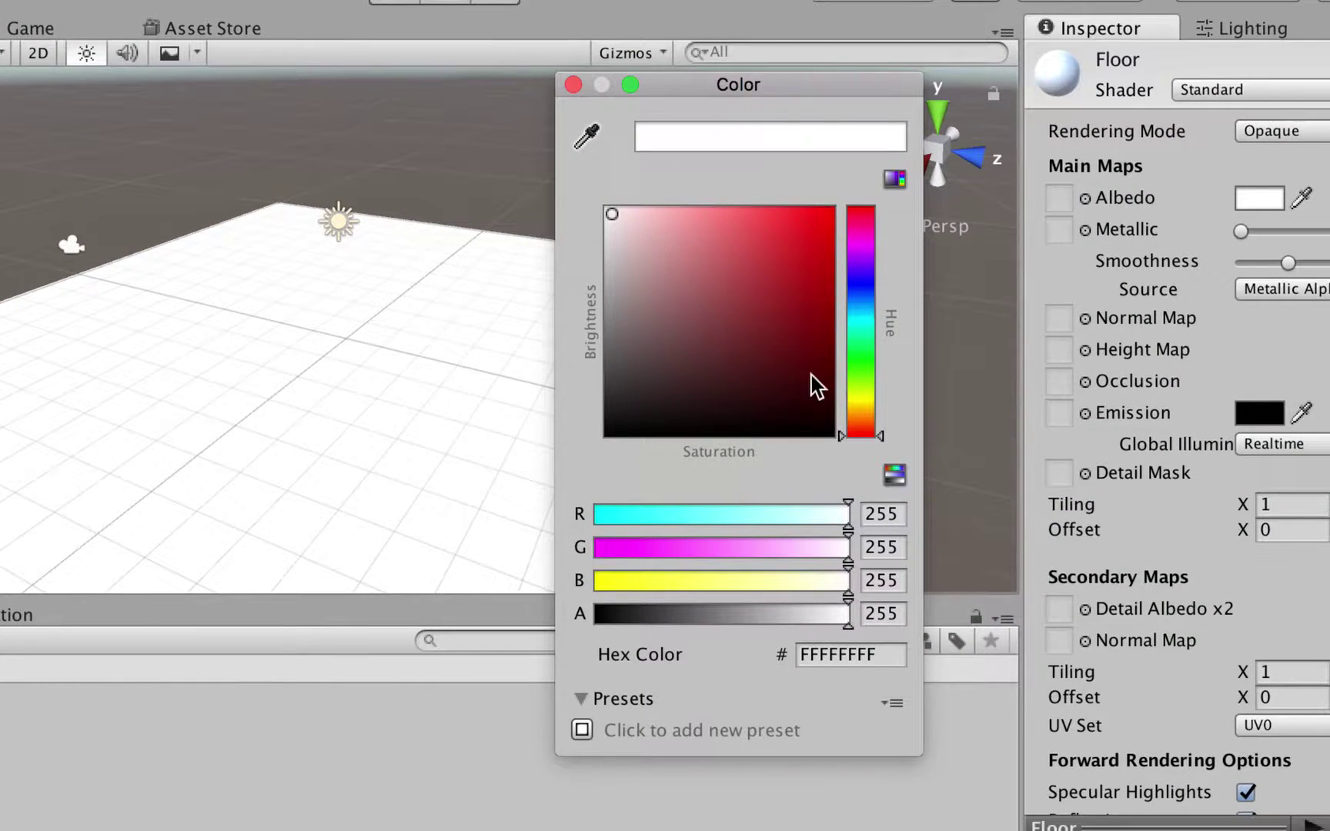
{"action": "left_click", "coordinate": [867, 415]}
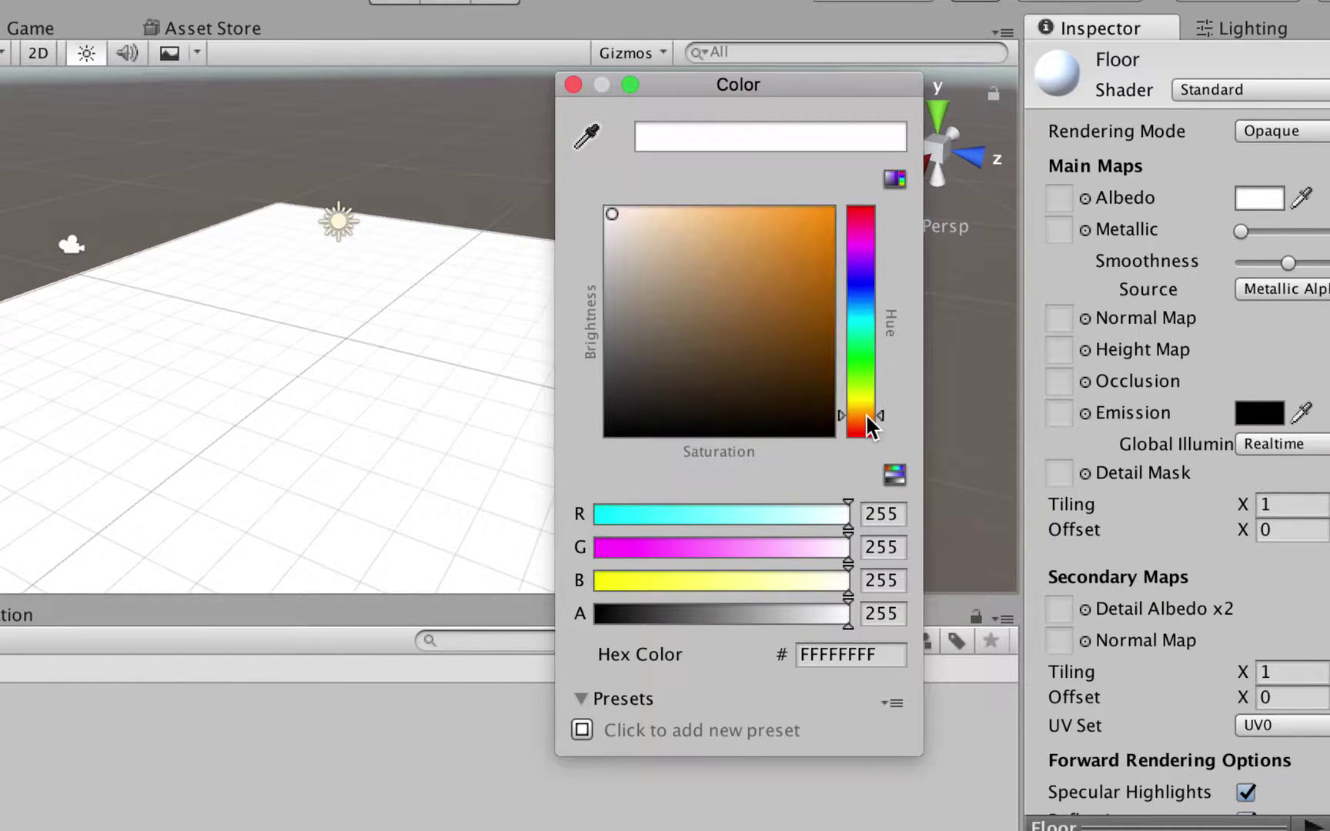
{"action": "mouse_move", "coordinate": [749, 357]}
{"action": "left_mouse_down"}
{"action": "mouse_move", "coordinate": [659, 294]}
{"action": "mouse_move", "coordinate": [644, 377]}
{"action": "mouse_move", "coordinate": [708, 356]}
{"action": "mouse_move", "coordinate": [598, 324]}
{"action": "mouse_move", "coordinate": [594, 345]}
{"action": "left_mouse_up"}
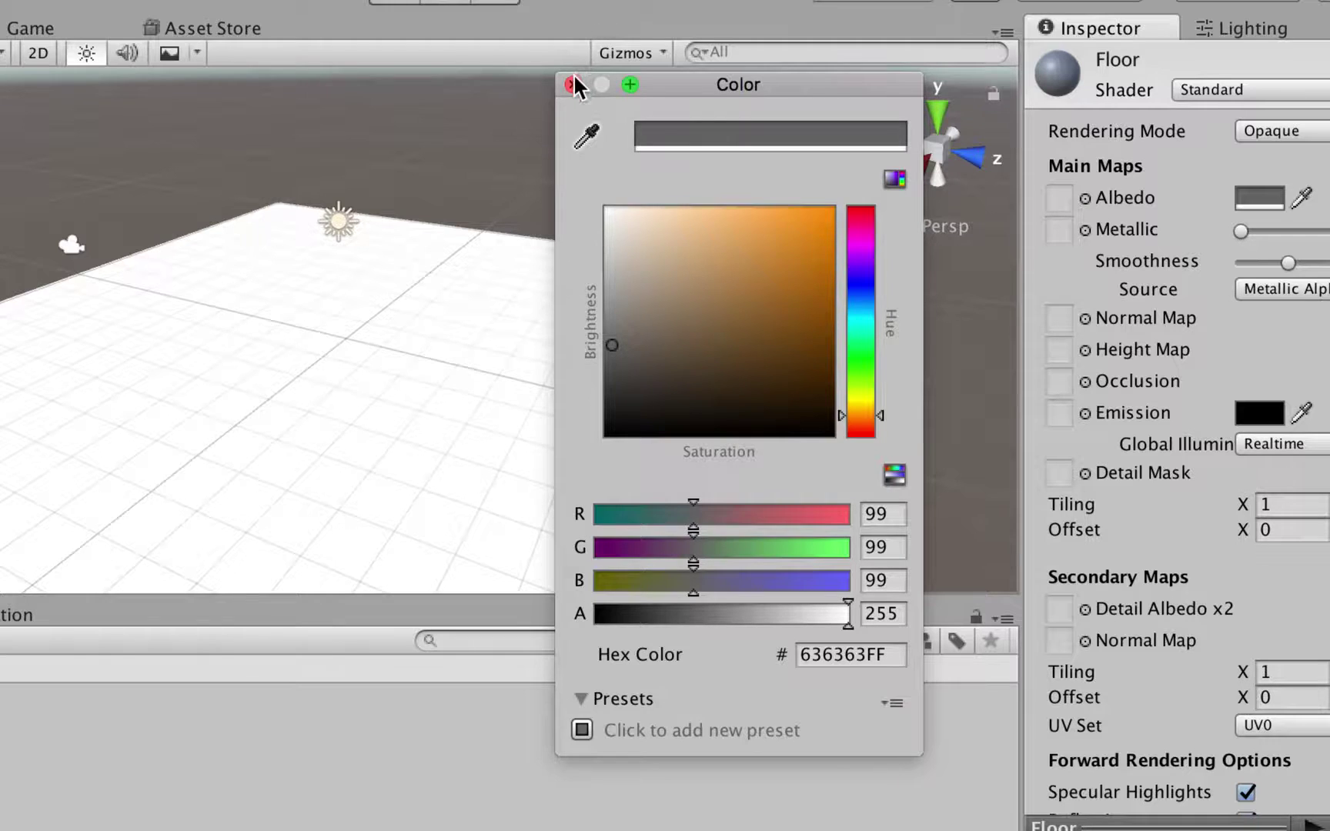
{"action": "left_click", "coordinate": [608, 351]}
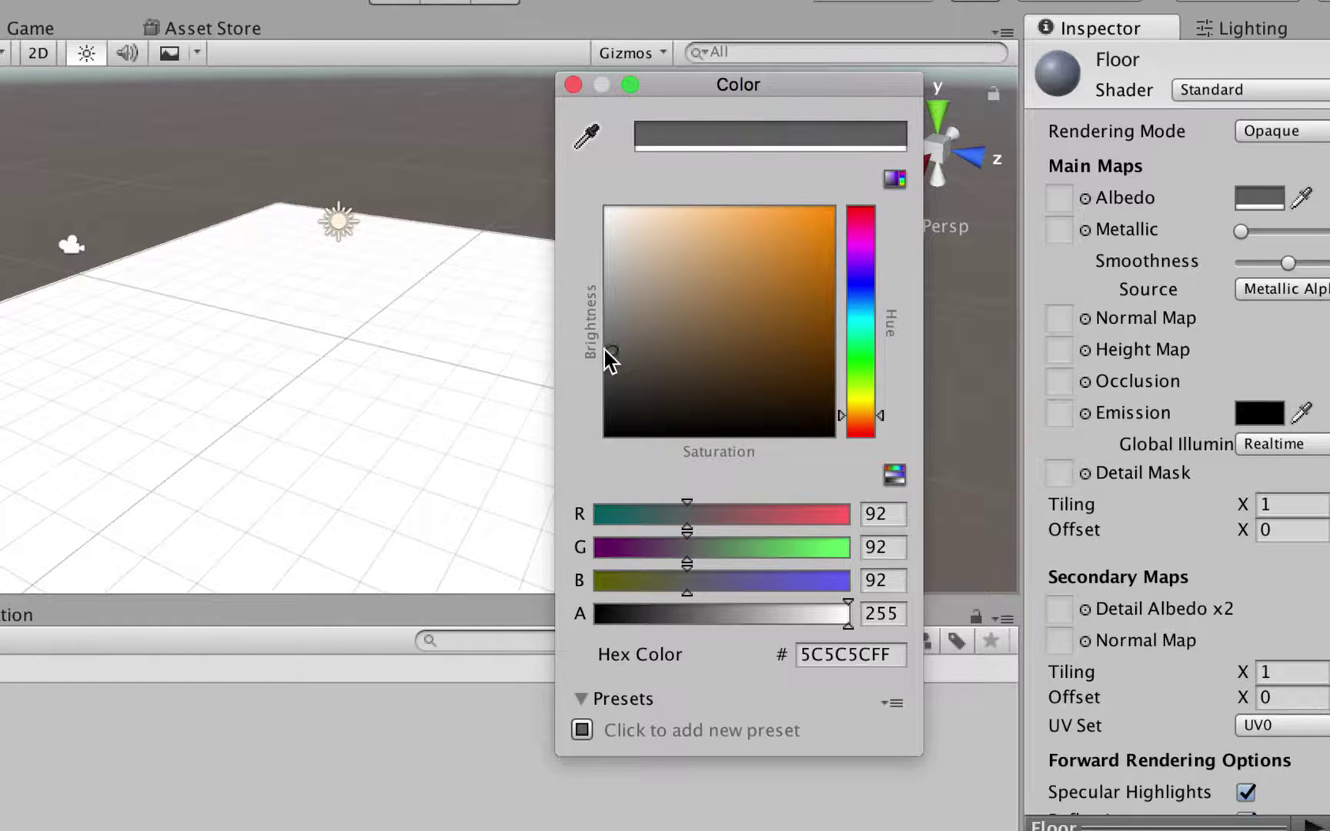
{"action": "left_click", "coordinate": [573, 85]}
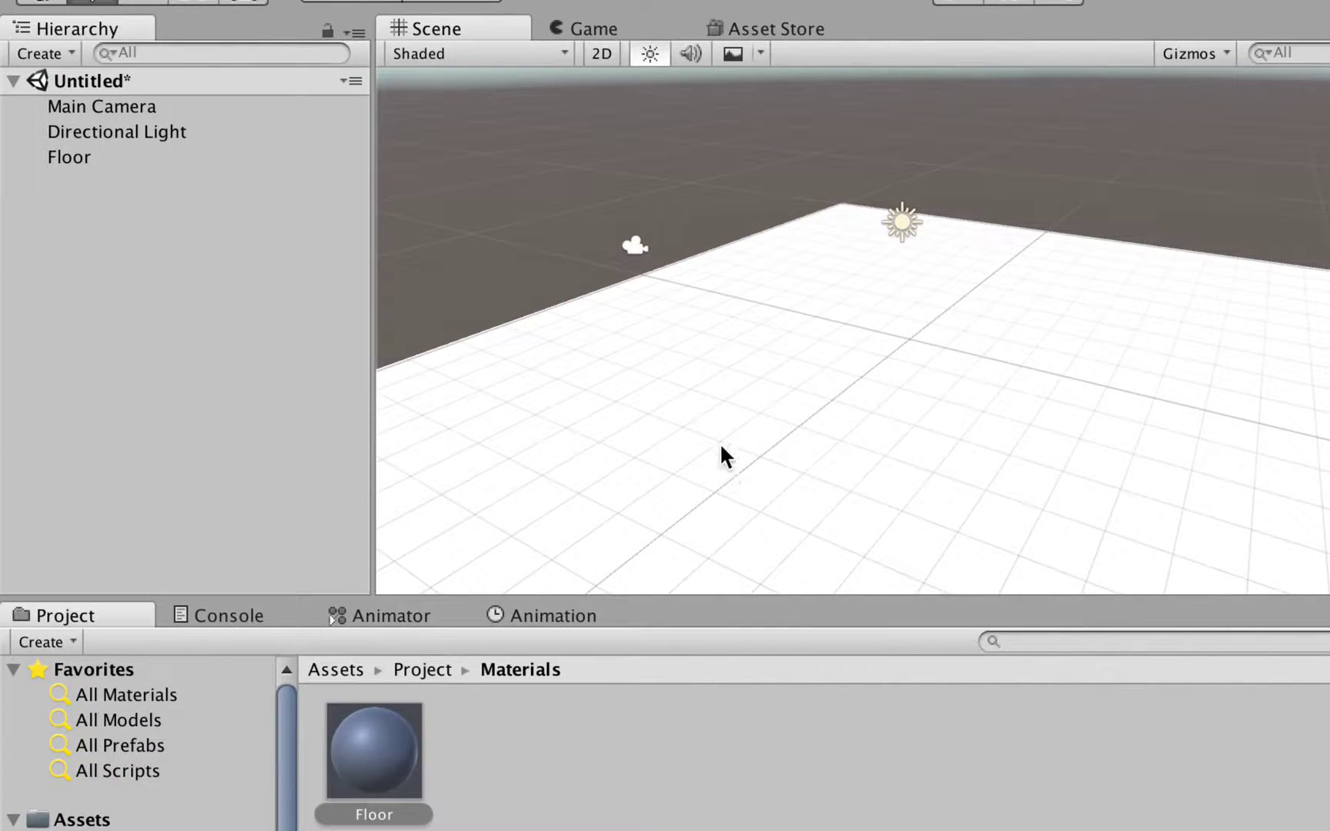
Drag the Floor material onto the floor slab, then browse the FirstPersonCharacter asset folder.
{"action": "left_click_drag", "start_coordinate": [368, 755], "coordinate": [812, 428]}
{"action": "left_click_drag", "start_coordinate": [861, 389], "coordinate": [923, 344], "text": "alt"}
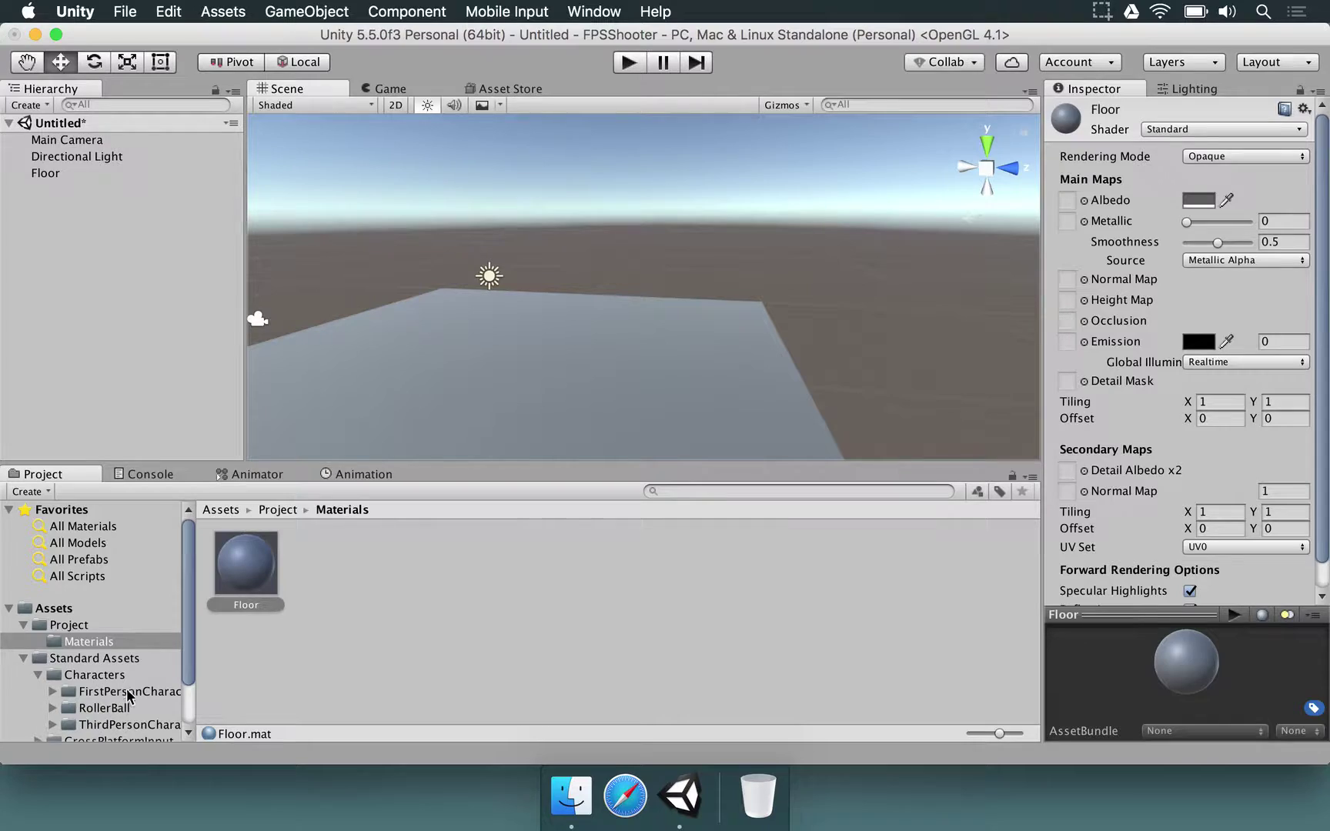
{"action": "left_click", "coordinate": [120, 692]}
{"action": "left_click", "coordinate": [343, 580]}
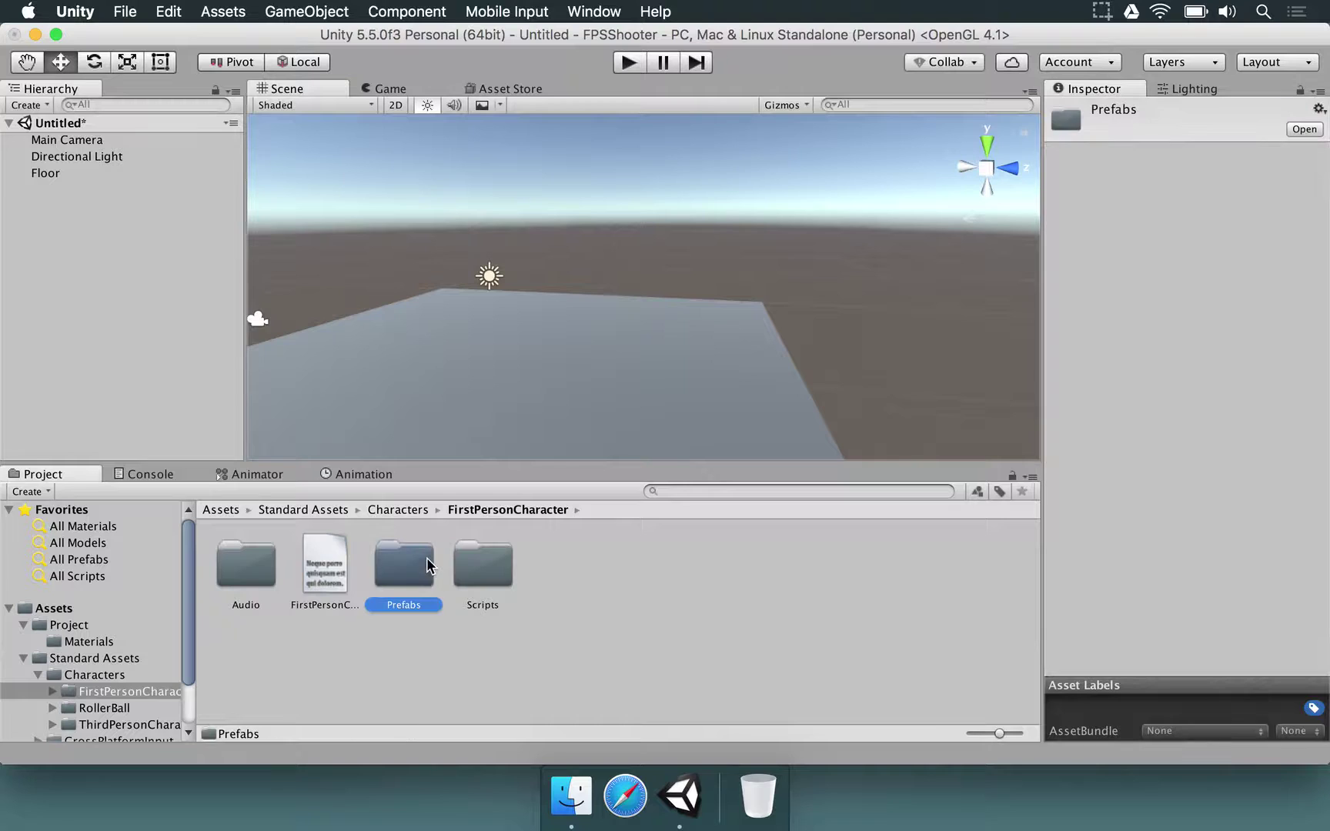
Drag the FPSController prefab from the Prefabs folder into the Hierarchy at 0, 0, 0.
{"action": "double_click", "coordinate": [404, 566]}
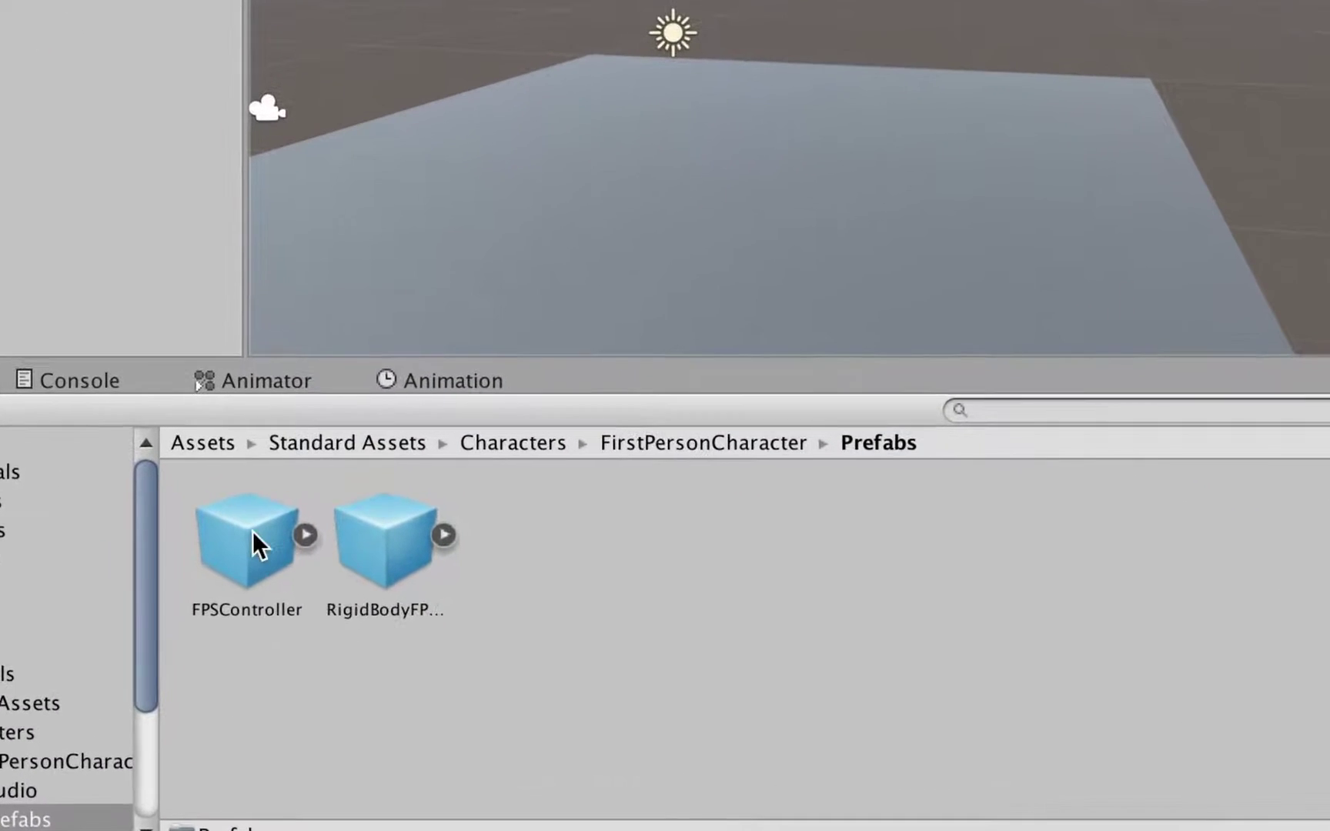
{"action": "left_click", "coordinate": [232, 565]}
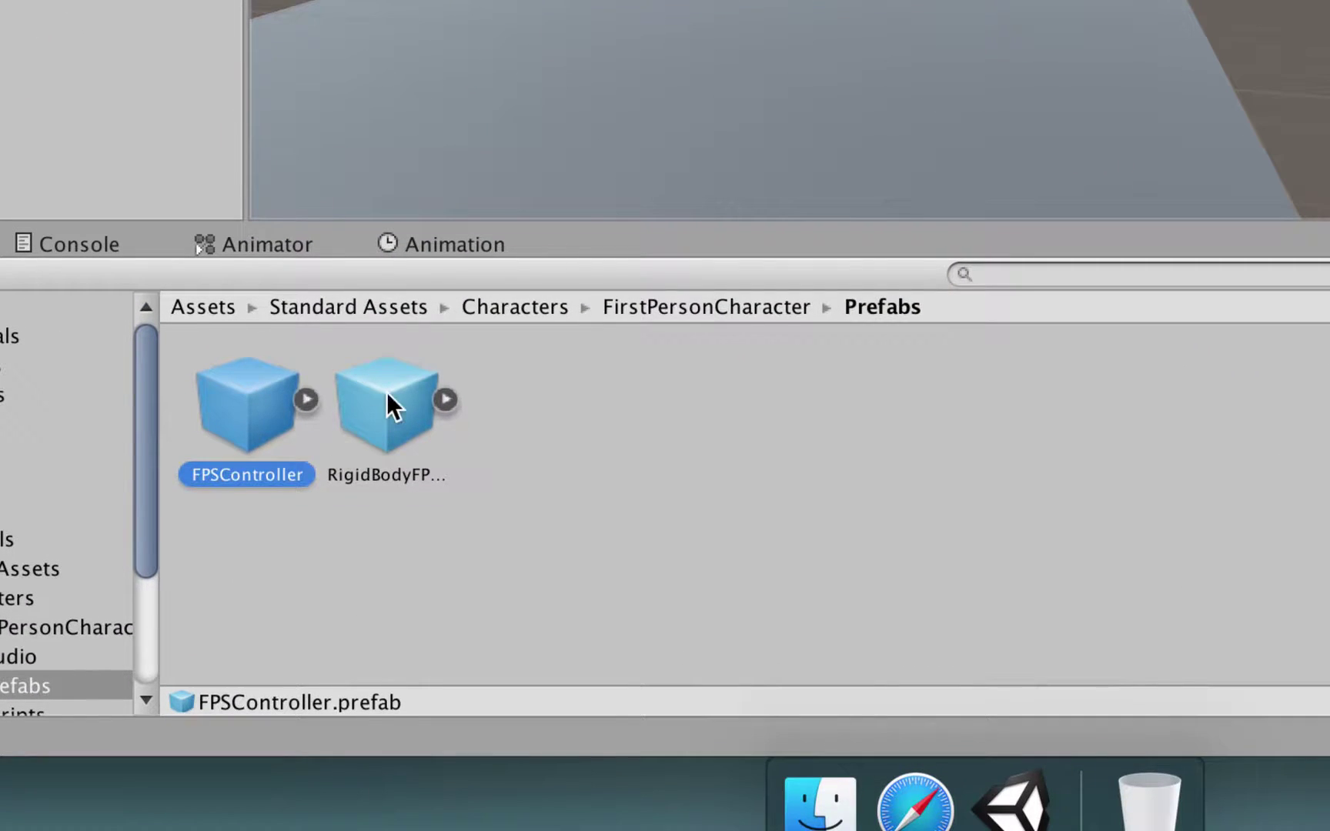
{"action": "left_click", "coordinate": [389, 408]}
{"action": "left_click", "coordinate": [240, 381]}
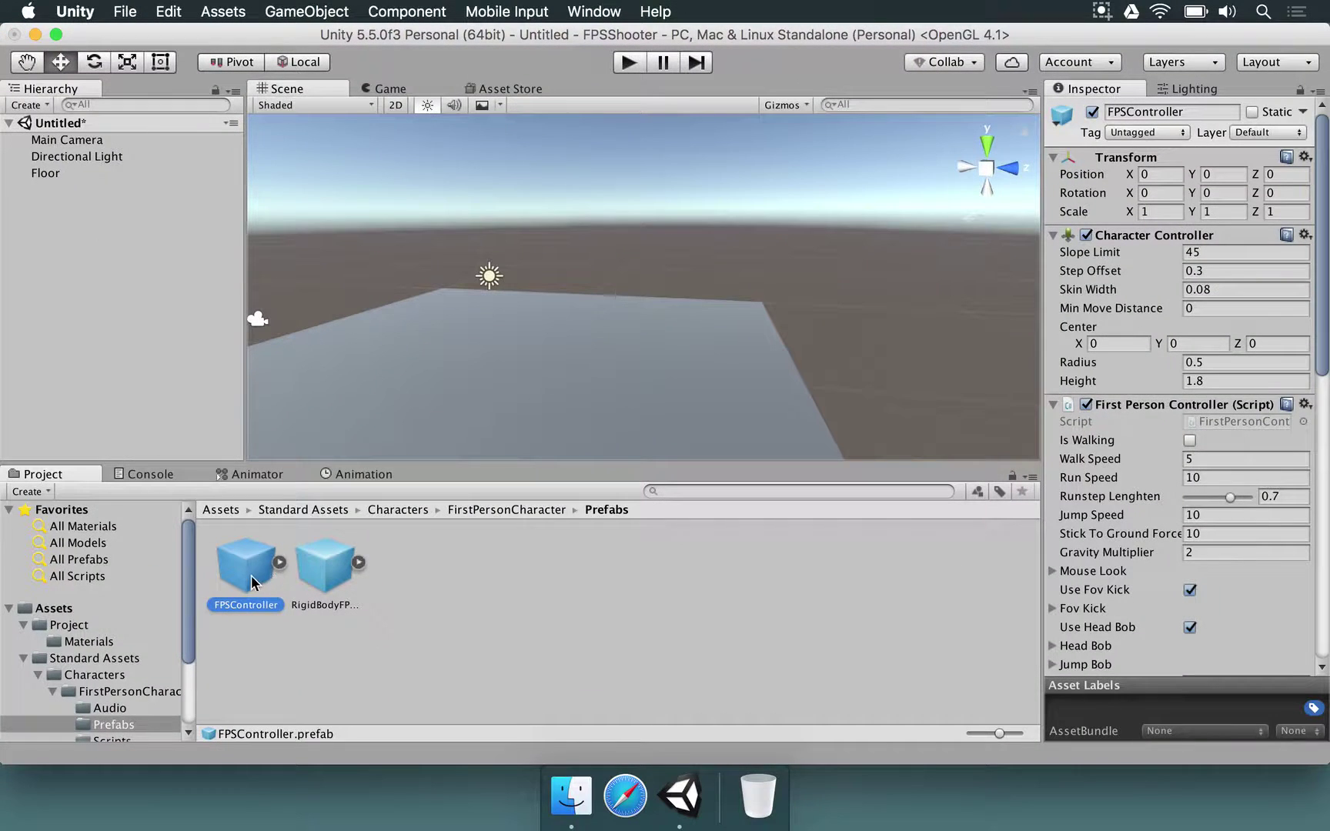
{"action": "left_click_drag", "start_coordinate": [253, 583], "coordinate": [63, 234]}
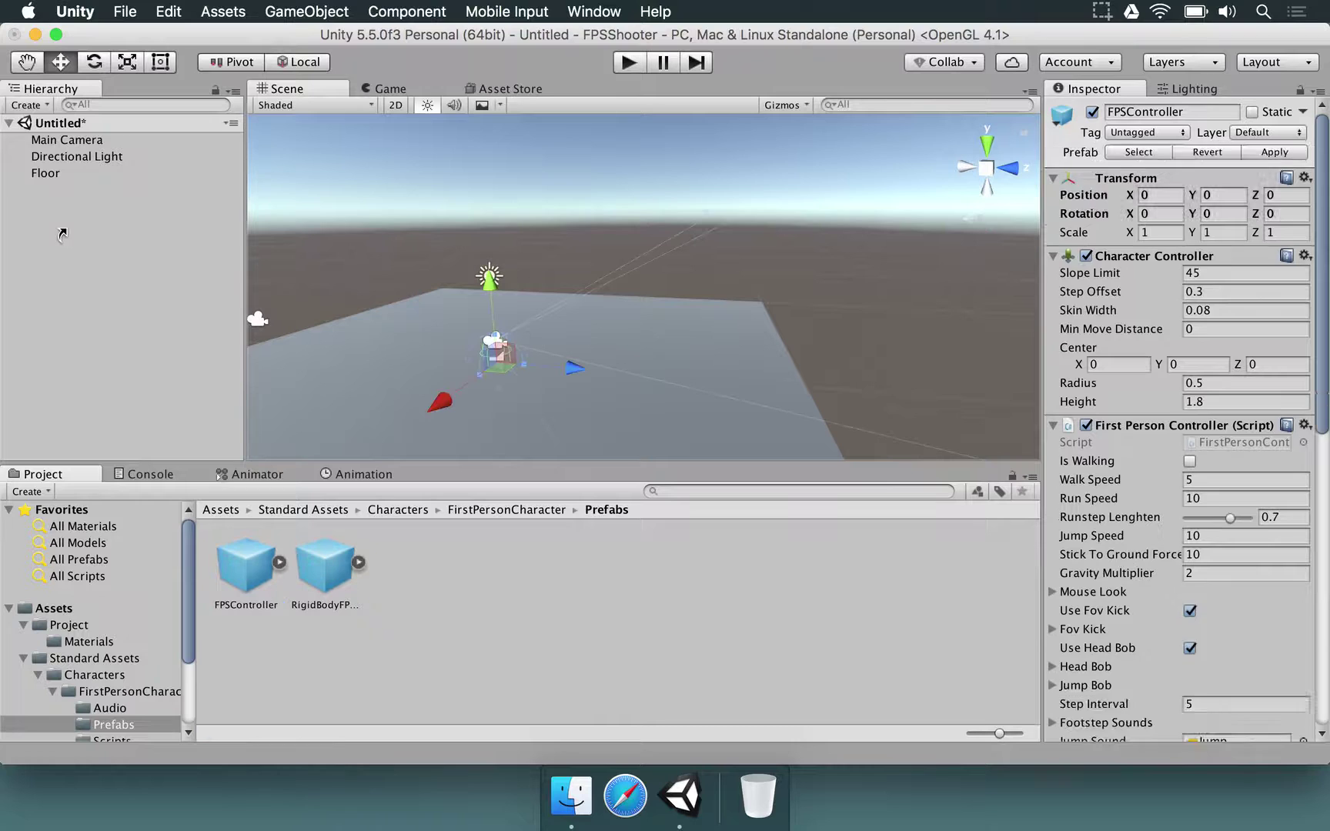
{"action": "left_click_drag", "start_coordinate": [557, 282], "coordinate": [400, 386], "text": "alt"}
Lift the FPSController to 0, 1.24, 0 above the floor and orbit around it.
{"action": "scroll", "coordinate": [401, 385], "scroll_direction": "up", "scroll_amount": 3}
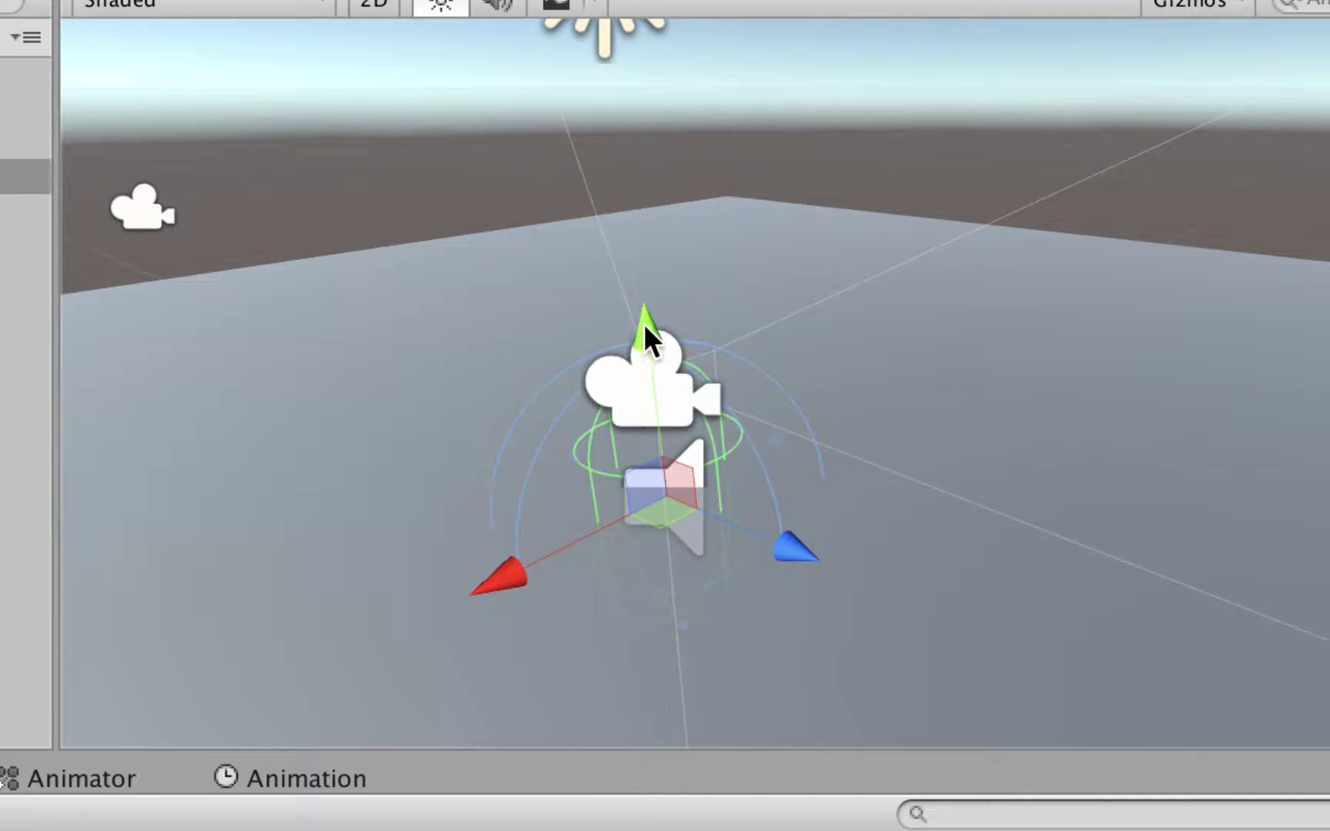
{"action": "left_click_drag", "start_coordinate": [643, 323], "coordinate": [648, 246]}
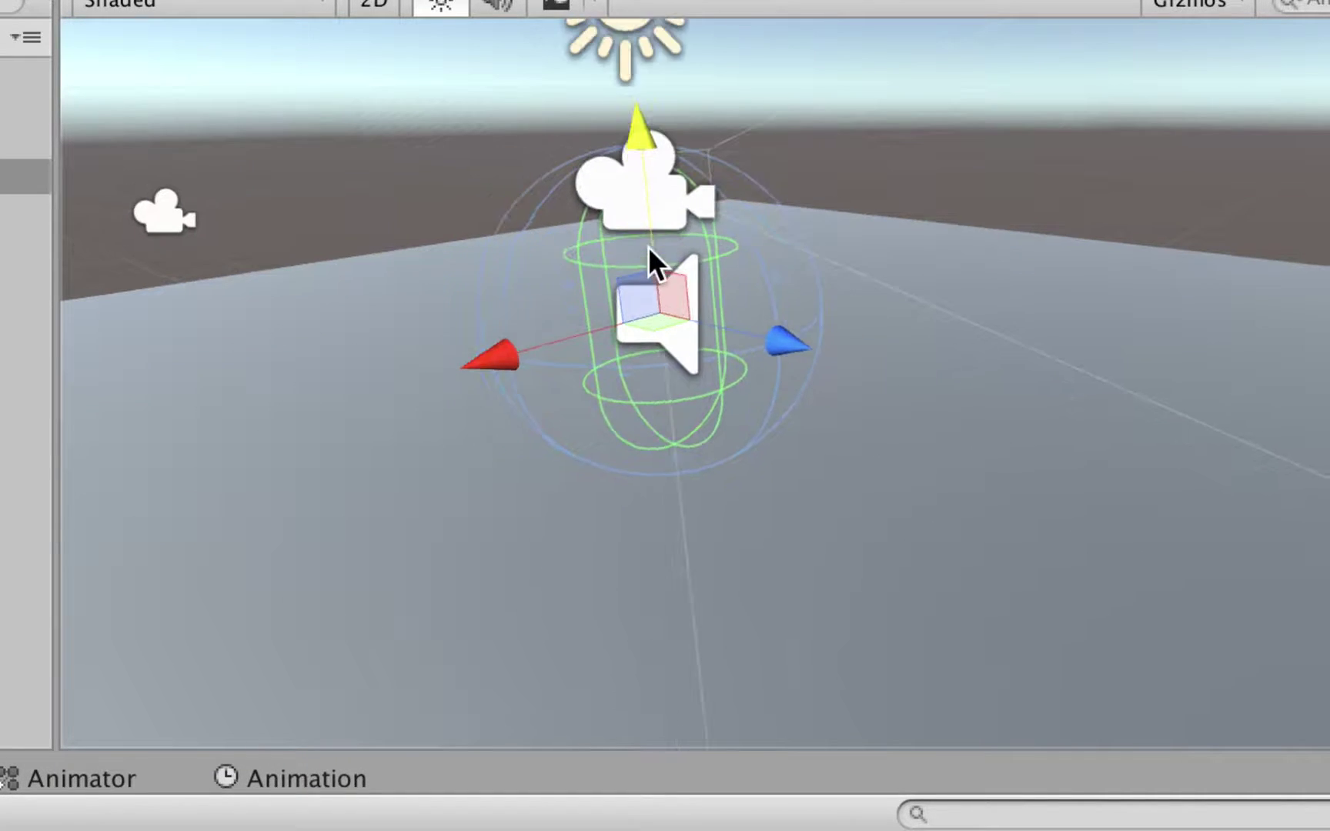
{"action": "scroll", "coordinate": [698, 355], "scroll_direction": "down", "scroll_amount": 2}
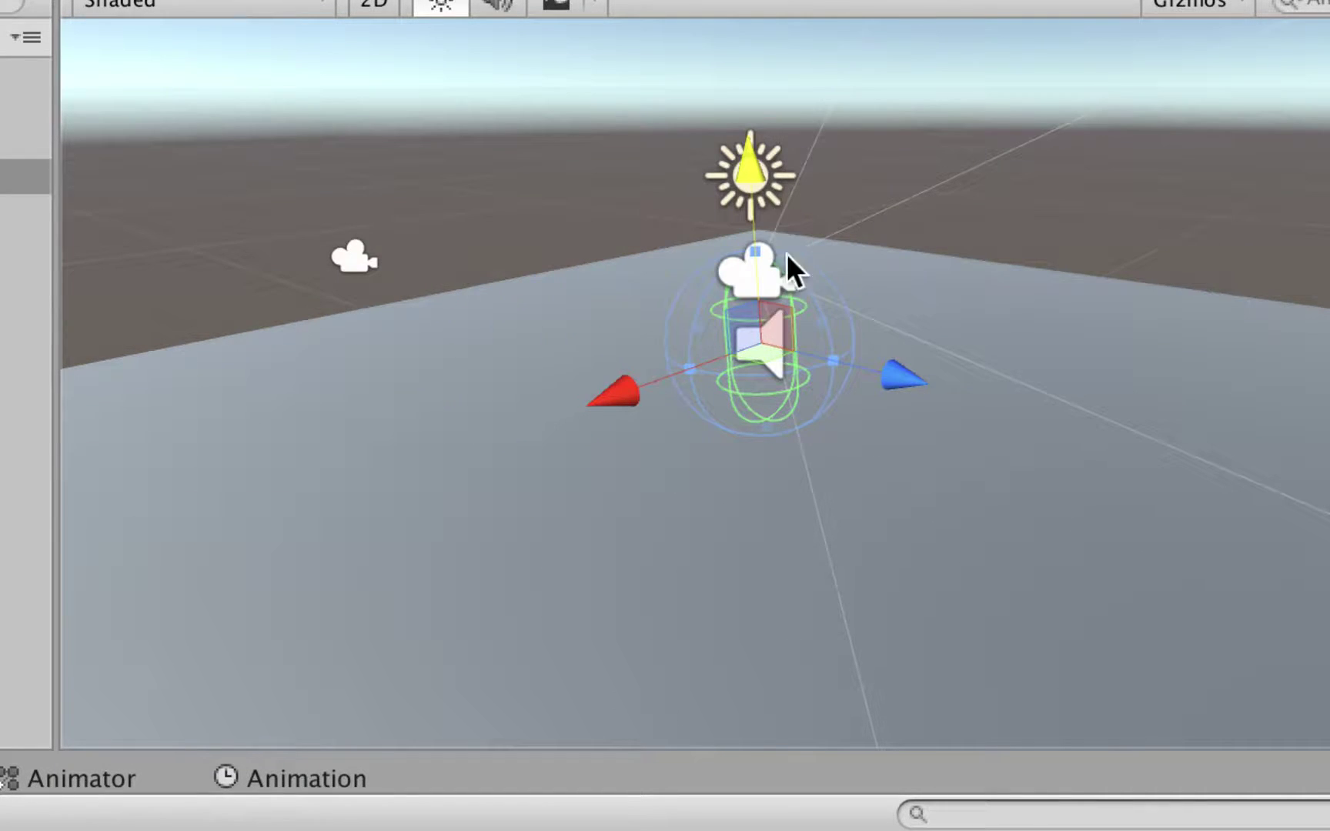
{"action": "left_click_drag", "start_coordinate": [786, 253], "coordinate": [824, 284], "text": "alt"}
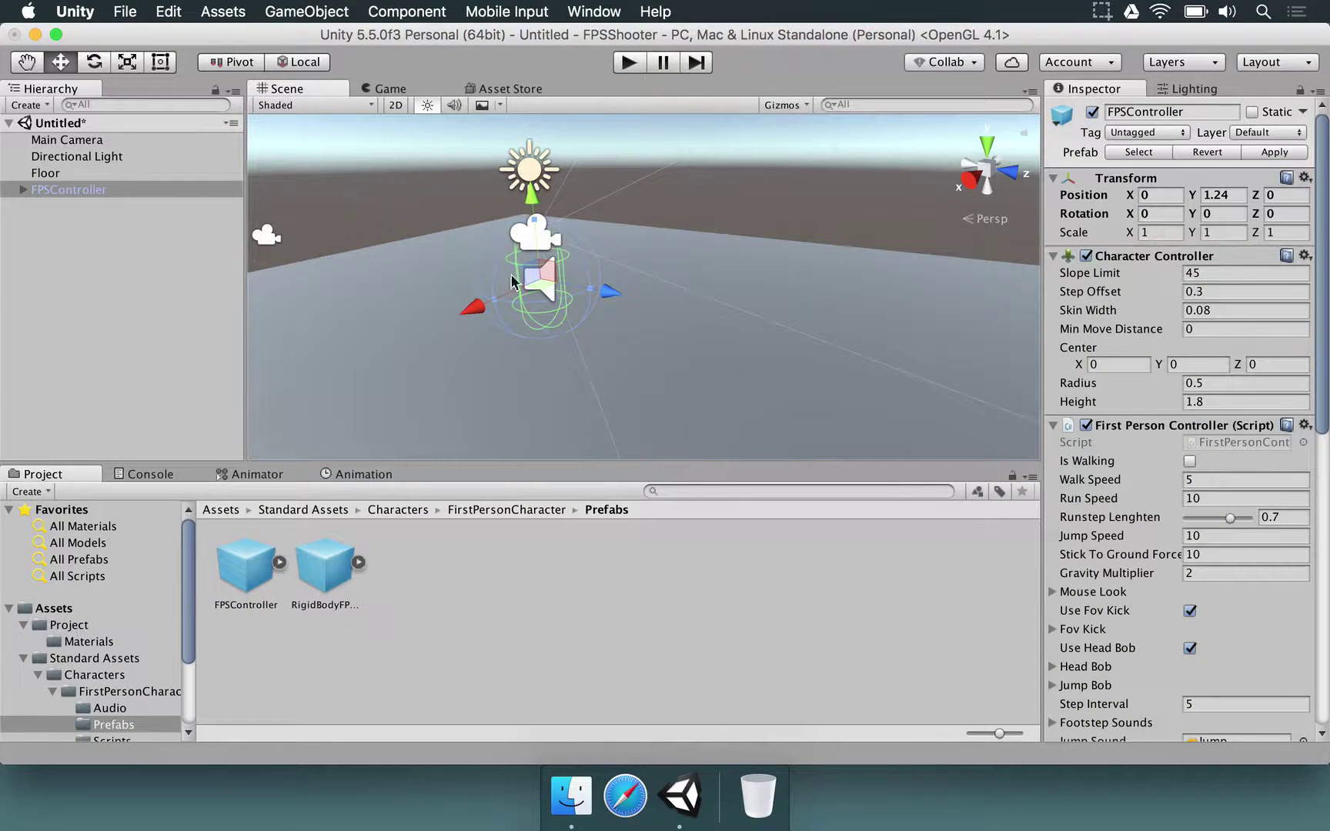
{"action": "left_click", "coordinate": [63, 291]}
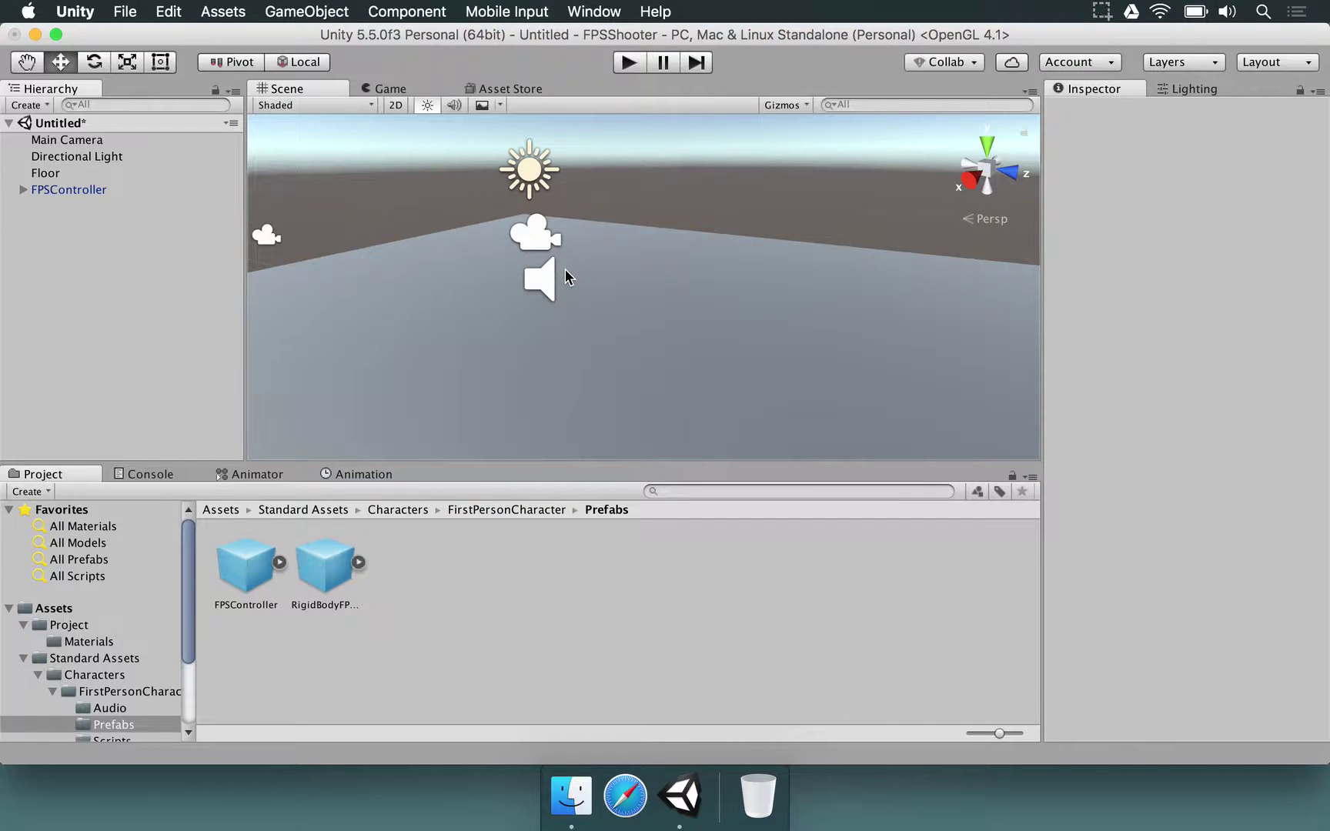
{"action": "left_click", "coordinate": [44, 192]}
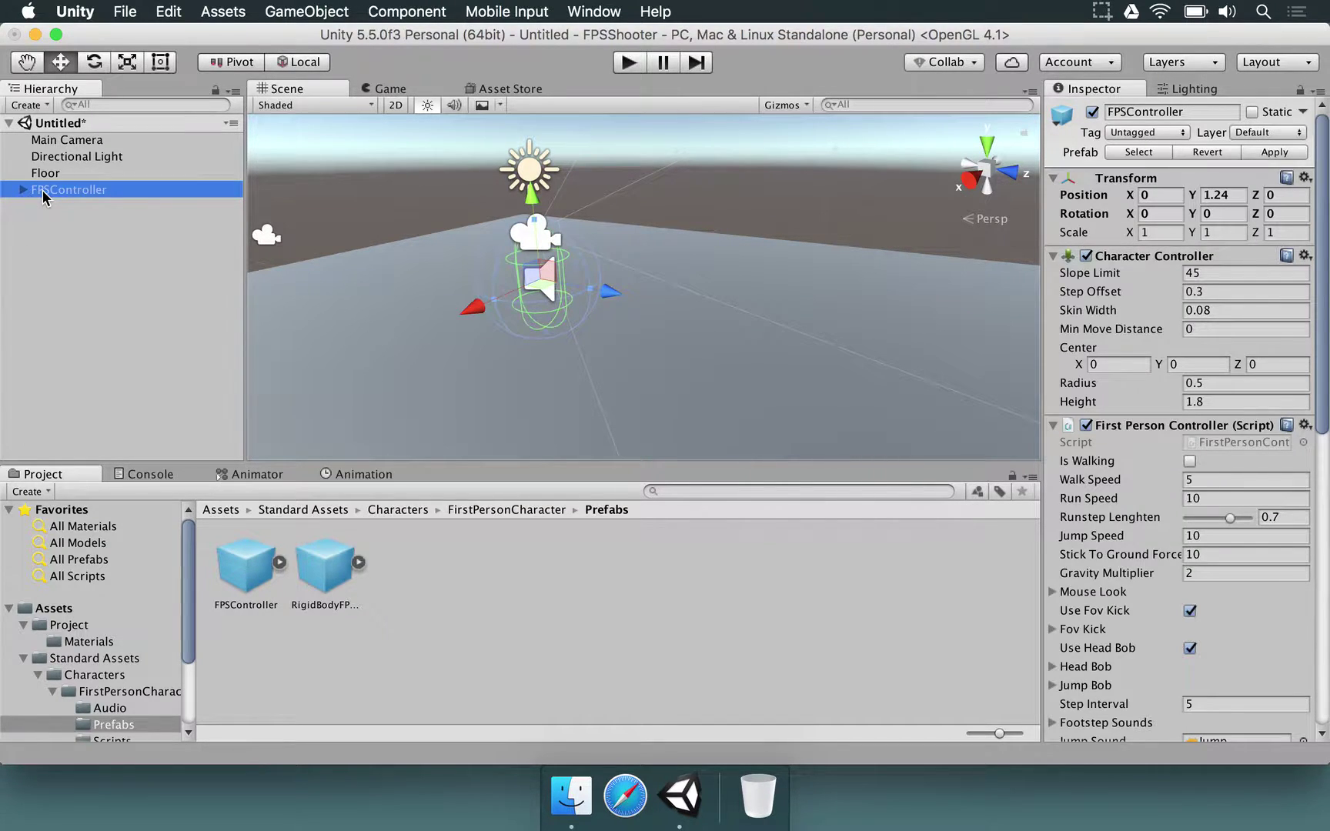
{"action": "left_click_drag", "start_coordinate": [479, 238], "coordinate": [966, 217], "text": "alt"}
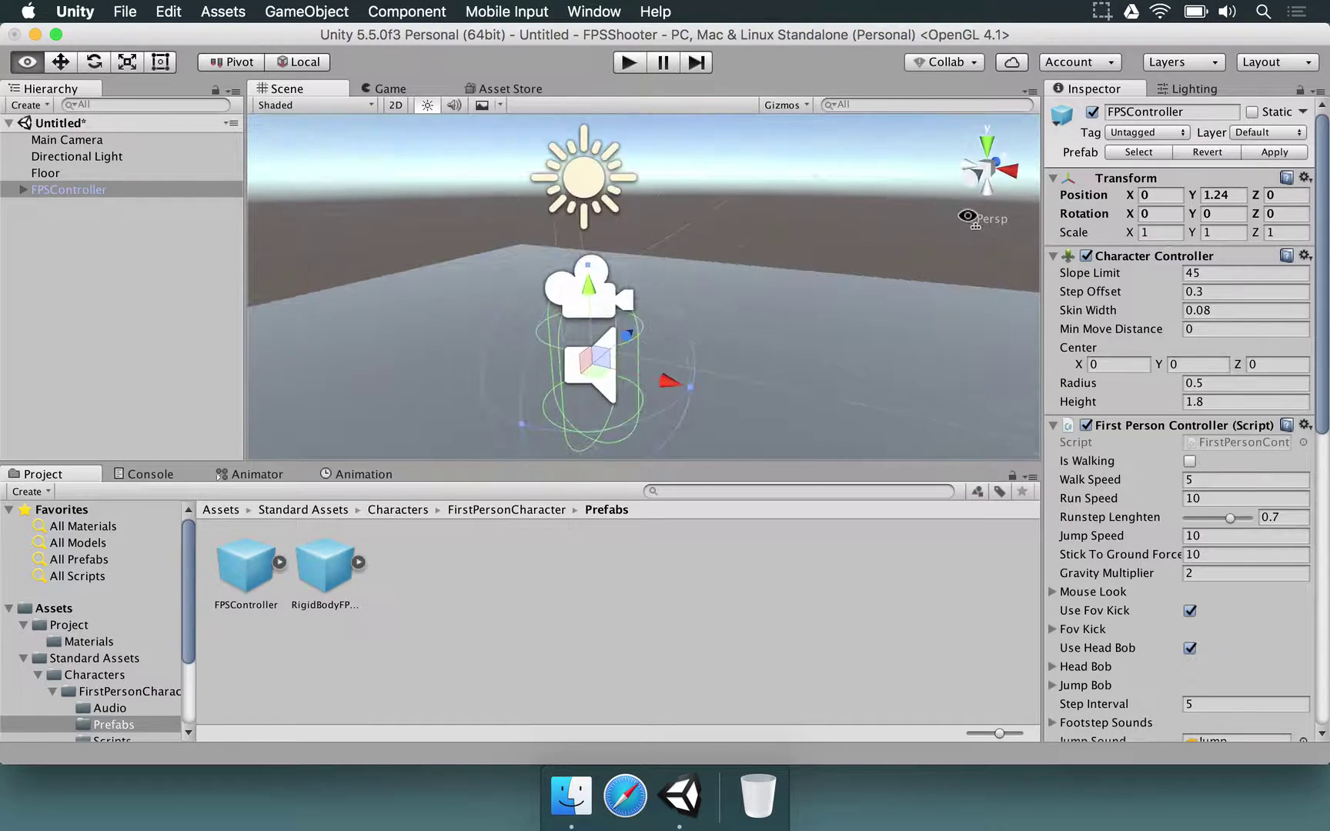
{"action": "scroll", "coordinate": [641, 250], "scroll_direction": "down", "scroll_amount": 5}
{"action": "left_click_drag", "start_coordinate": [640, 250], "coordinate": [728, 227], "text": "alt"}
Read FirstPersonCharacterGuidelines in the Inspector, then select Main Camera in the Hierarchy.
{"action": "left_click", "coordinate": [162, 691]}
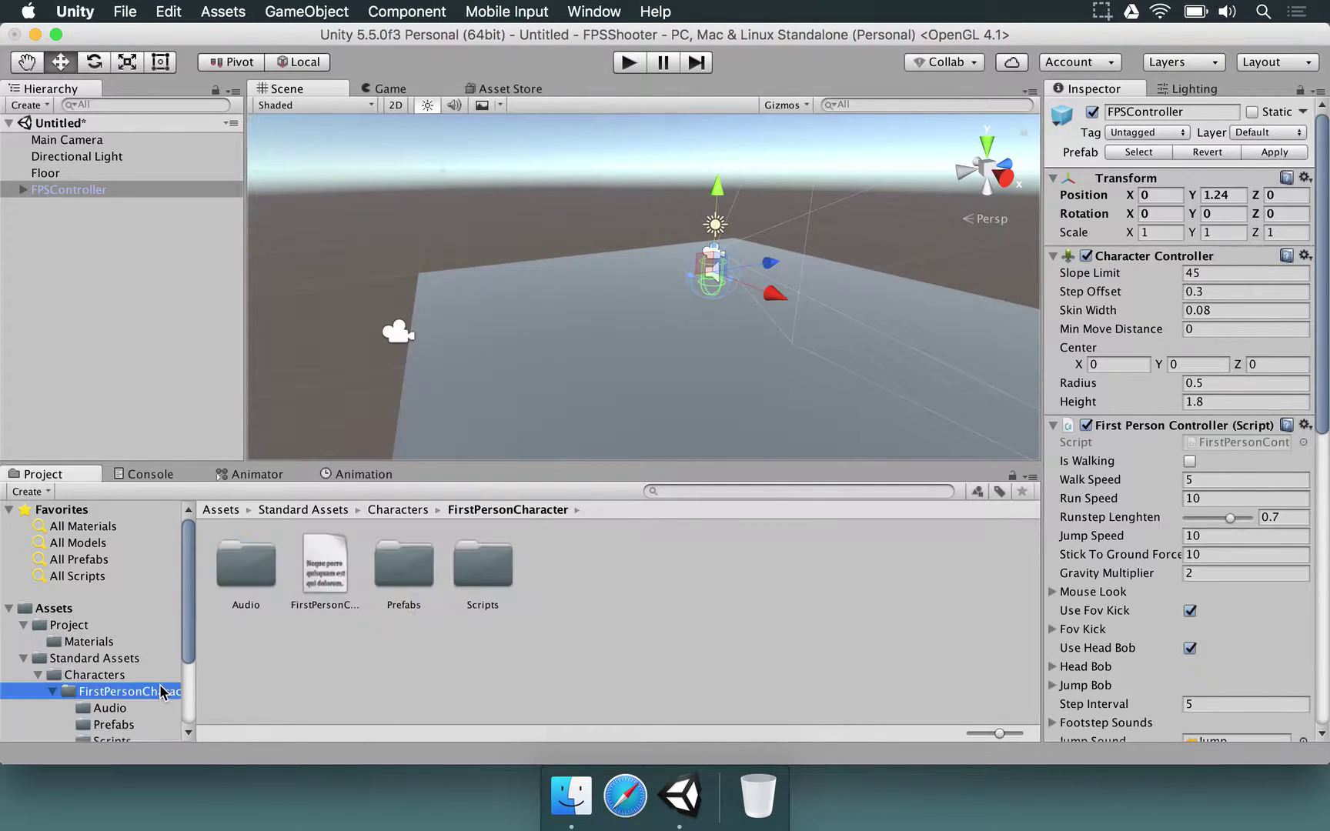
{"action": "left_click", "coordinate": [304, 583]}
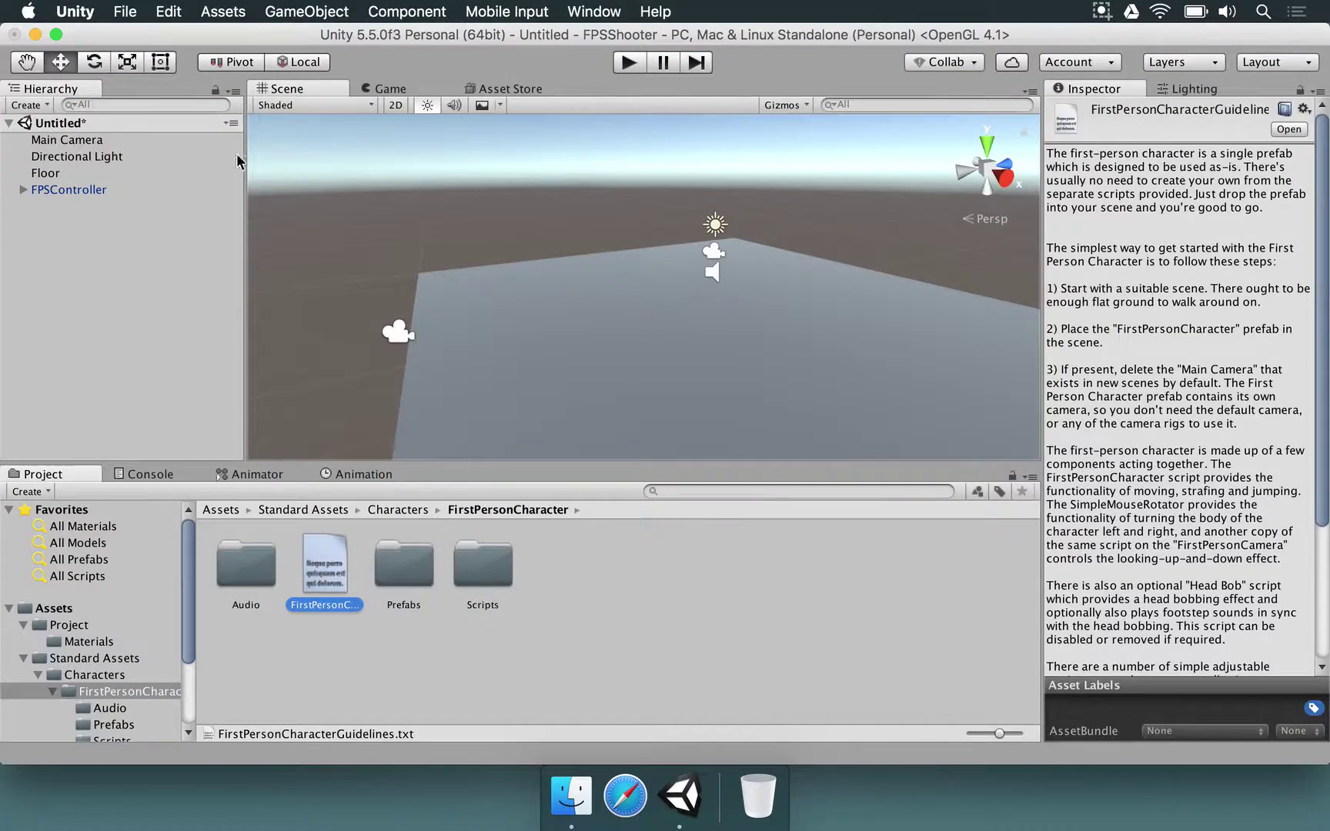
{"action": "left_click", "coordinate": [72, 140]}
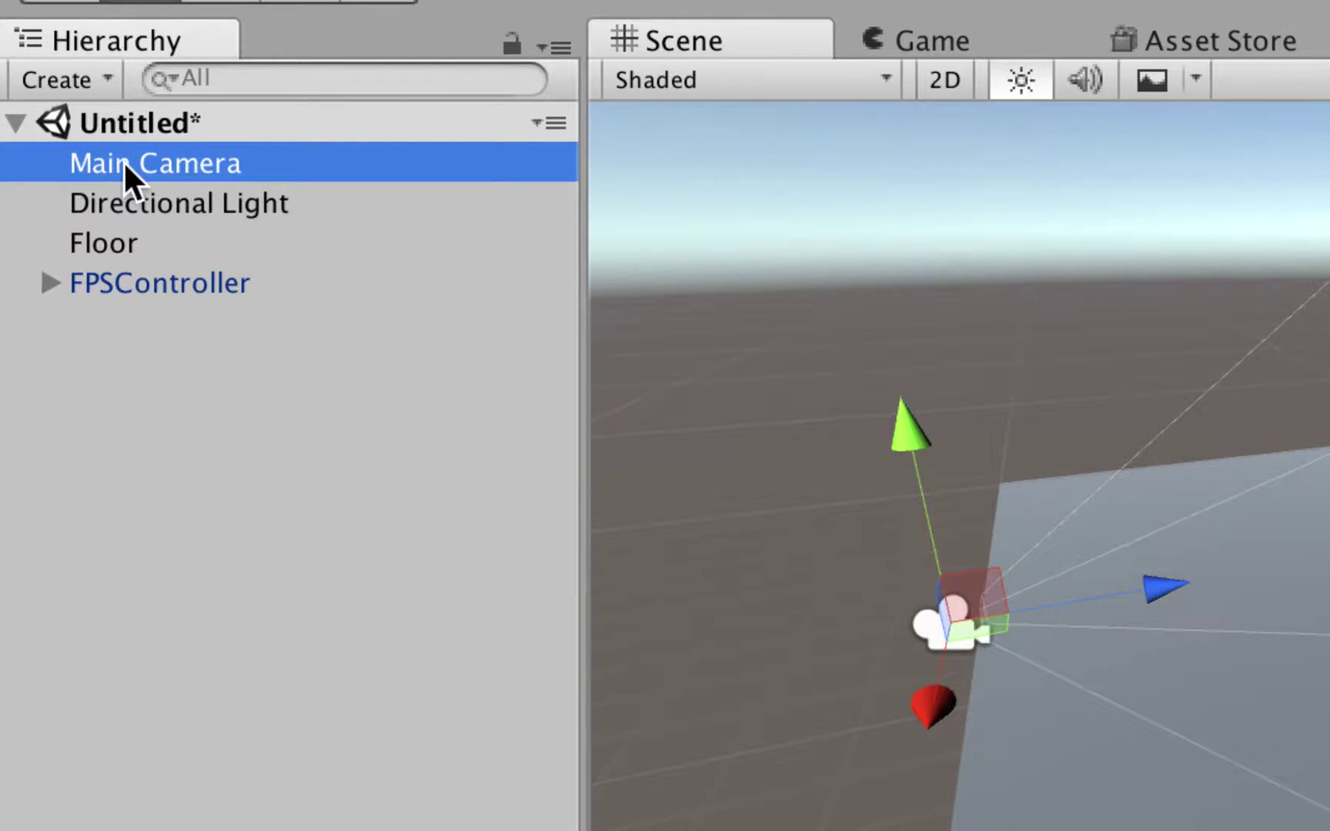
Delete Main Camera, leaving Directional Light, Floor and FPSController in the Hierarchy.
{"action": "right_click", "coordinate": [97, 165]}
{"action": "left_click", "coordinate": [199, 419]}
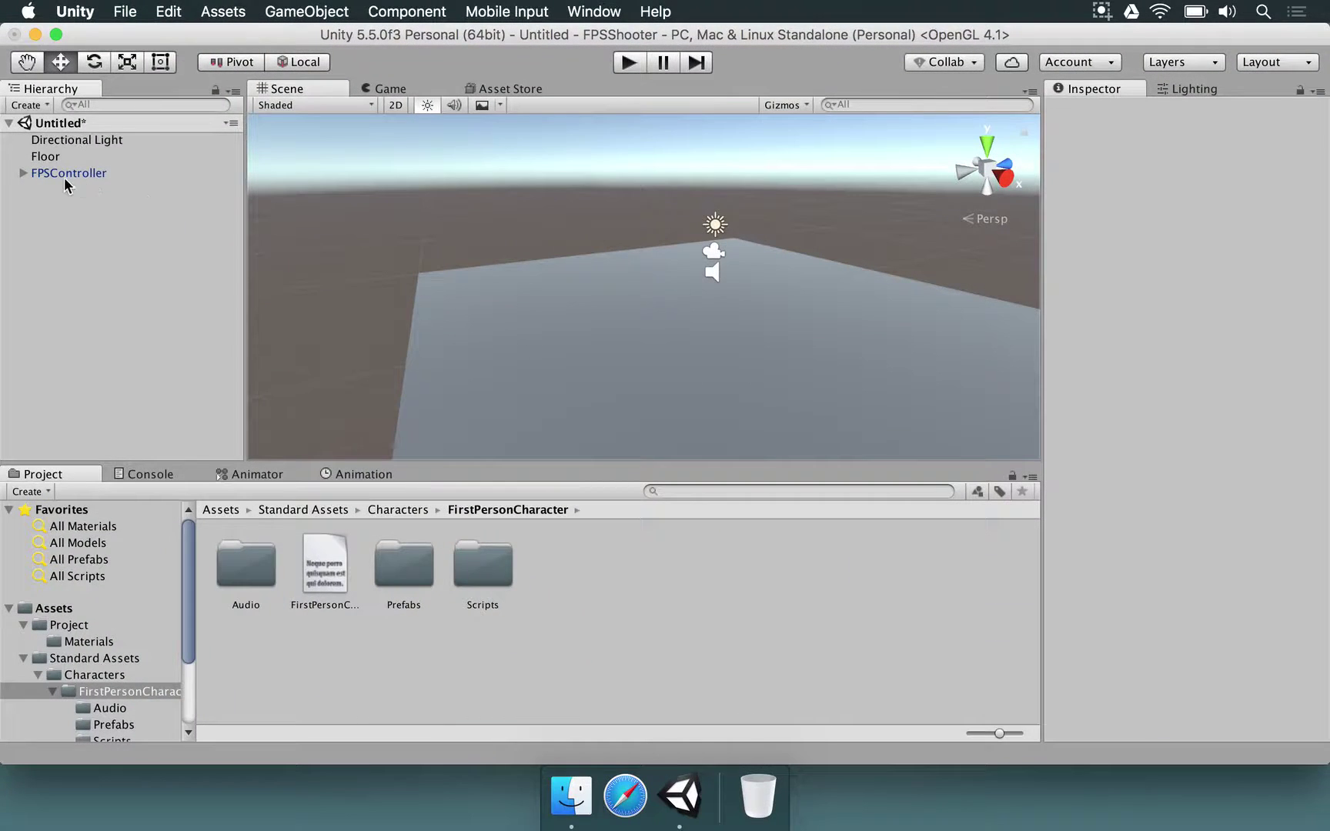
{"action": "left_click", "coordinate": [67, 173]}
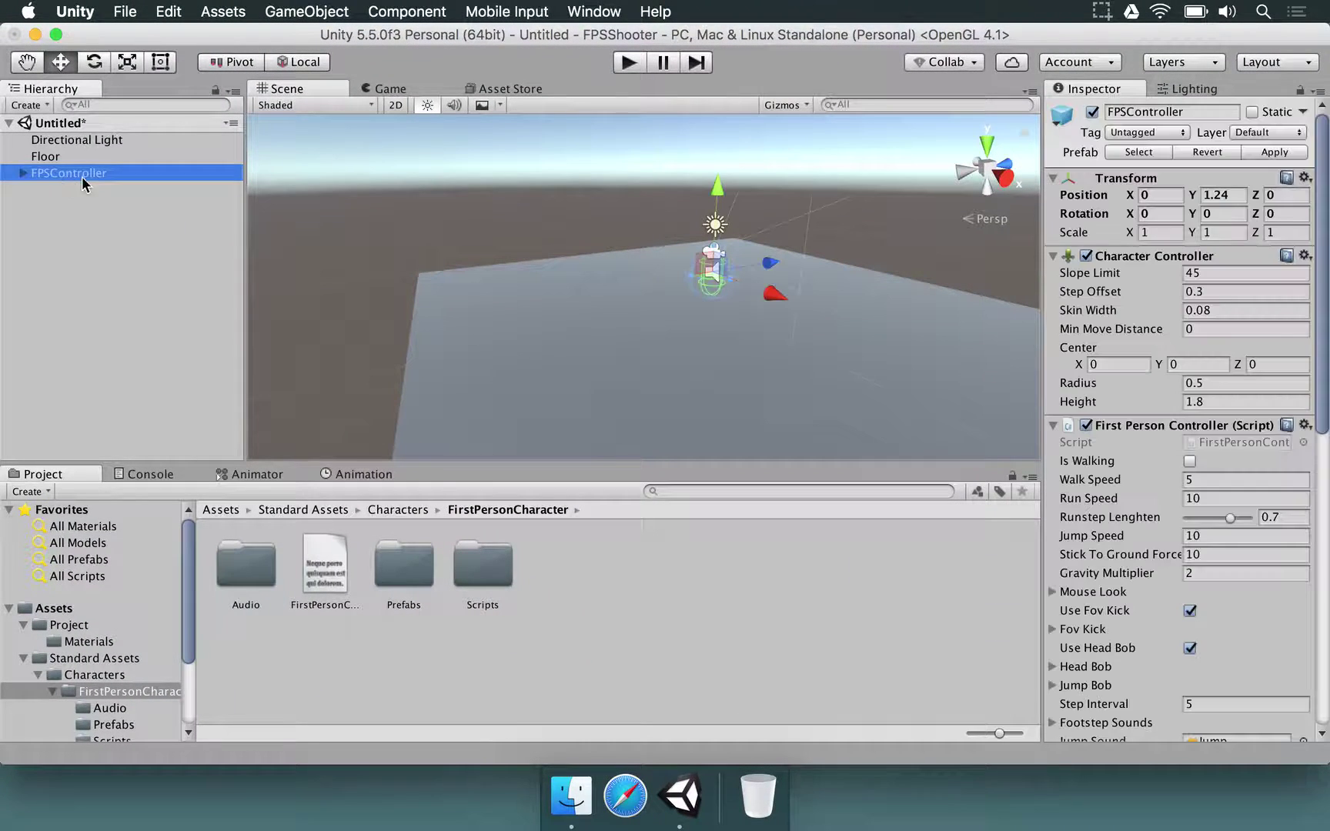
{"action": "left_click_drag", "start_coordinate": [658, 326], "coordinate": [783, 316], "text": "alt"}
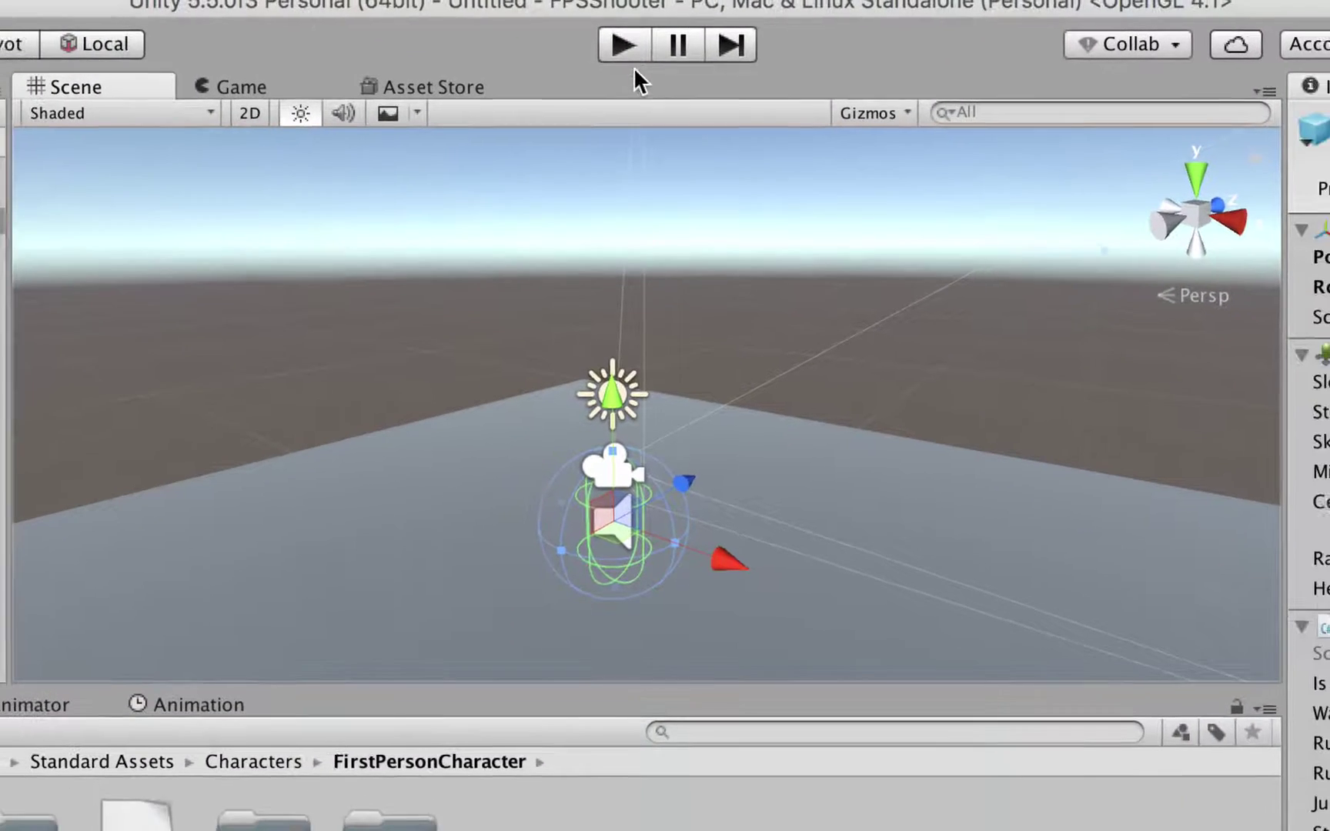
Enter Play mode and walk forward with W, jumping once with Space.
{"action": "left_click", "coordinate": [628, 62]}
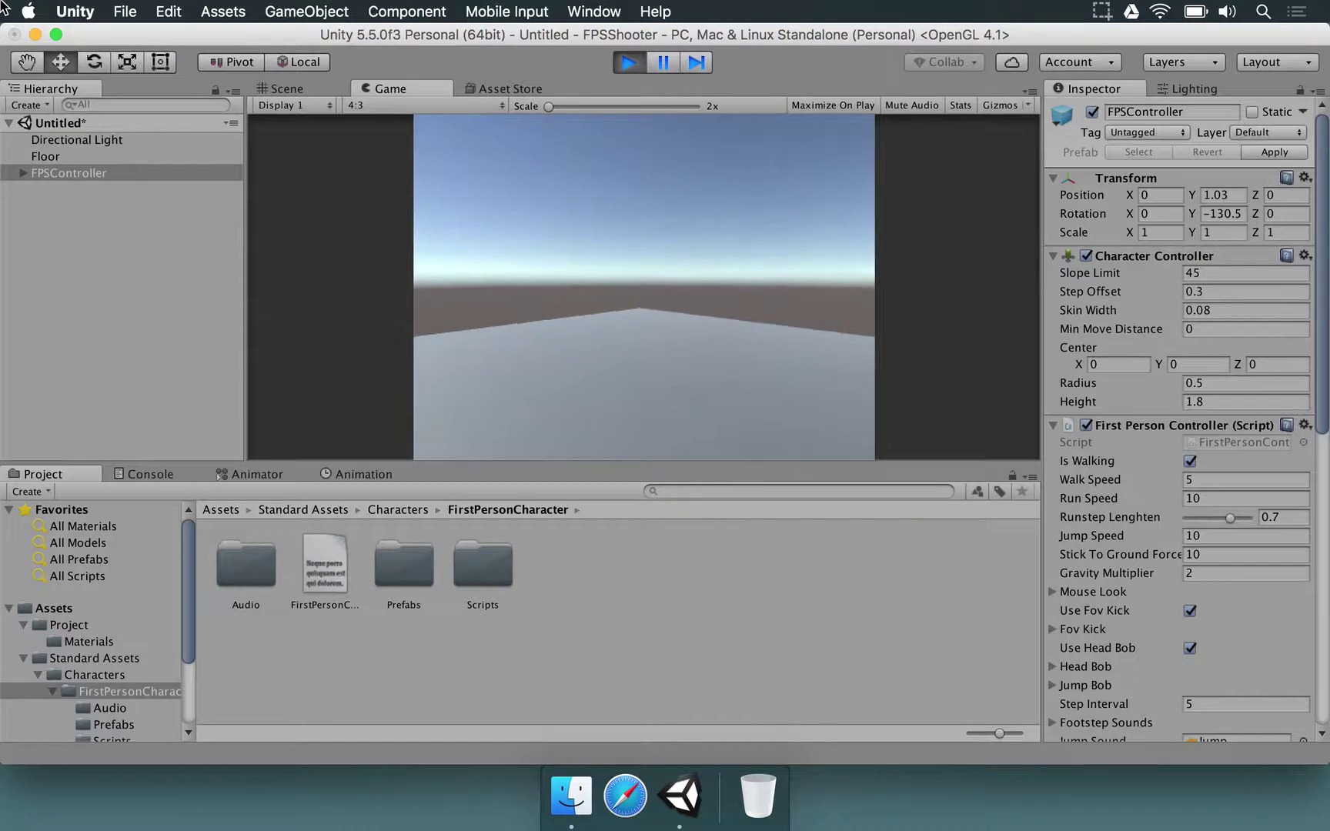
{"action": "key", "text": "w"}
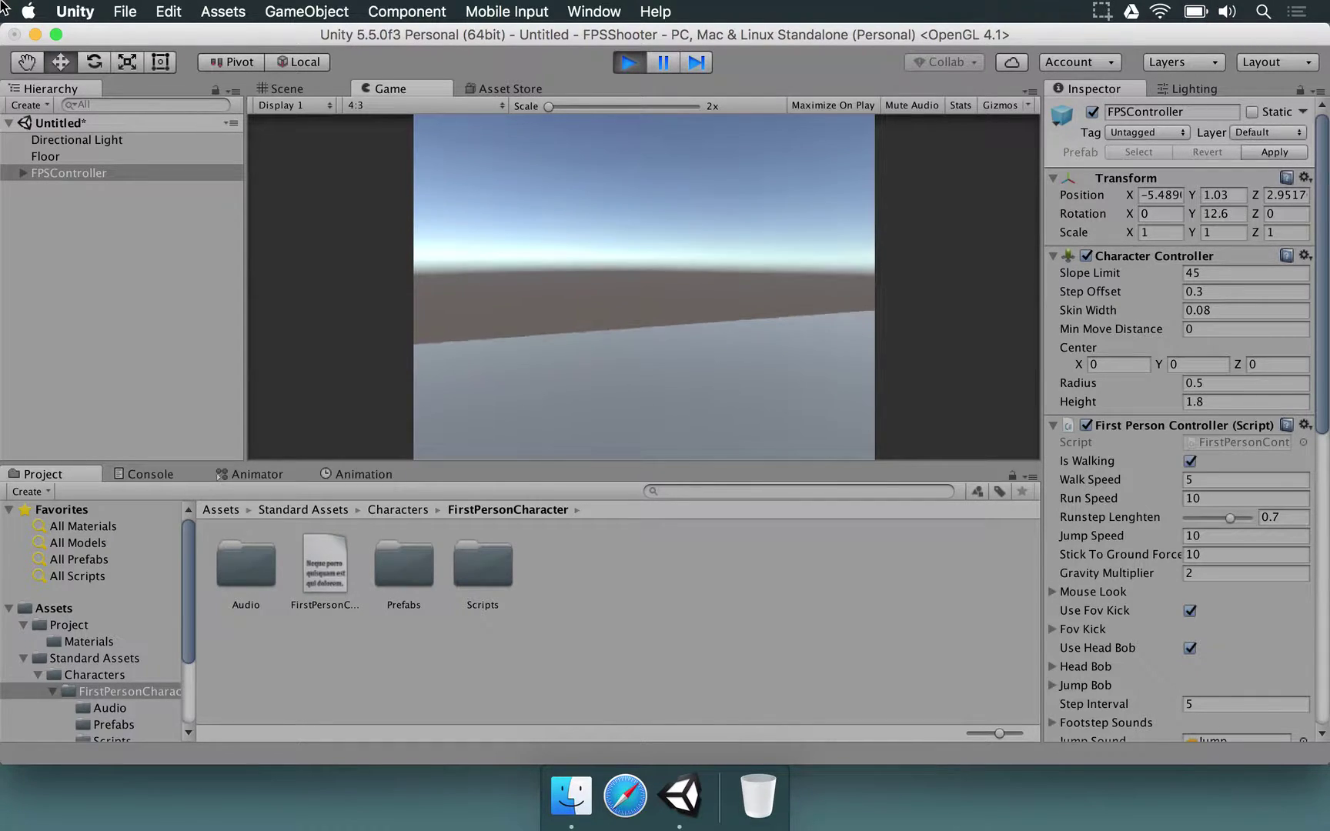
{"action": "key", "text": "w"}
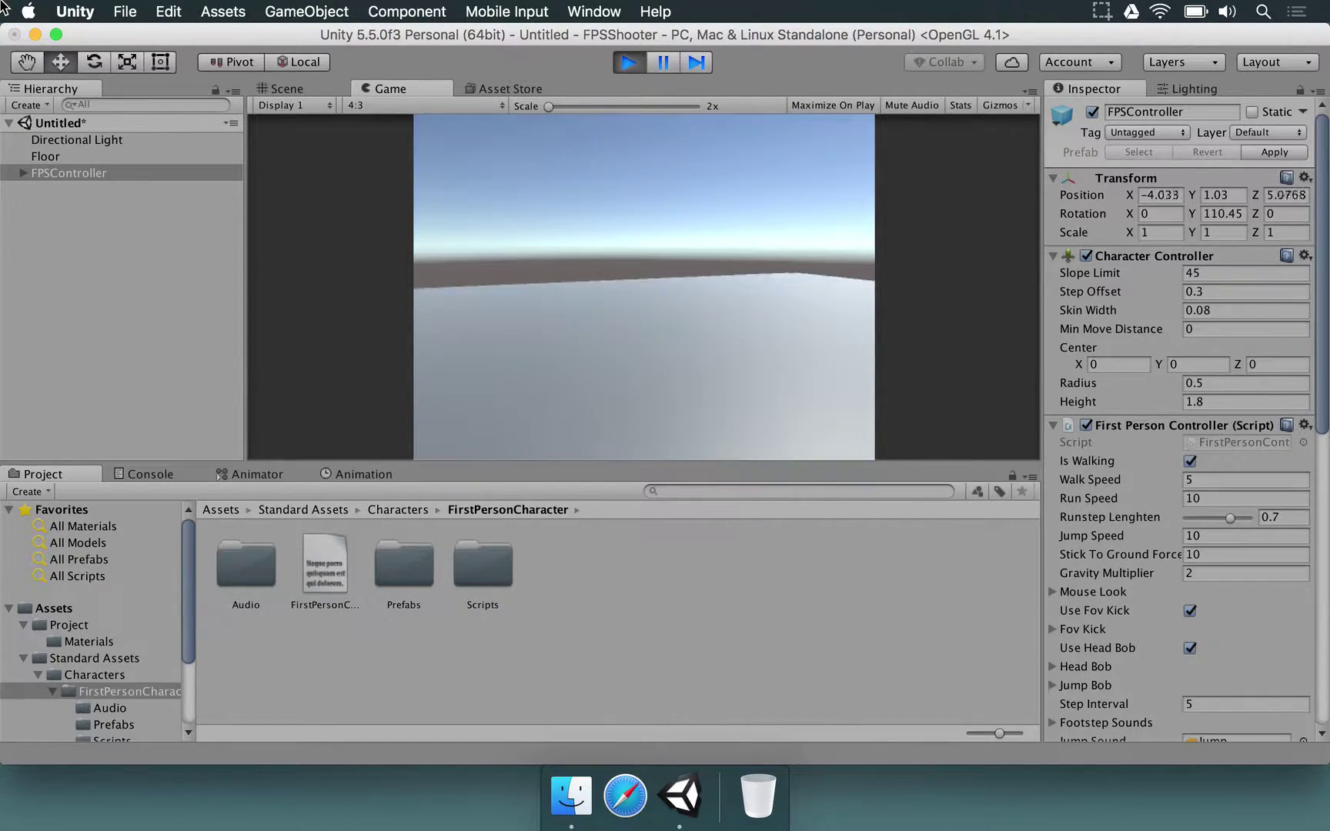
{"action": "key", "text": "w"}
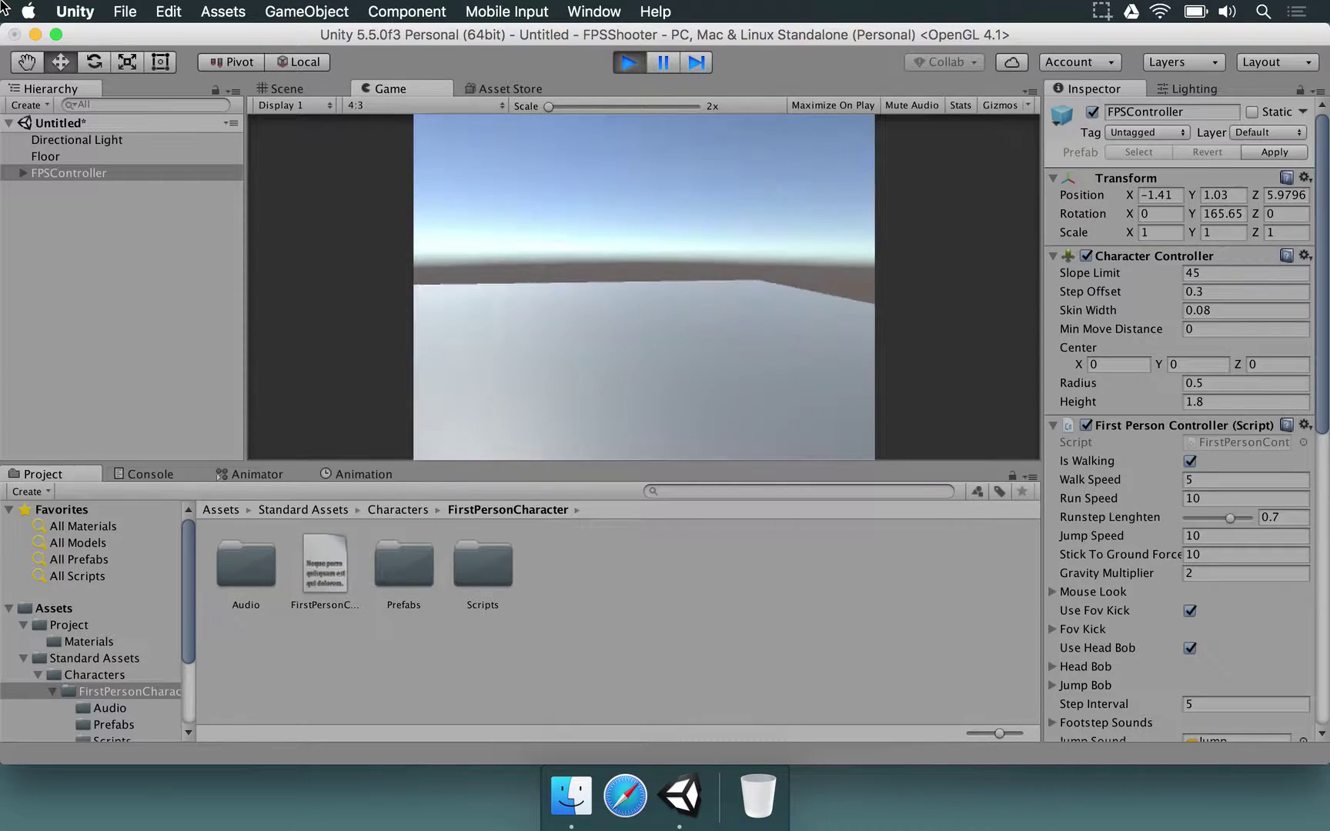
{"action": "key", "text": "w"}
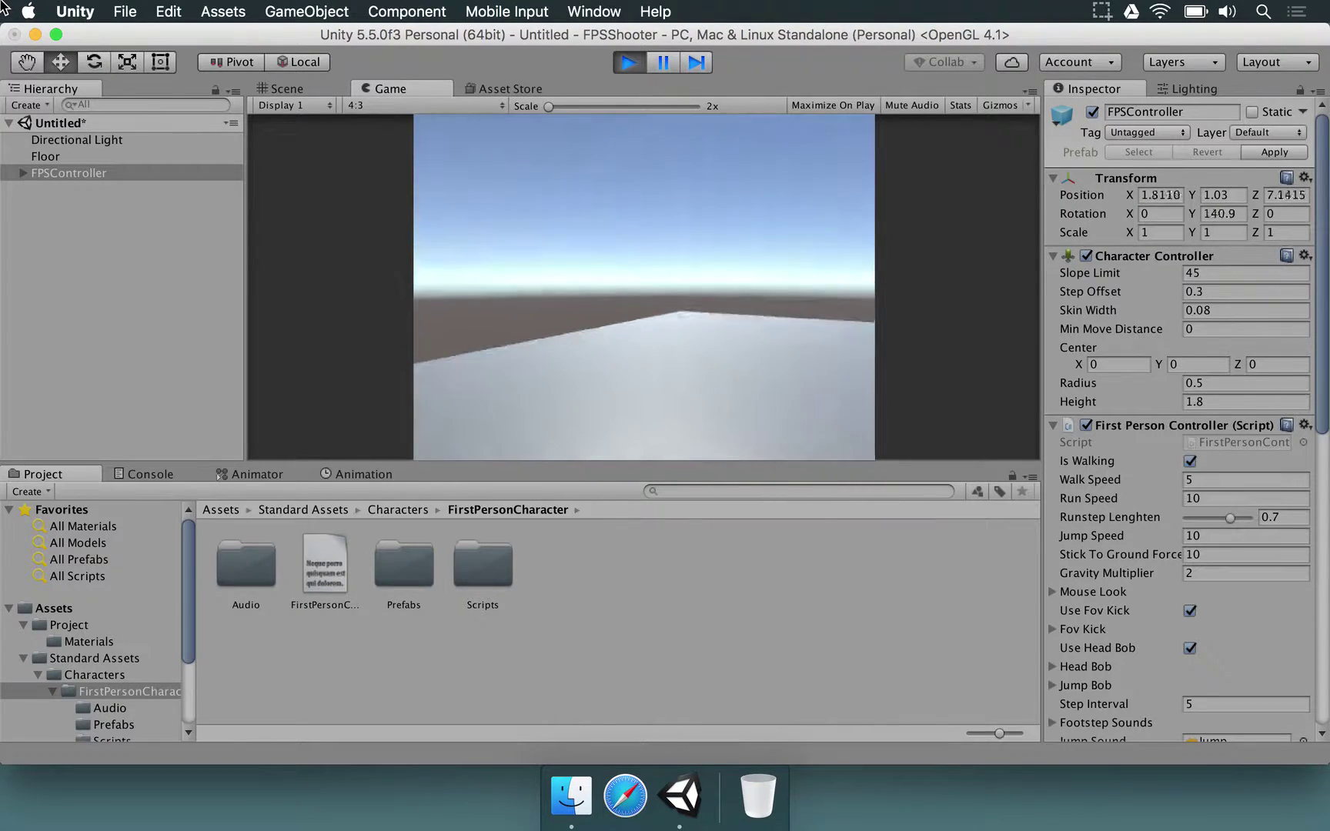
{"action": "key", "text": "w"}
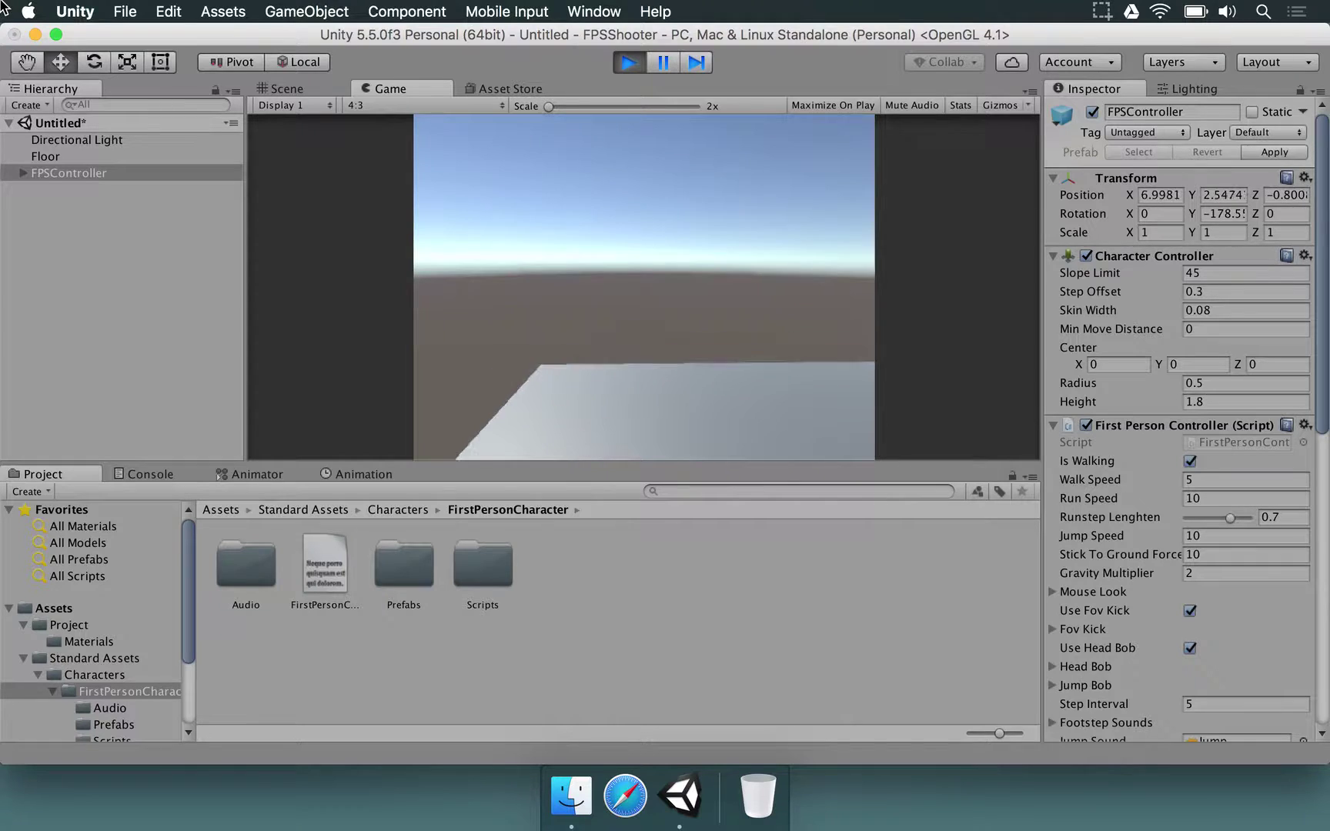
{"action": "key", "text": "space"}
{"action": "key", "text": "w"}
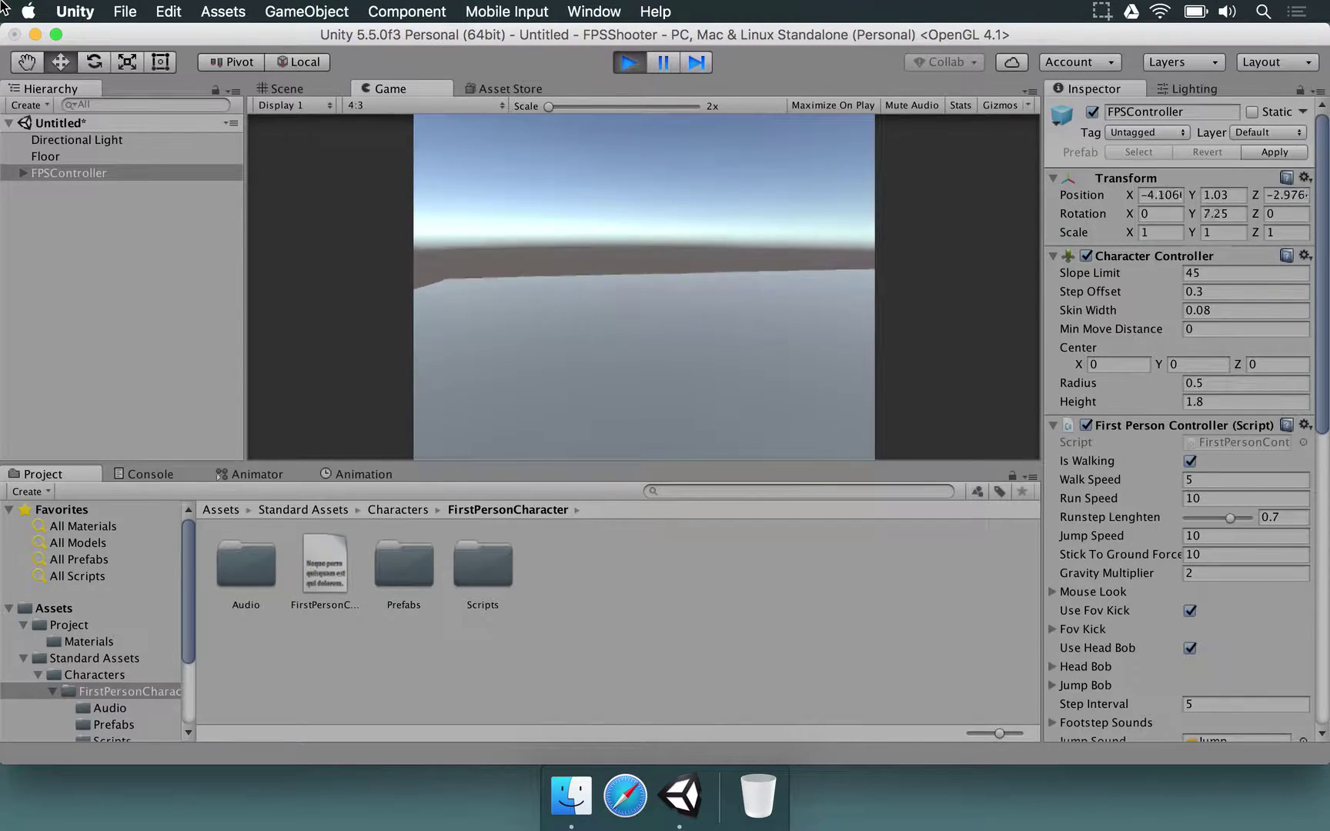
Keep walking the character around the gray floor with W, then step back with S.
{"action": "key", "text": "w"}
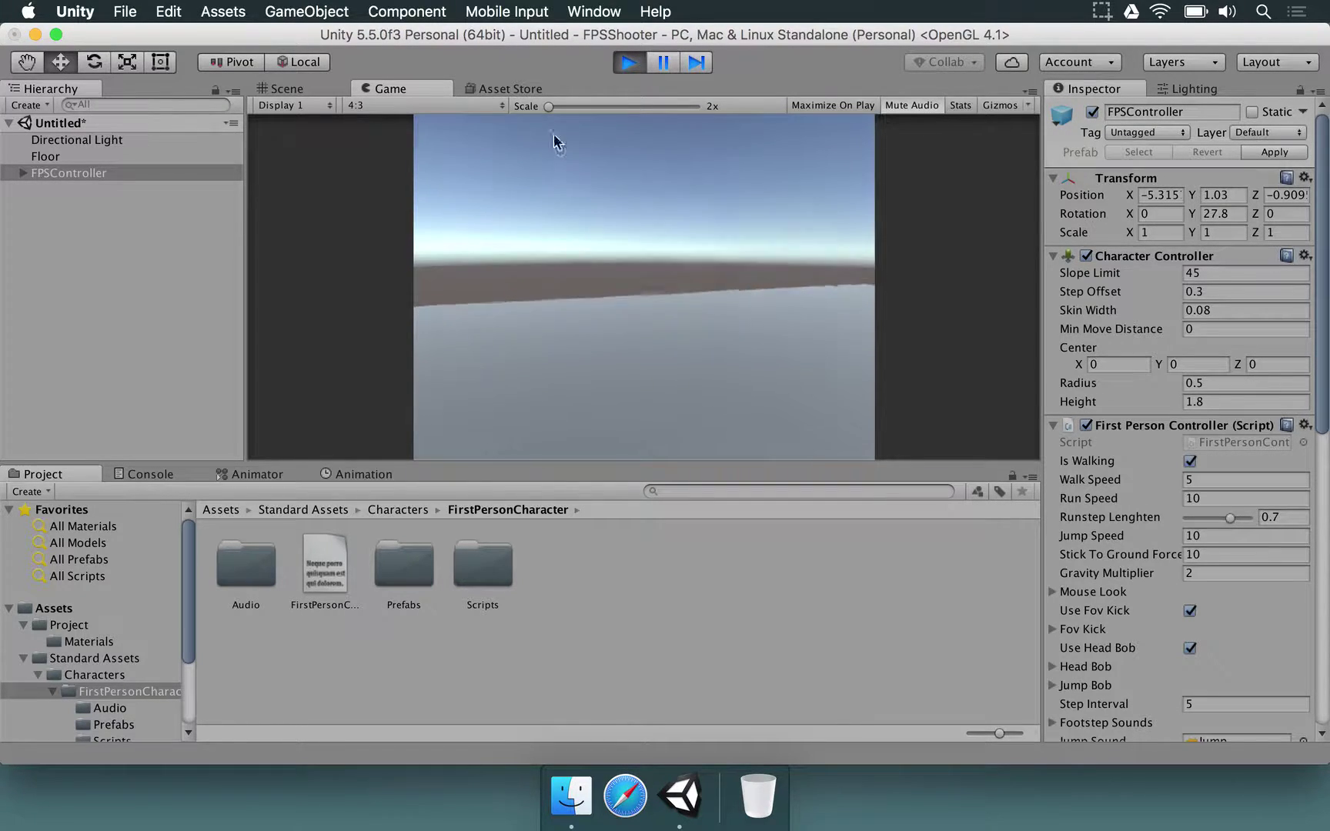
{"action": "key", "text": "w"}
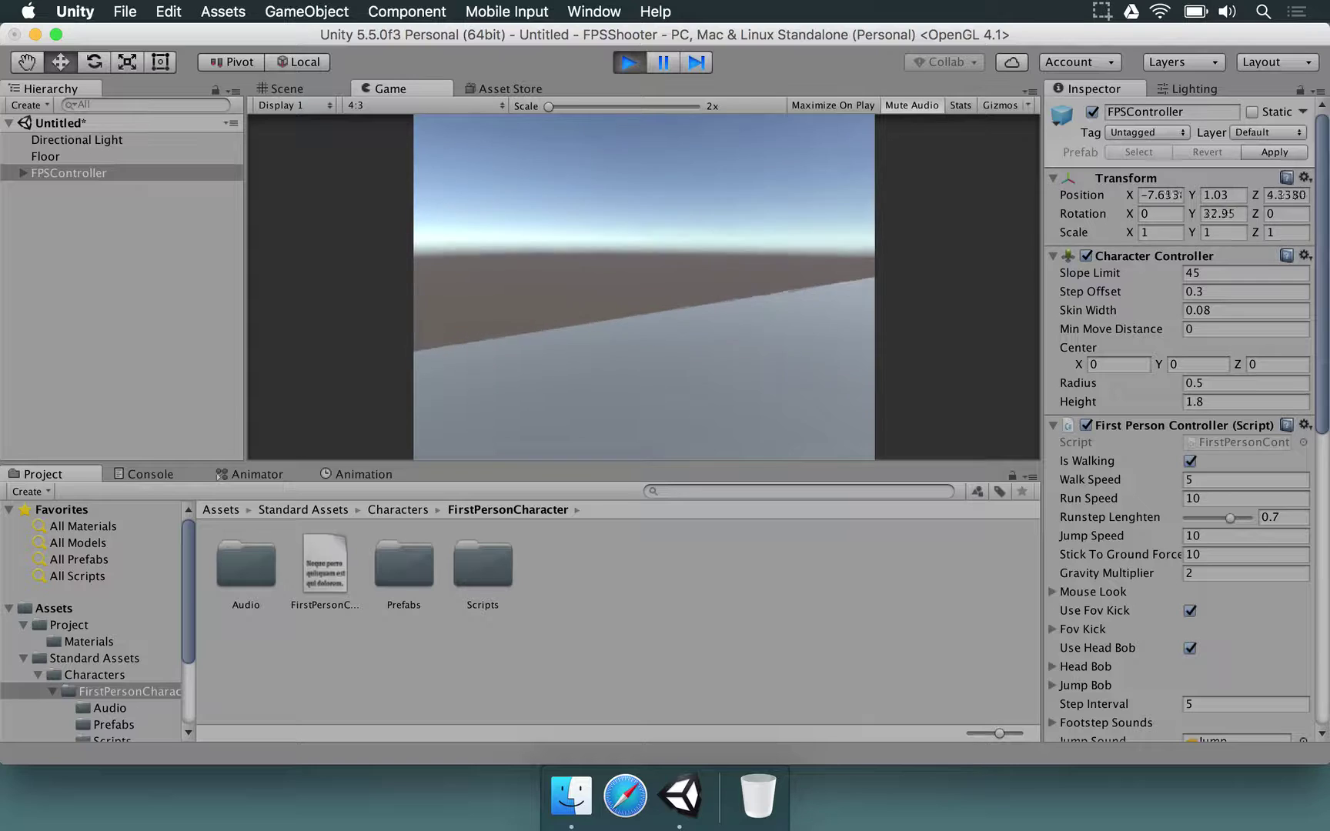
{"action": "key", "text": "w"}
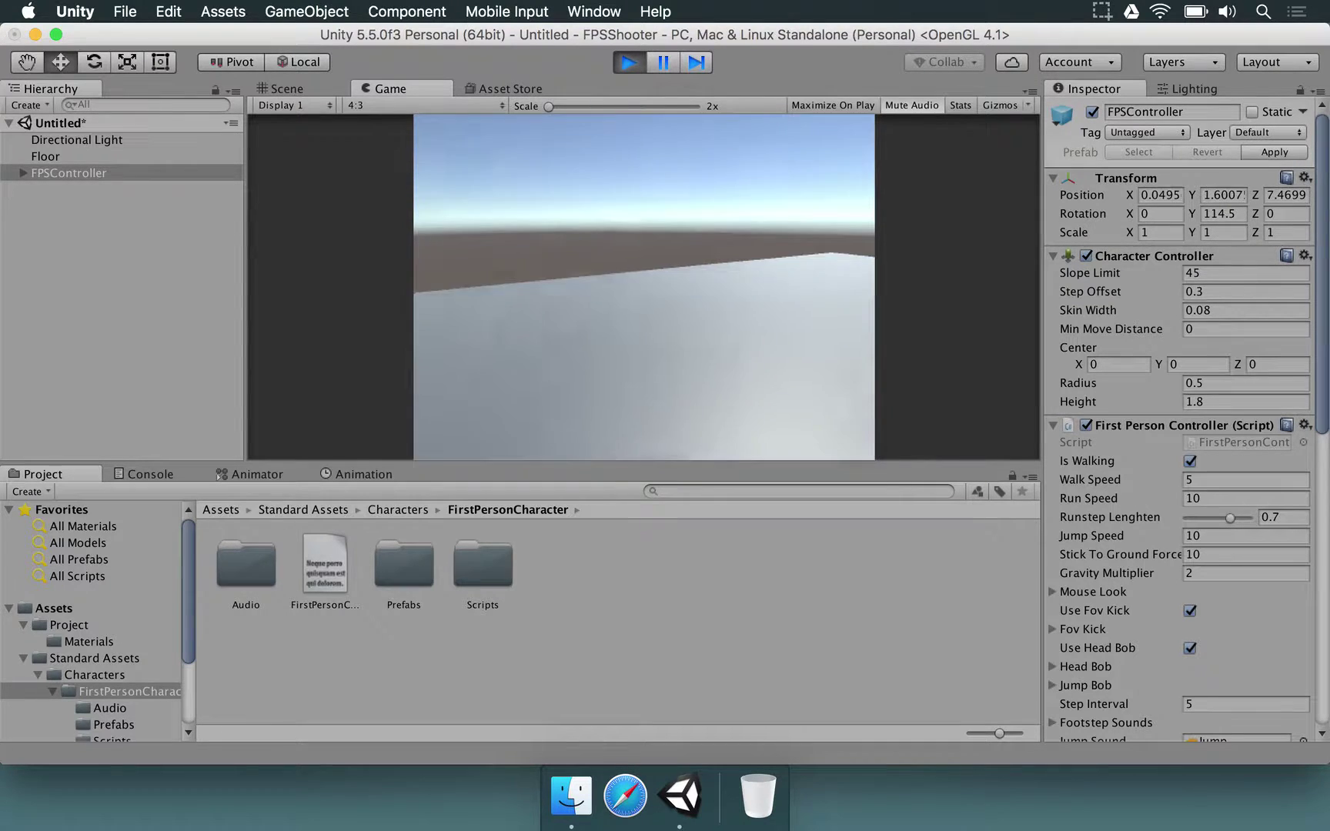
{"action": "key", "text": "w"}
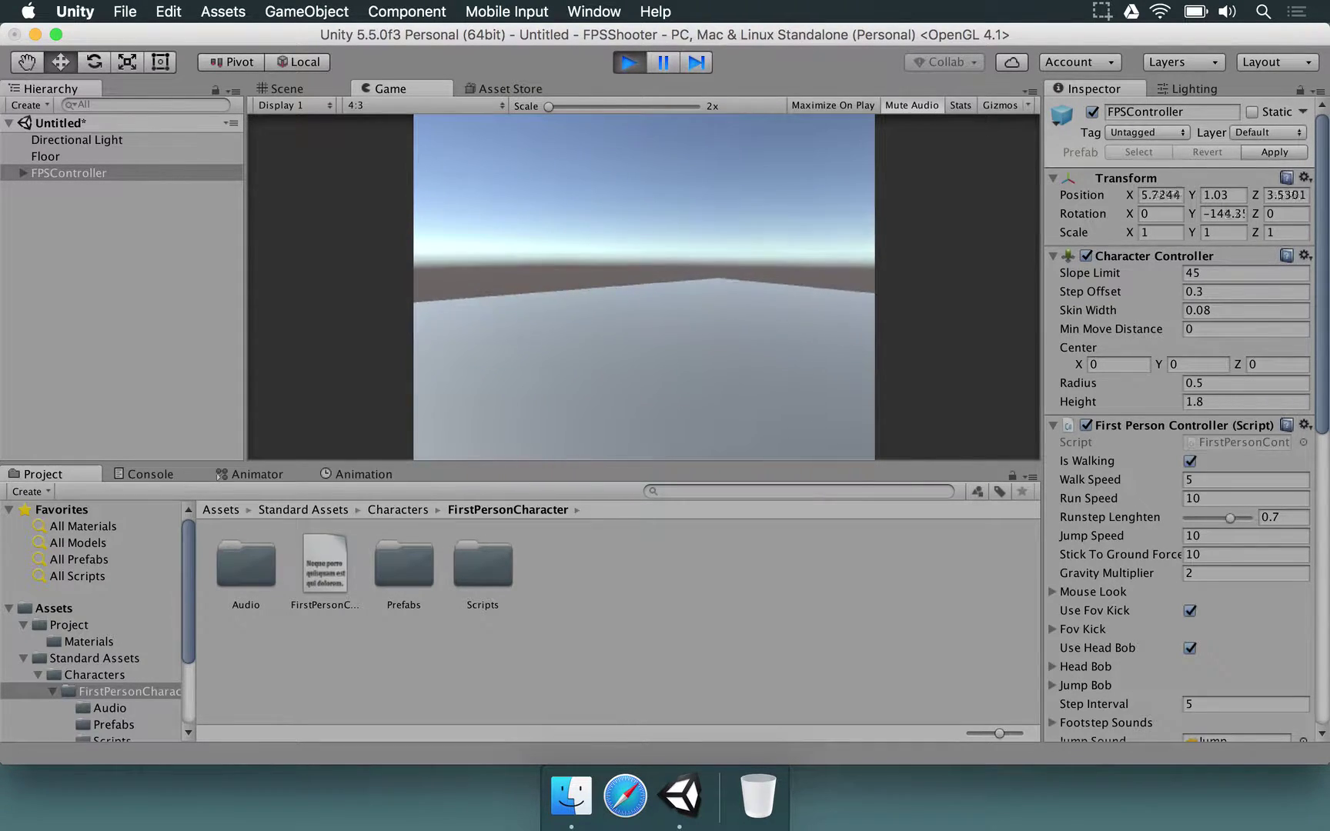
{"action": "key", "text": "w"}
{"action": "key", "text": "w"}
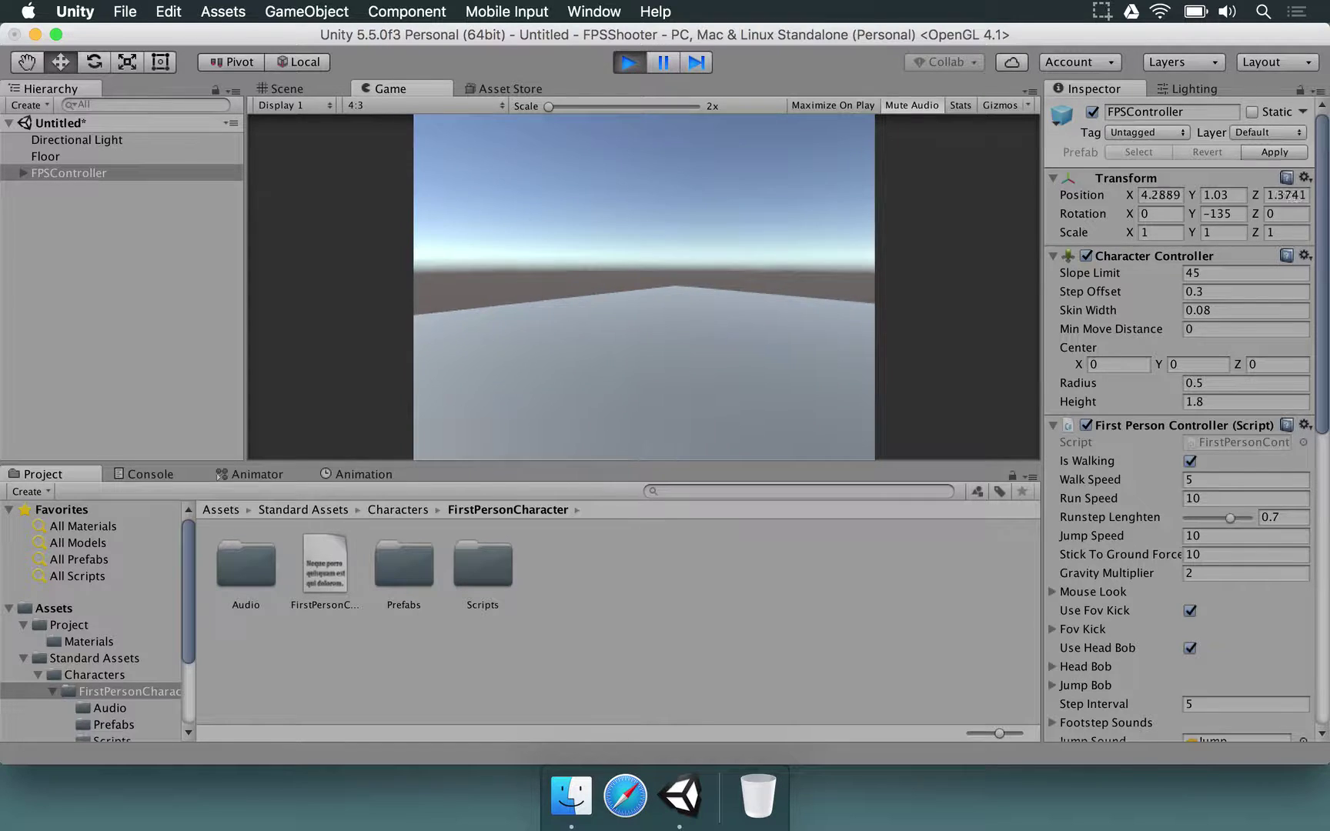
{"action": "key", "text": "w"}
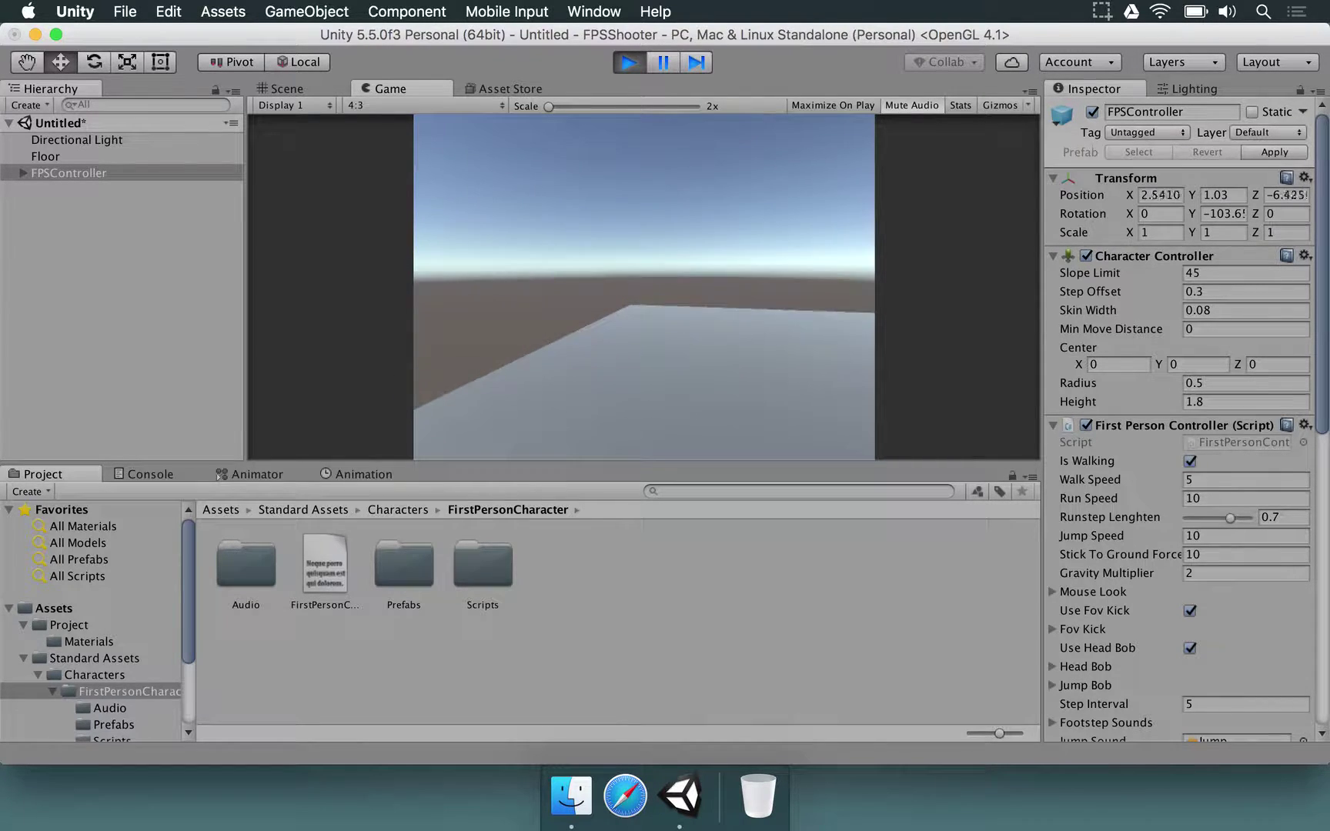
{"action": "key", "text": "w"}
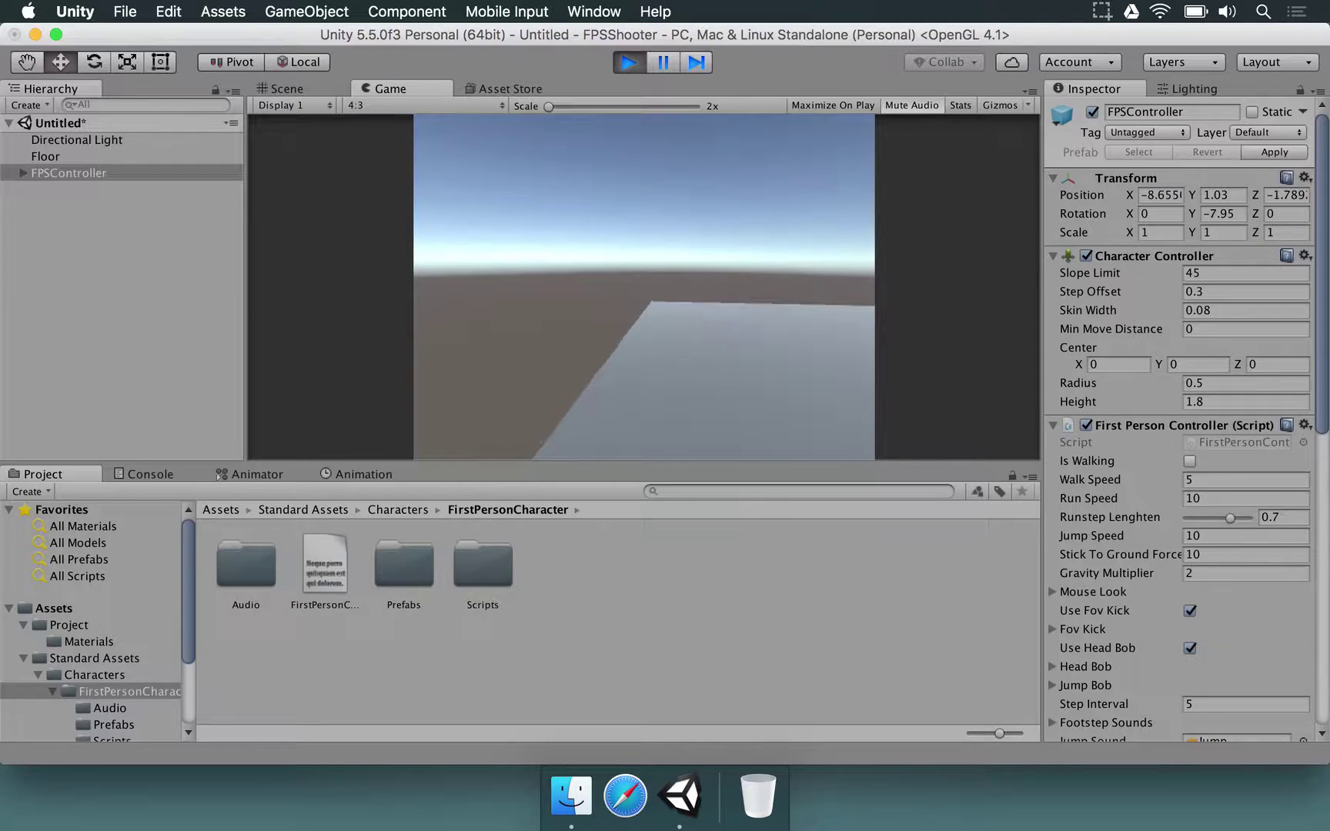
{"action": "key", "text": "w"}
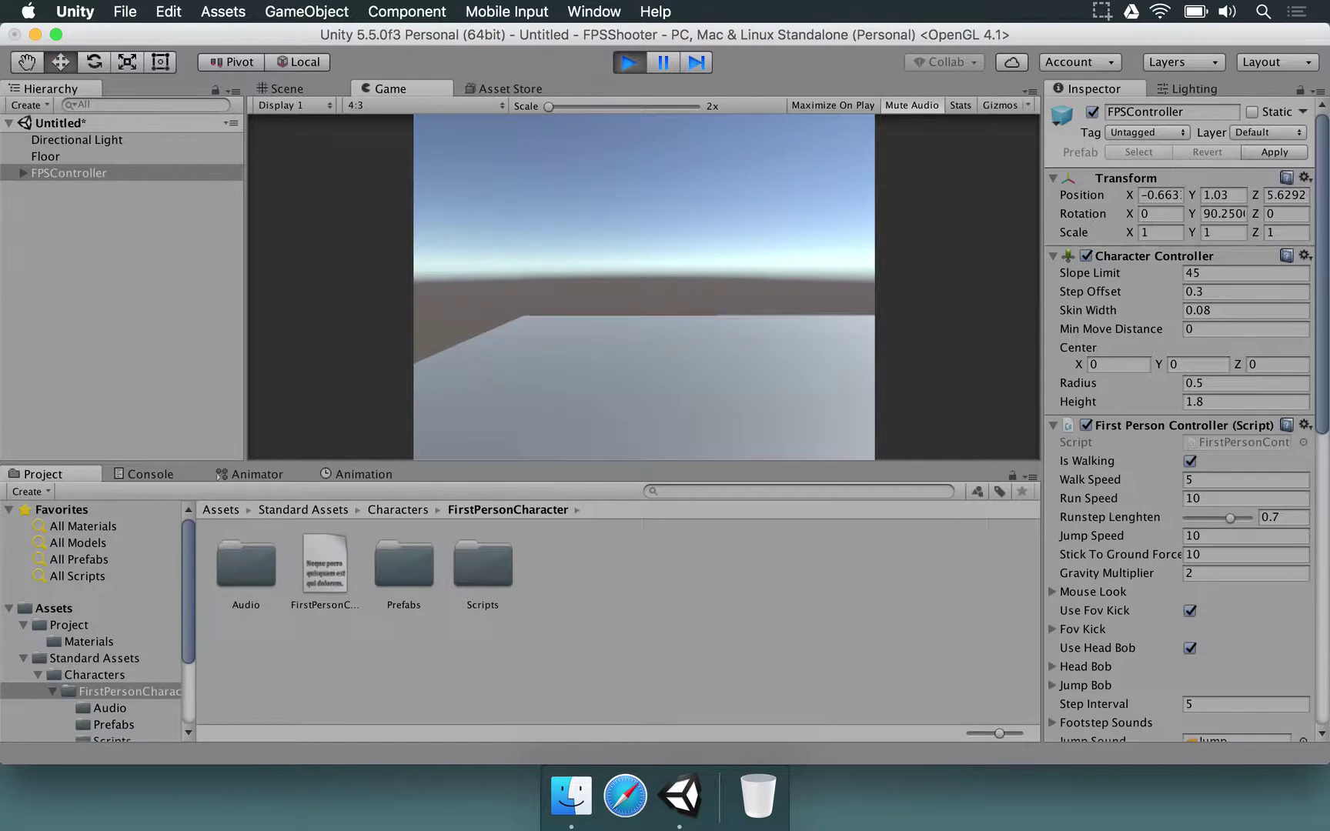
{"action": "key", "text": "s"}
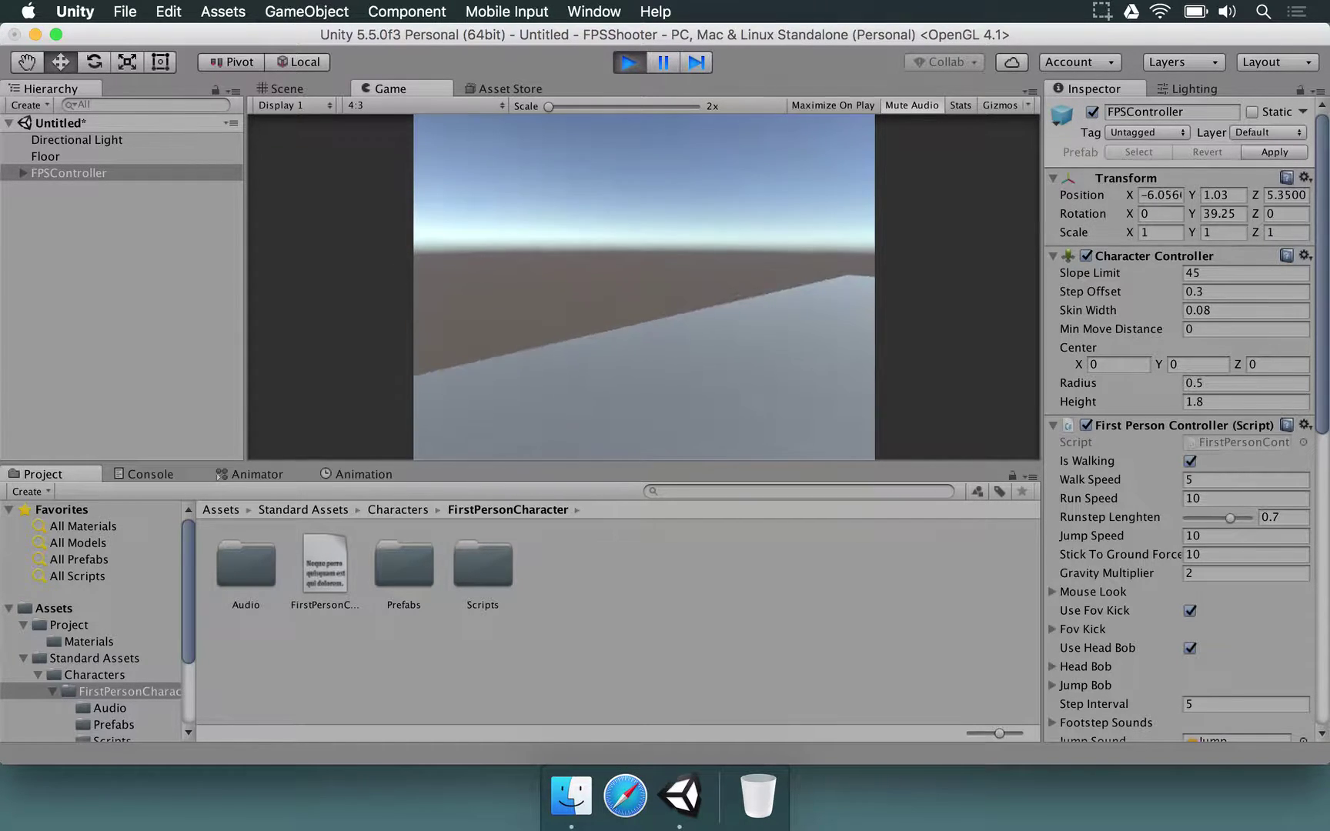